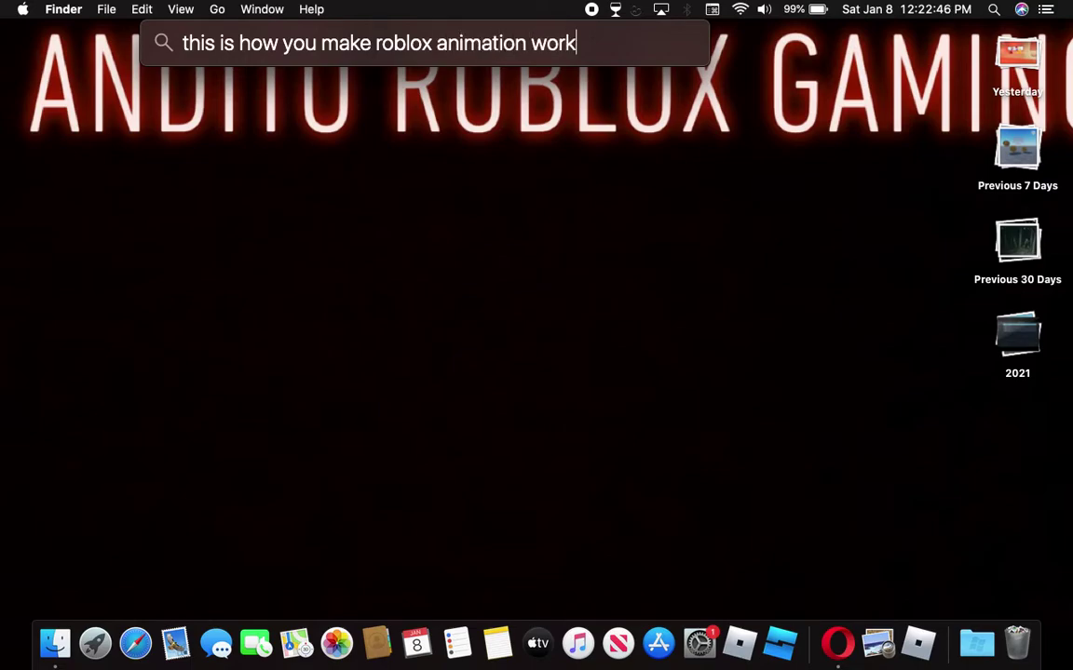
type("s")
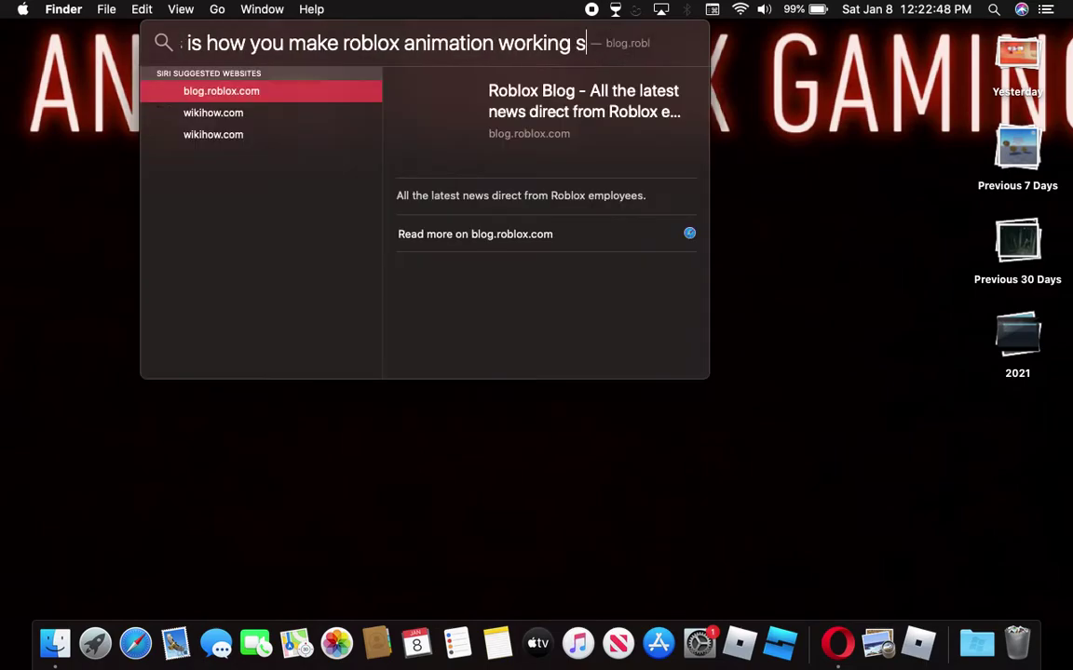
type("till works")
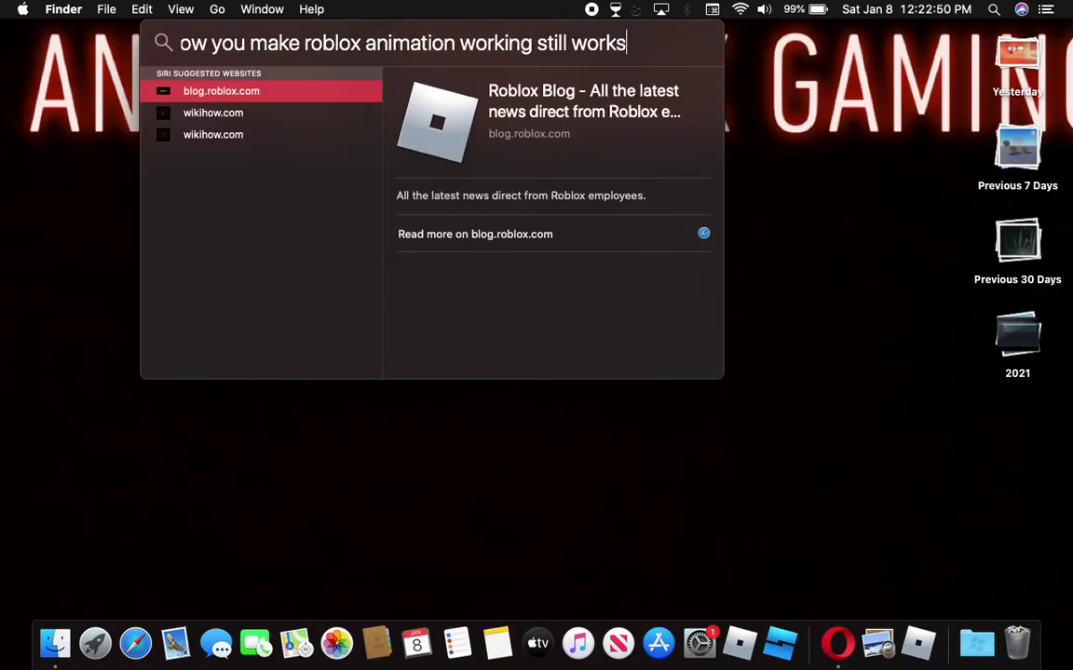
type(" on 2022")
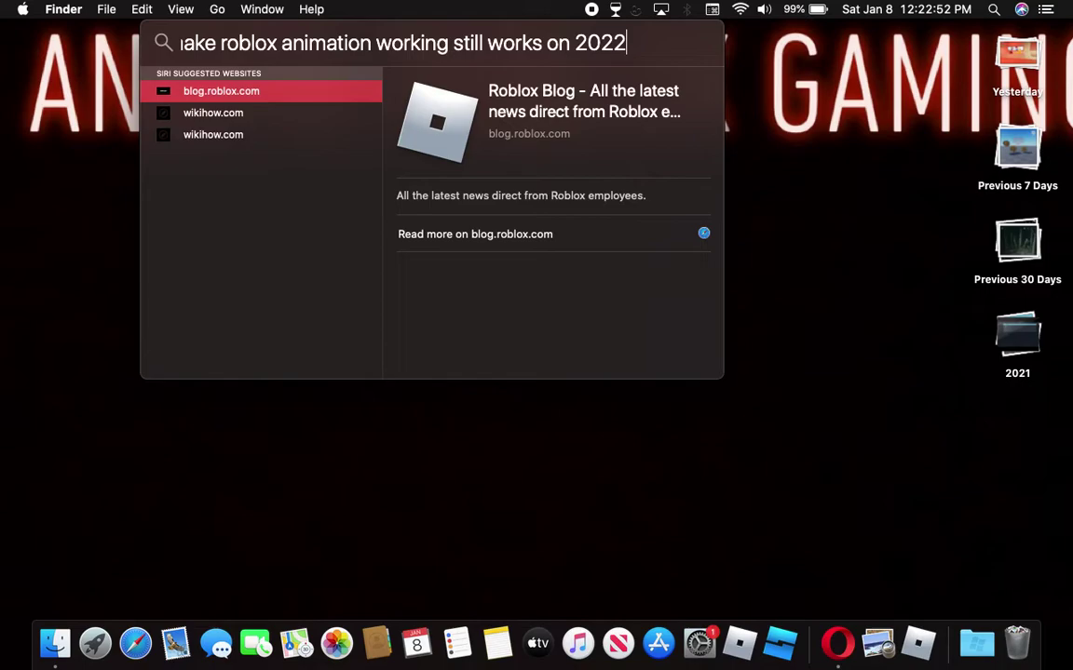
key("BackSpace")
key("BackSpace")
key("BackSpace")
key("BackSpace")
key("BackSpace")
key("BackSpace")
key("BackSpace")
key("BackSpace")
key("BackSpace")
key("BackSpace")
key("BackSpace")
key("BackSpace")
key("BackSpace")
key("BackSpace")
key("BackSpace")
key("BackSpace")
key("BackSpace")
key("BackSpace")
key("BackSpace")
key("BackSpace")
key("BackSpace")
key("BackSpace")
key("BackSpace")
key("BackSpace")
key("BackSpace")
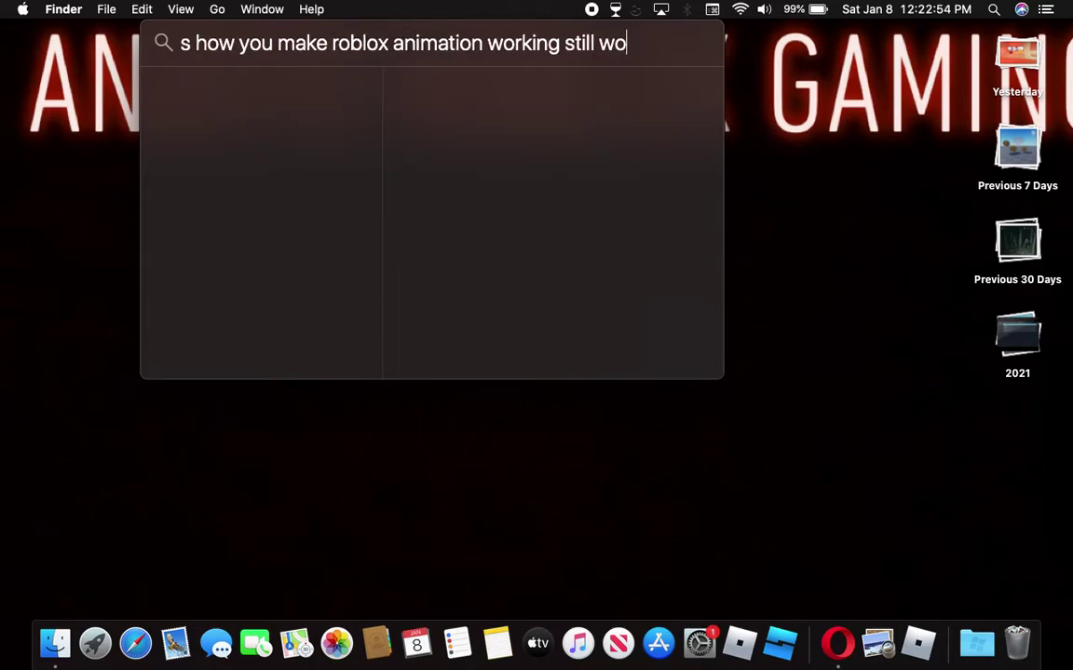
key("BackSpace")
key("BackSpace")
key("BackSpace")
key("BackSpace")
key("BackSpace")
key("BackSpace")
key("BackSpace")
key("BackSpace")
key("BackSpace")
key("BackSpace")
key("BackSpace")
key("BackSpace")
key("BackSpace")
key("BackSpace")
key("BackSpace")
key("BackSpace")
key("BackSpace")
key("BackSpace")
key("BackSpace")
key("BackSpace")
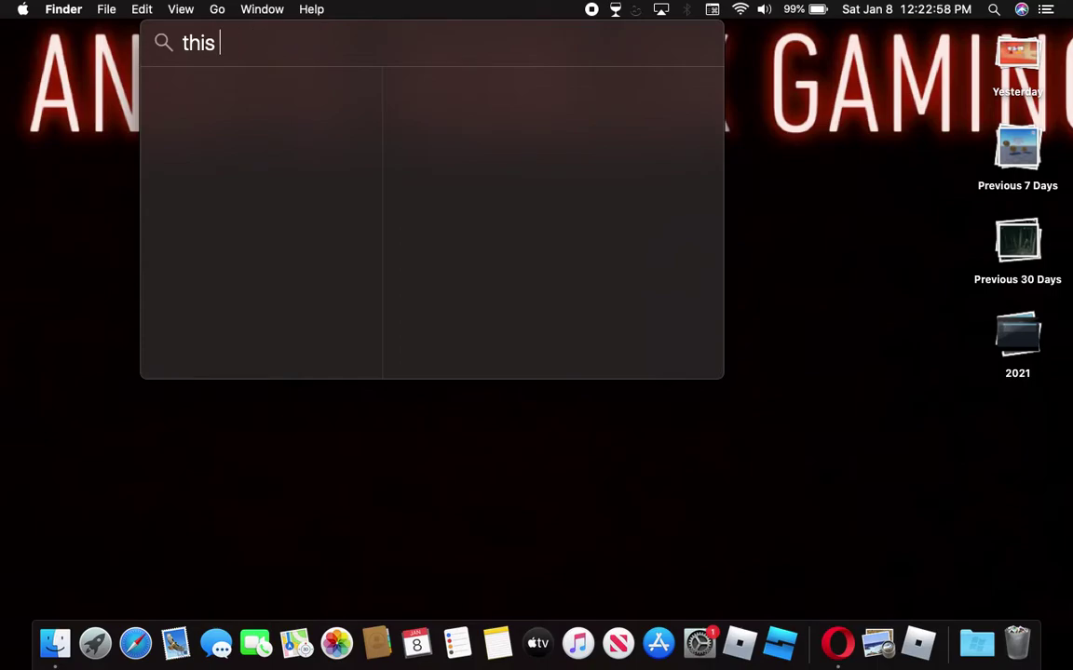
key("BackSpace")
key("BackSpace")
key("BackSpace")
key("BackSpace")
key("BackSpace")
type("lets")
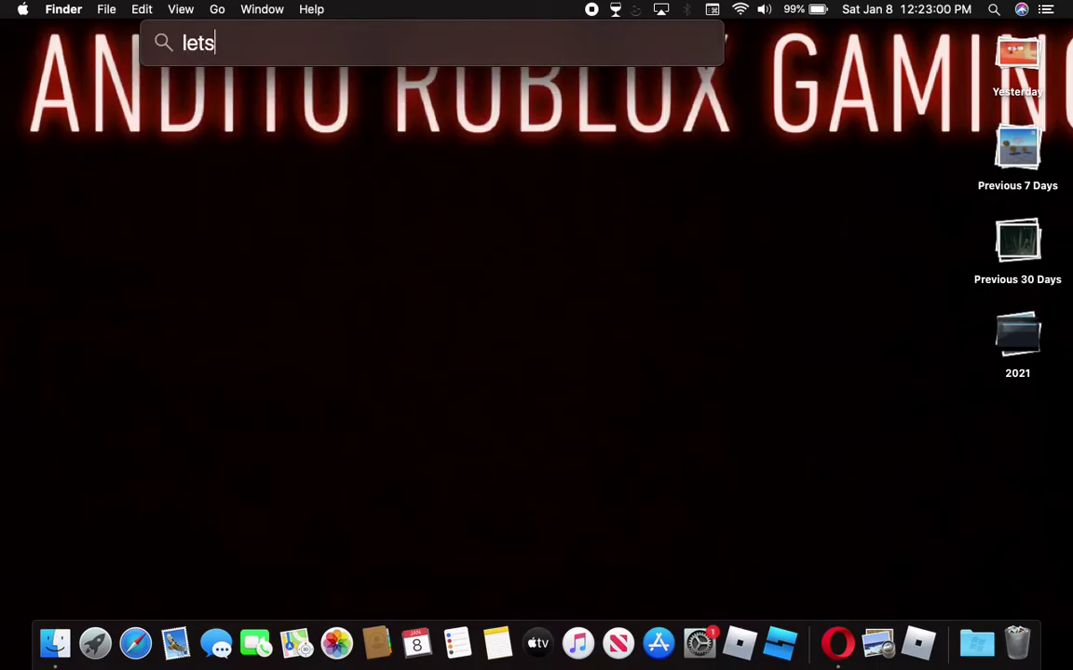
type(" get ")
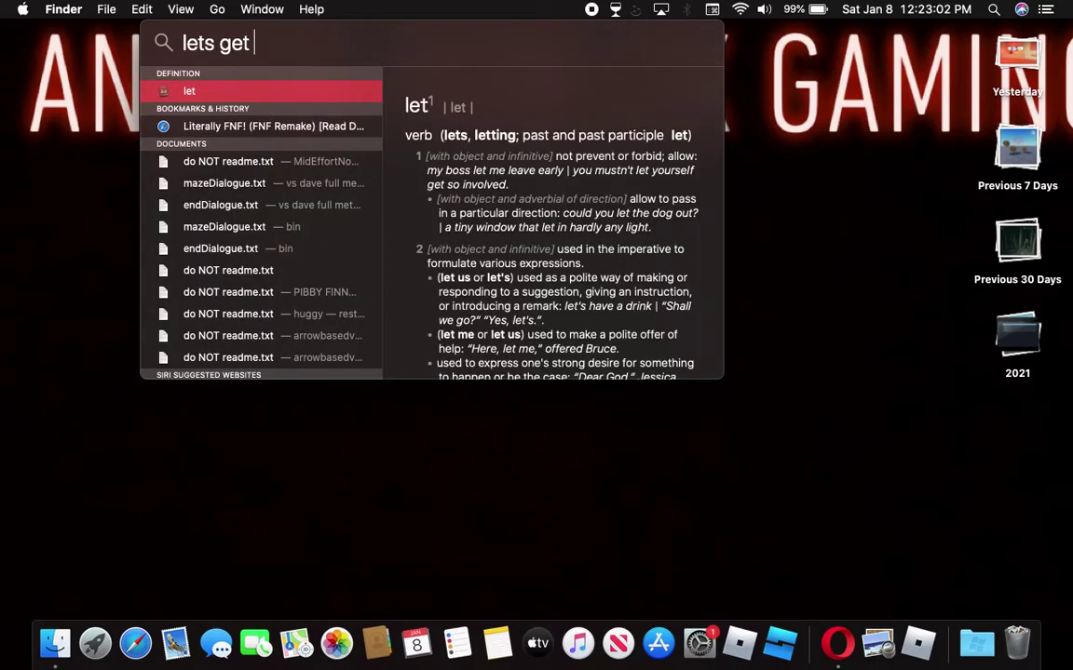
type("on it")
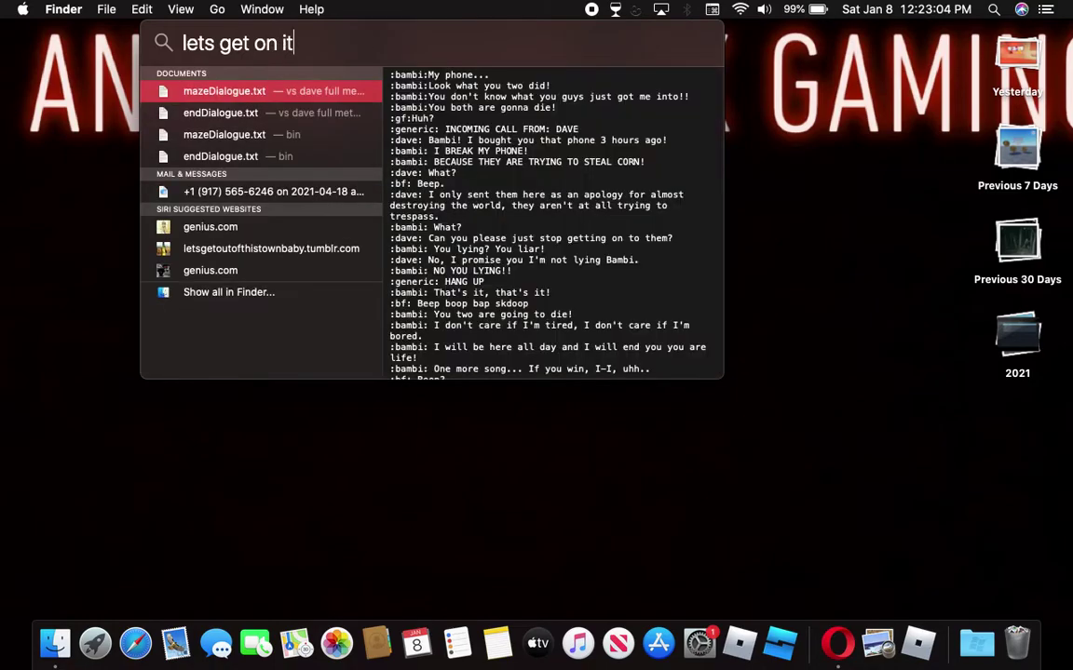
key("BackSpace")
key("BackSpace")
key("BackSpace")
key("BackSpace")
key("BackSpace")
key("BackSpace")
key("BackSpace")
key("BackSpace")
key("BackSpace")
key("BackSpace")
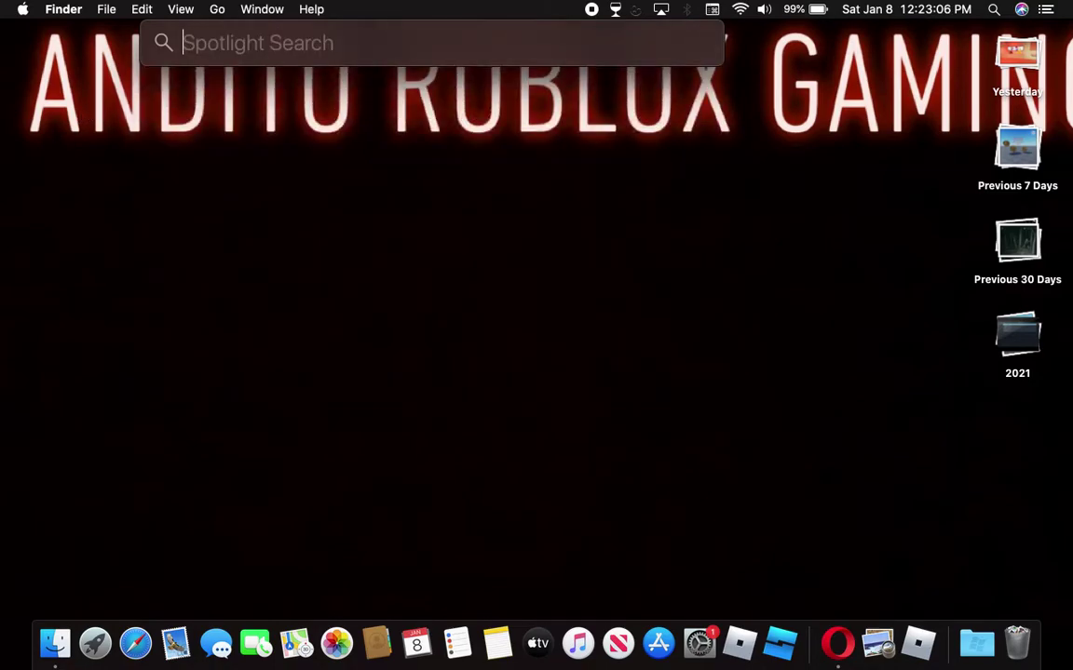
key("Escape")
Launch Roblox Studio, ignoring the auto-recovered file, and create a new place from the Baseplate template
left_click(780, 645)
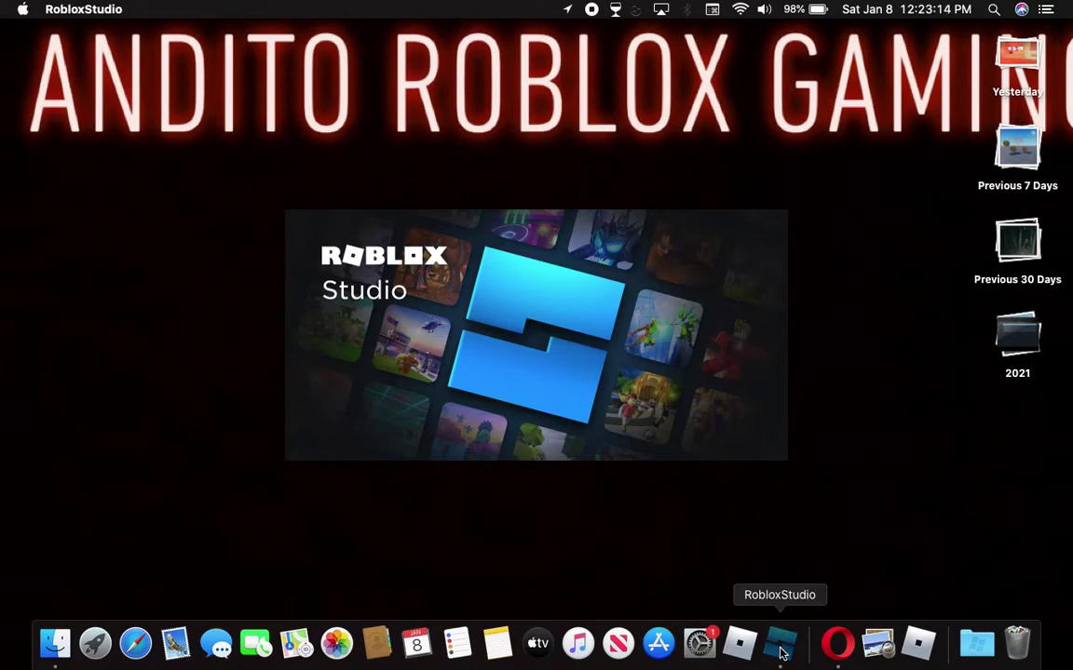
right_click(780, 651)
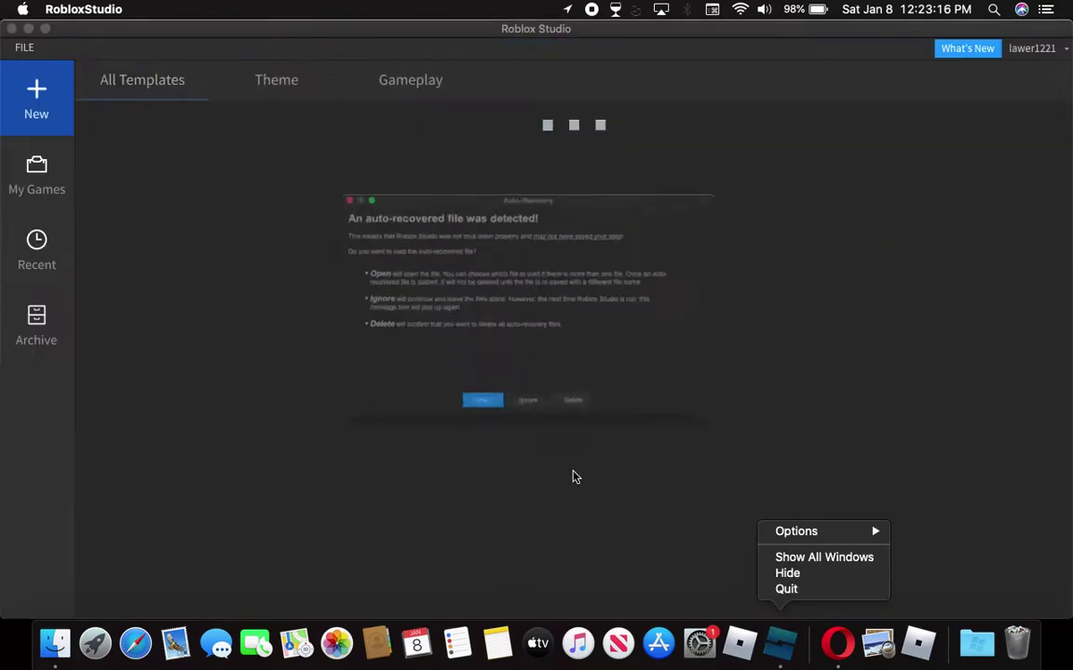
left_click(523, 386)
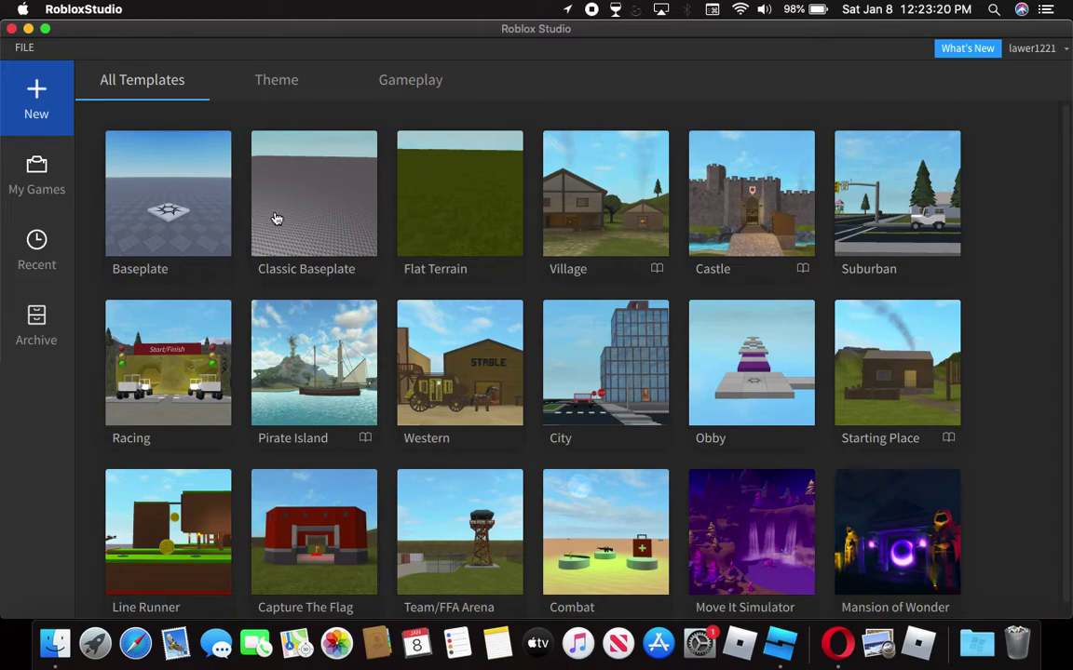
left_click(186, 224)
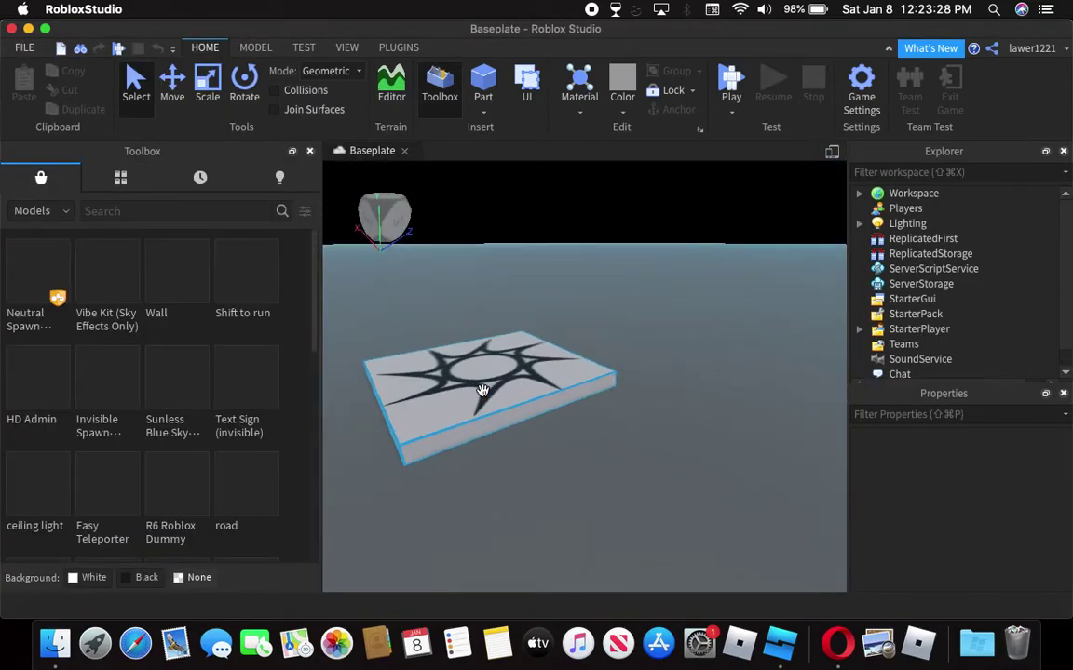
Open the Rig Builder plugin and choose the R6 rig type
left_click(398, 47)
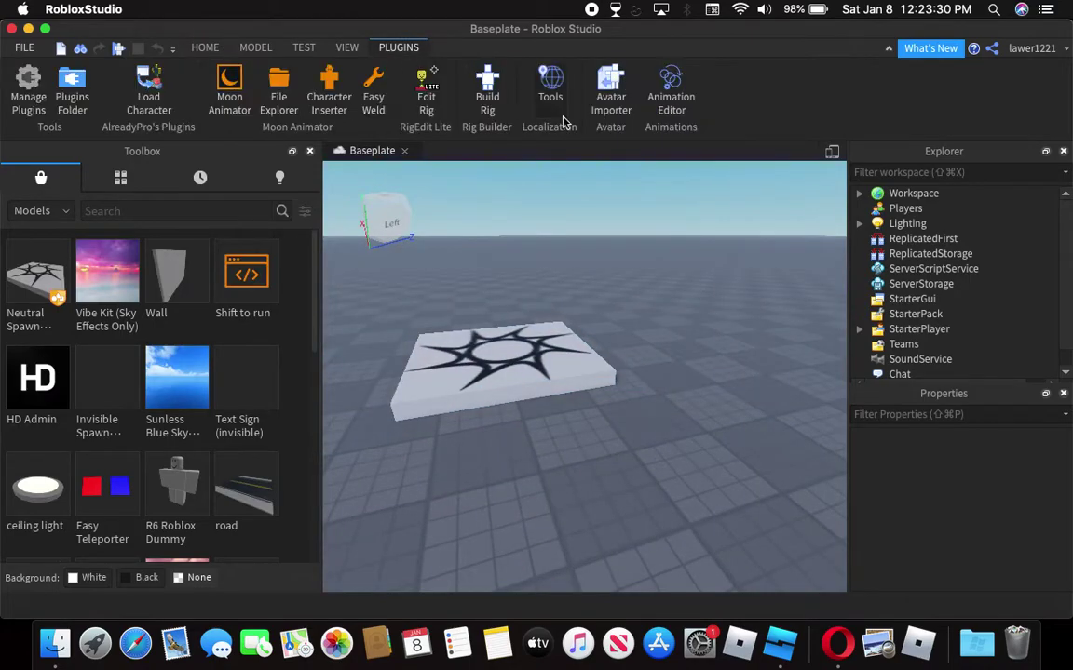
left_click(487, 93)
left_click(596, 297)
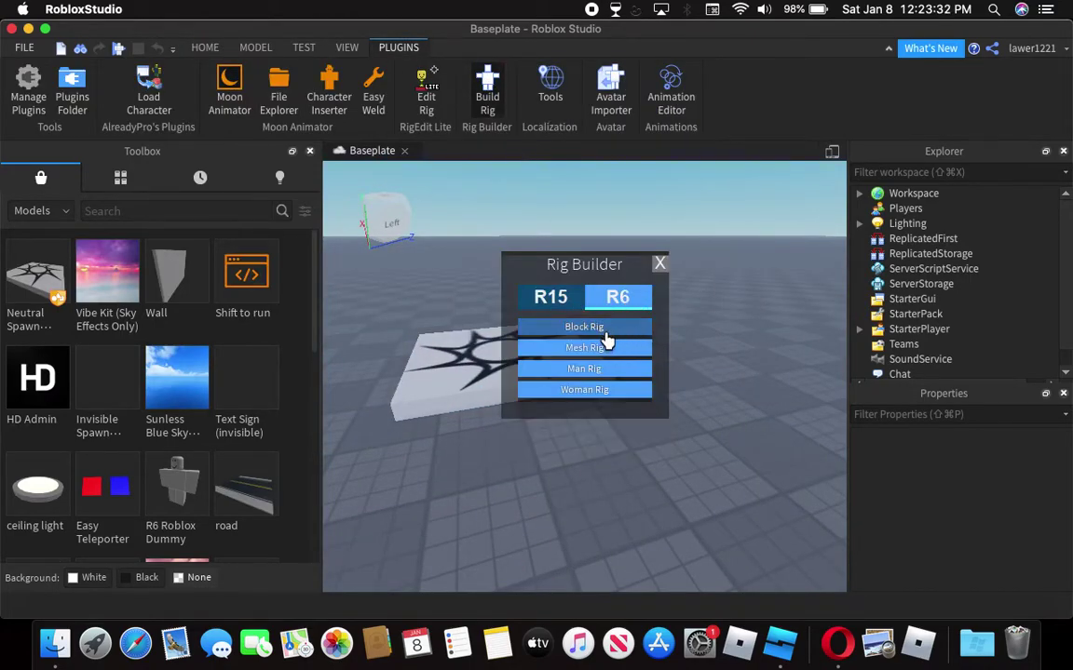
left_click(203, 209)
type("ch")
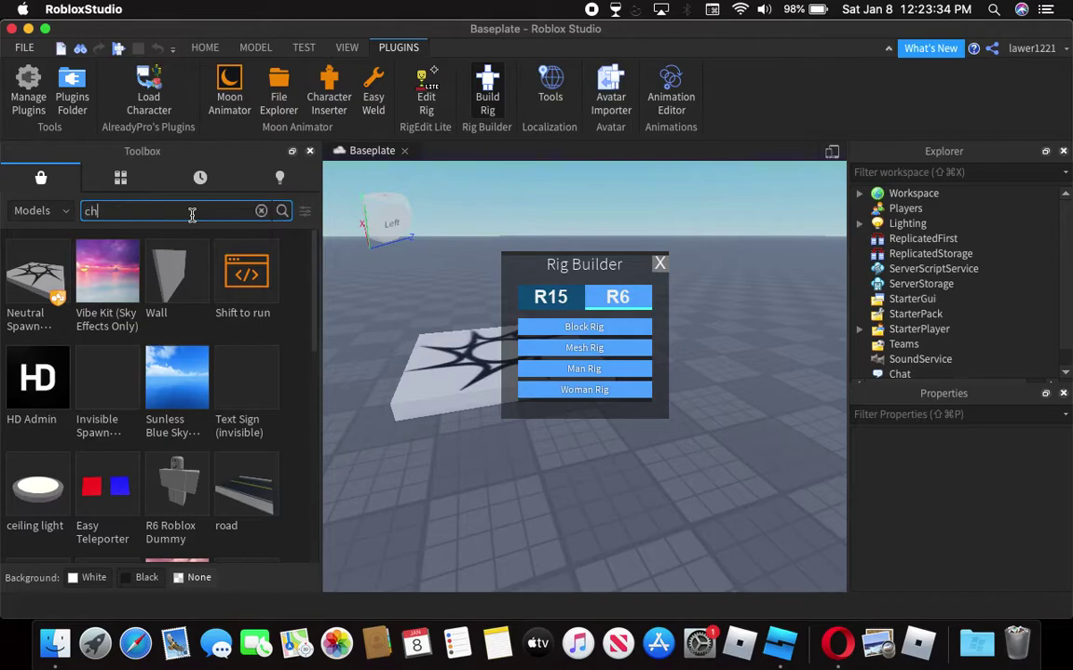
type("oose an")
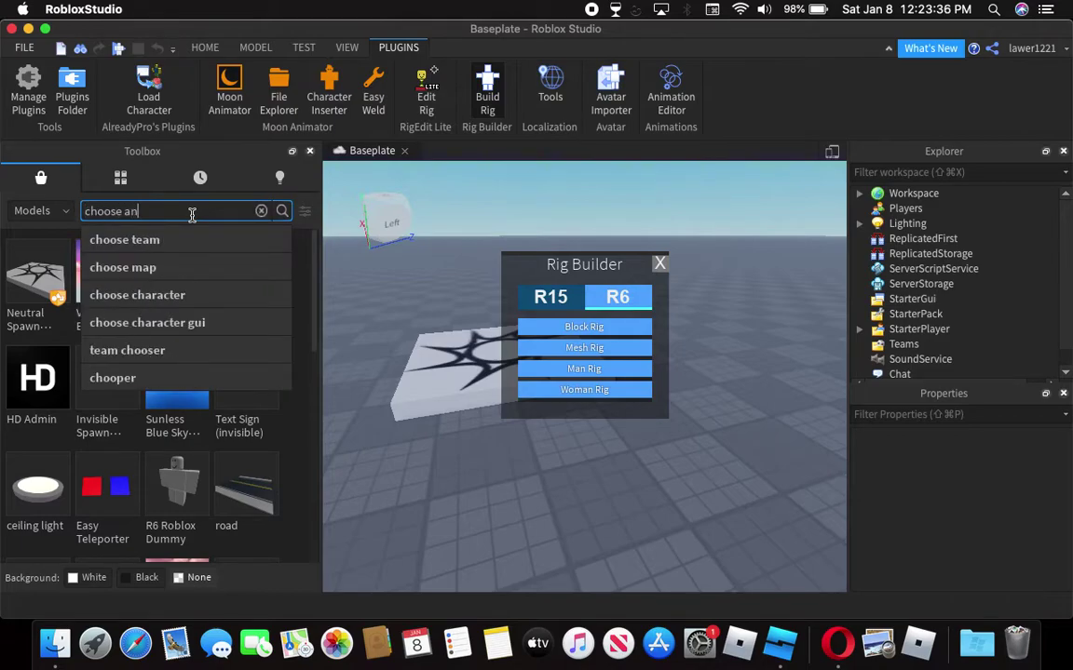
type("yth")
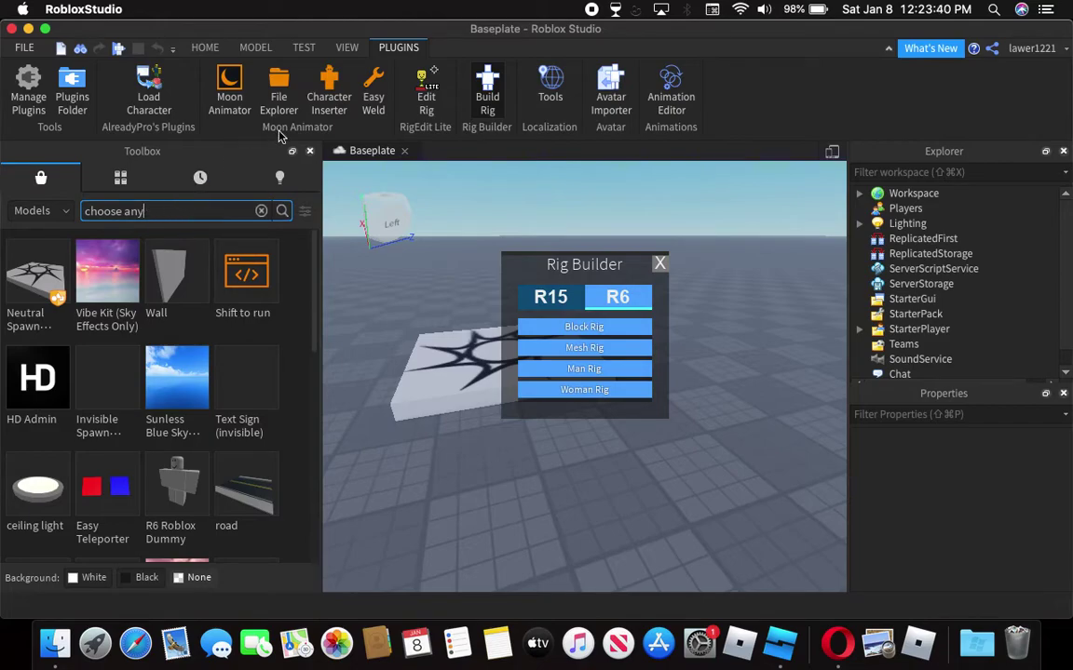
key("BackSpace")
key("BackSpace")
key("BackSpace")
key("BackSpace")
key("BackSpace")
key("BackSpace")
key("BackSpace")
key("BackSpace")
key("BackSpace")
key("BackSpace")
Close the Rig Builder, reopen it and select R6 again
left_click(663, 258)
left_click(662, 263)
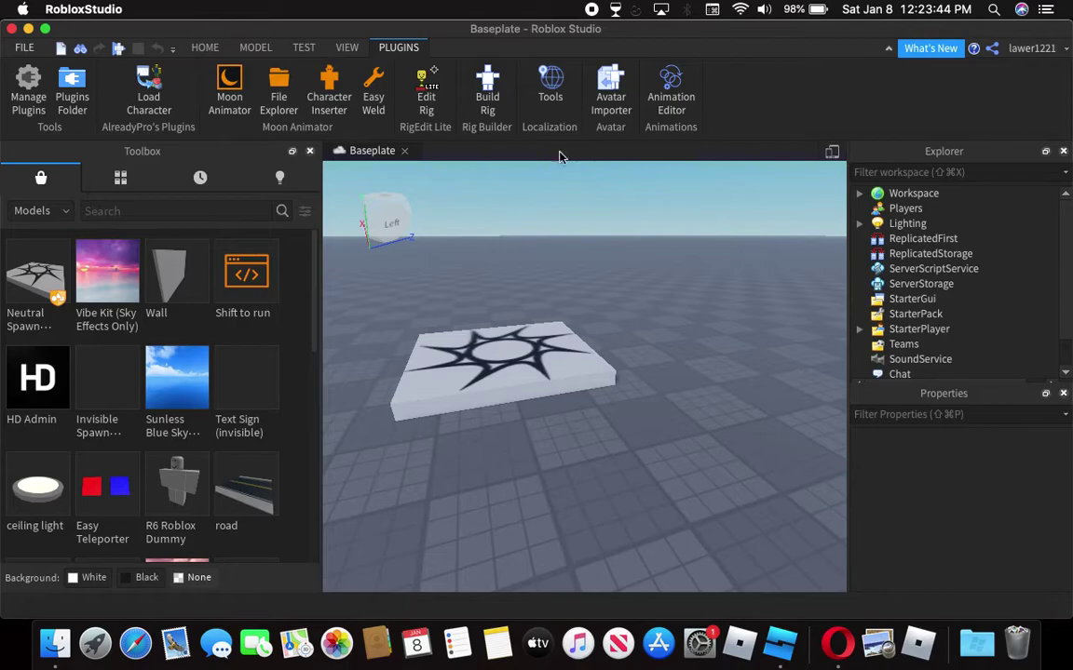
left_click(491, 93)
left_click(619, 296)
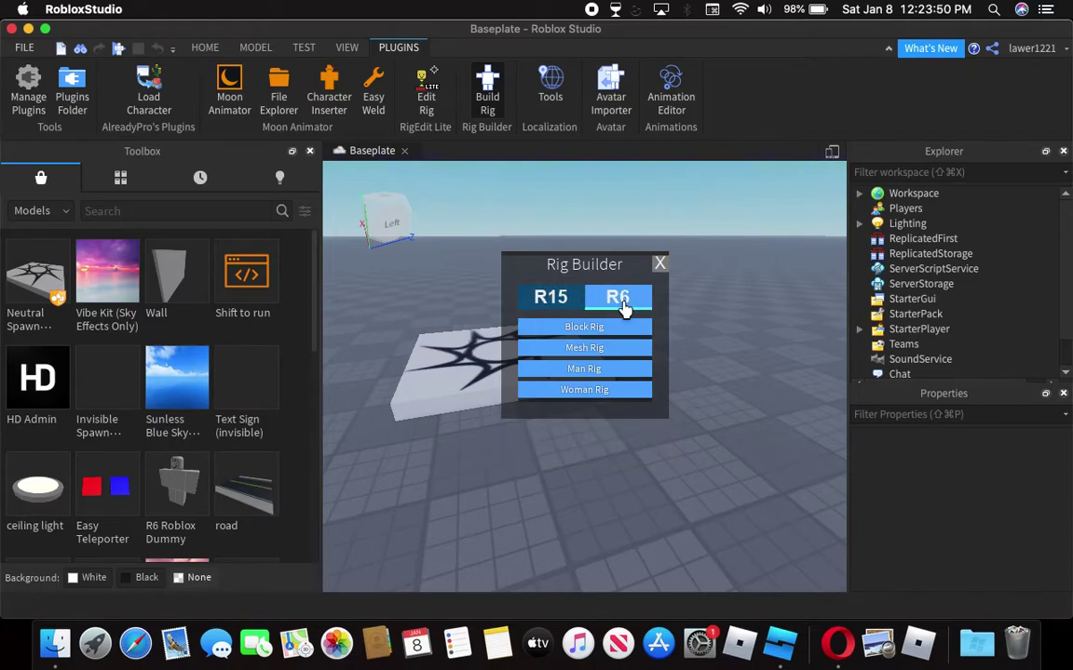
left_click(120, 207)
type("make sure")
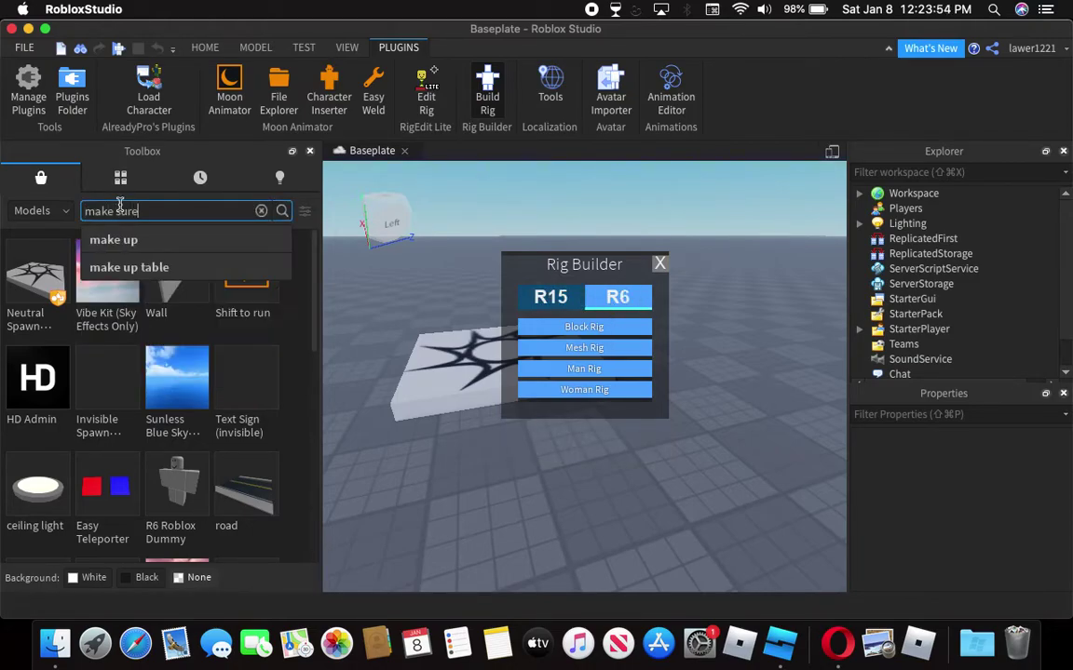
type(" its r")
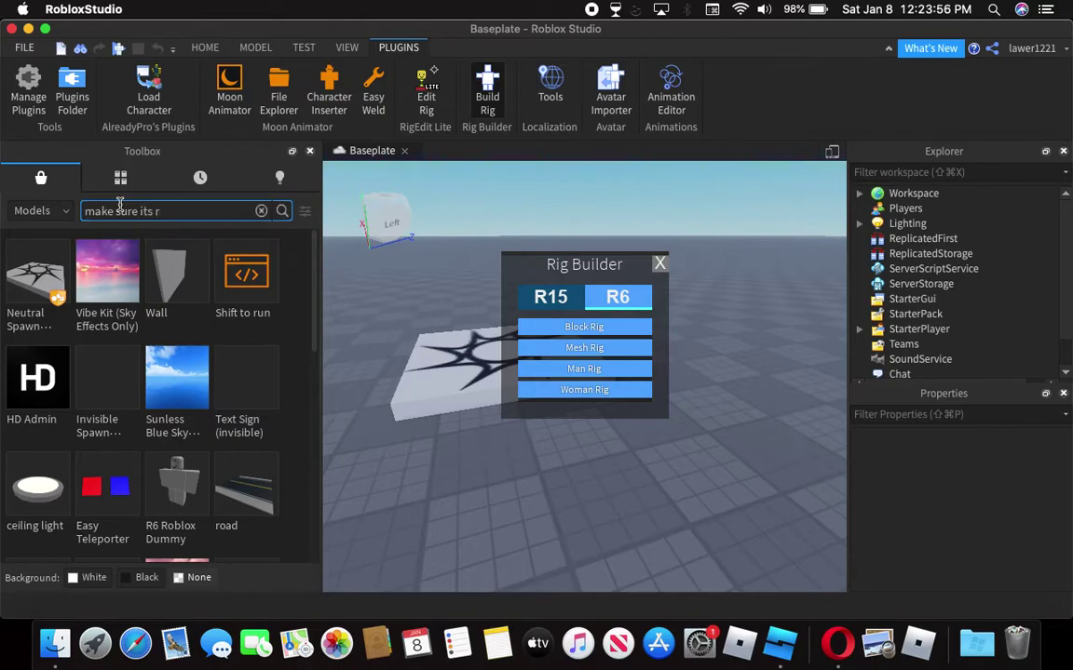
type("6")
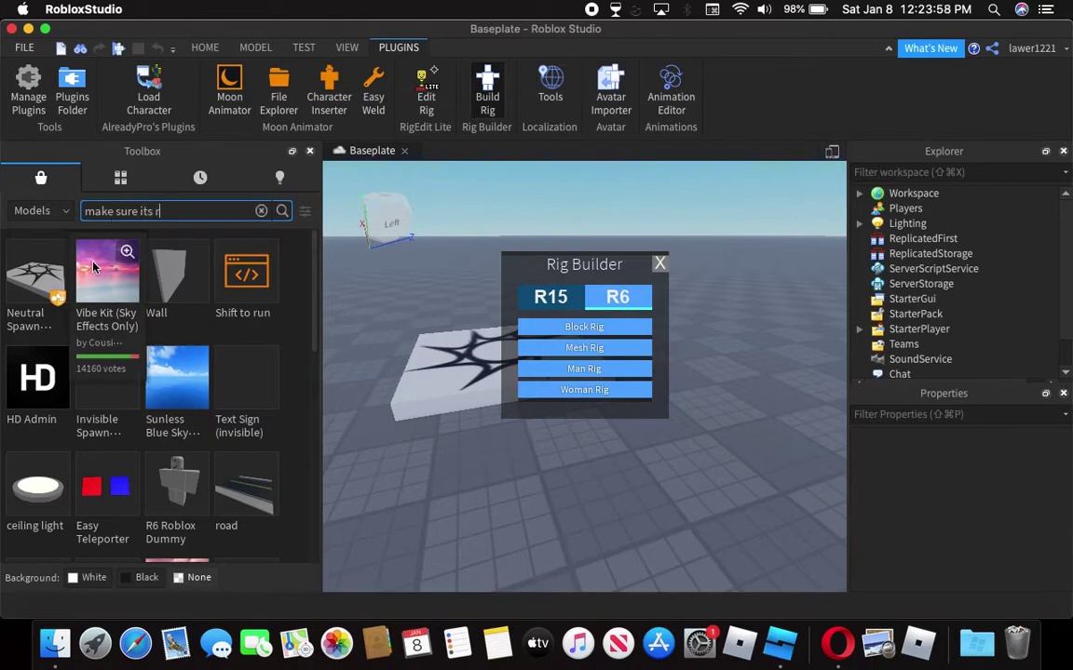
key("BackSpace")
key("BackSpace")
key("BackSpace")
key("BackSpace")
key("BackSpace")
key("BackSpace")
key("BackSpace")
key("BackSpace")
key("BackSpace")
key("BackSpace")
key("BackSpace")
key("BackSpace")
key("BackSpace")
key("BackSpace")
key("BackSpace")
key("BackSpace")
left_click(472, 195)
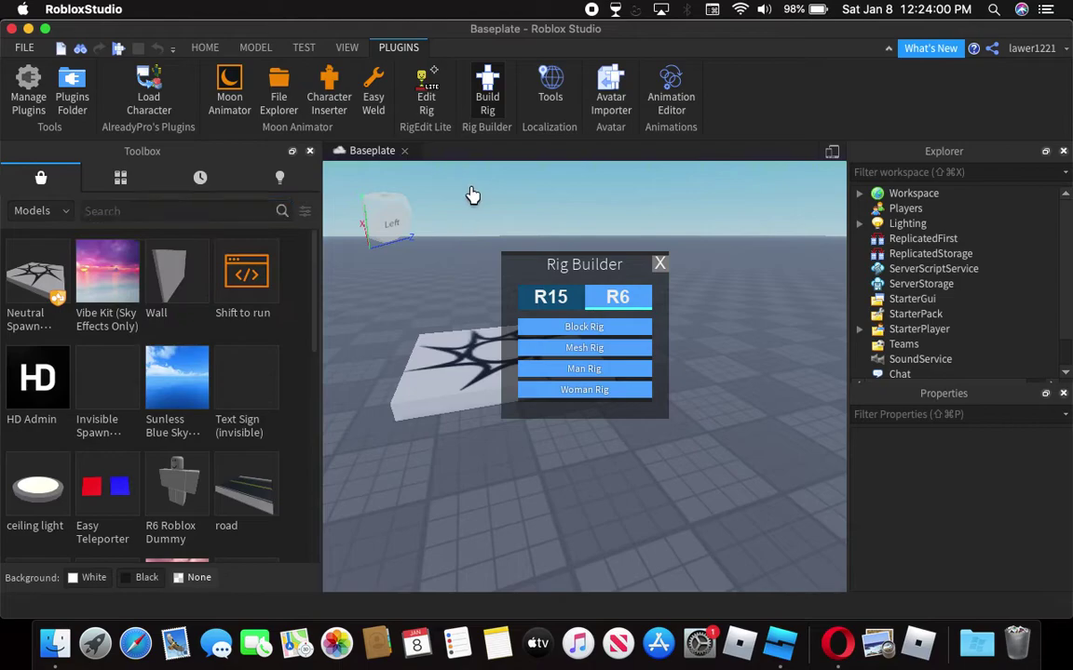
Request the game settings and save the new place to Roblox as required for access
left_click(205, 47)
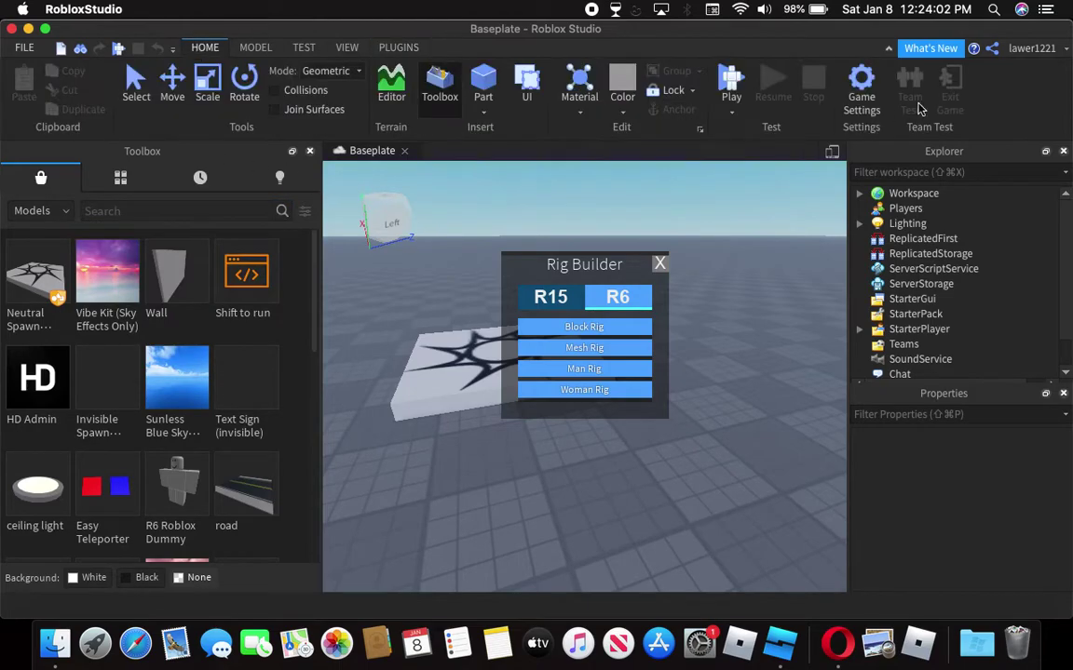
left_click(861, 82)
left_click(518, 167)
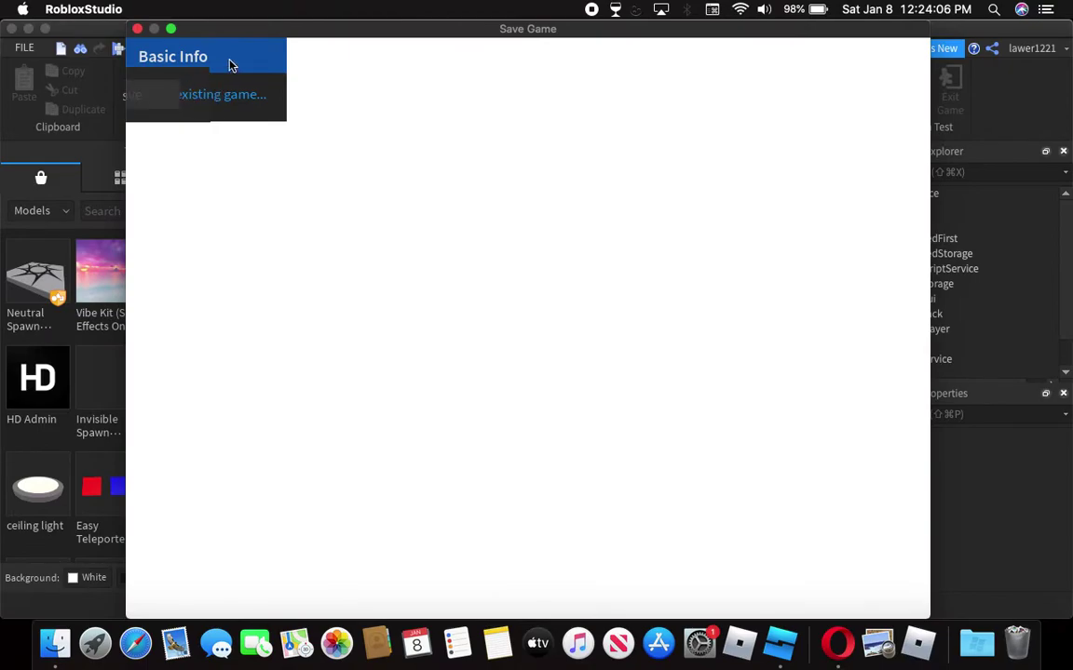
left_click(137, 29)
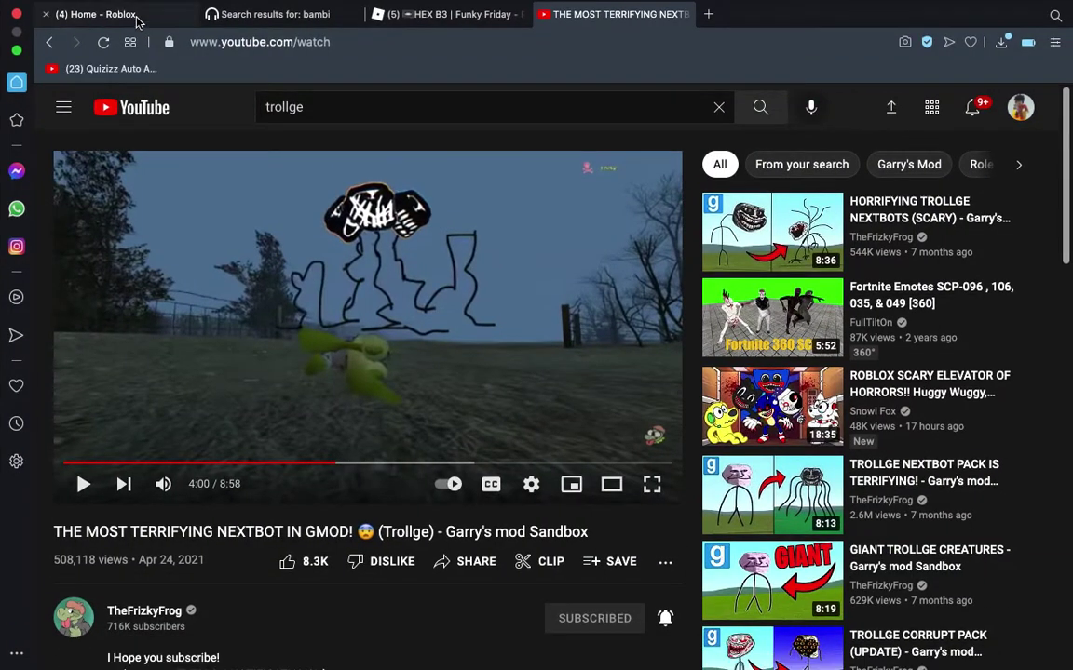
left_click(136, 17)
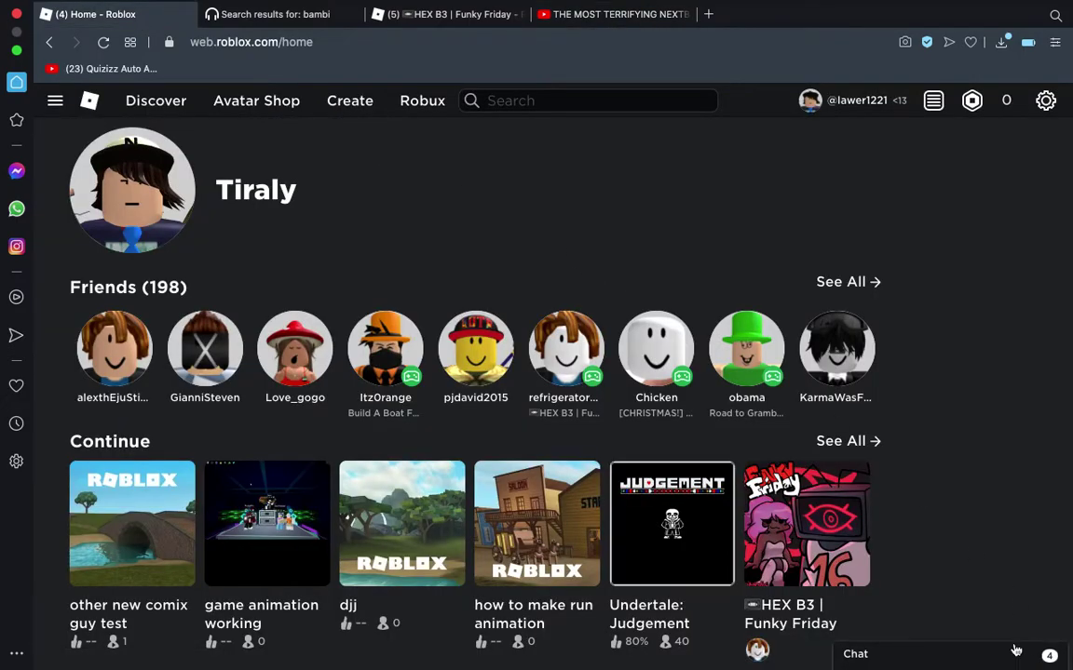
left_click(941, 662)
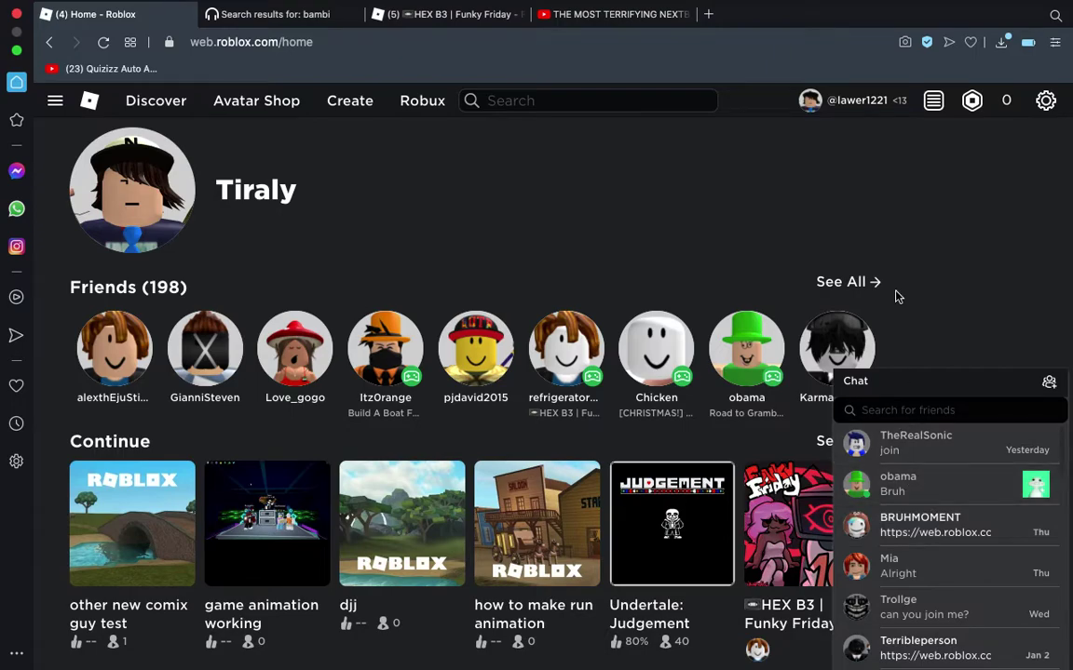
right_click(968, 235)
left_click(895, 276)
mouse_move(745, 3)
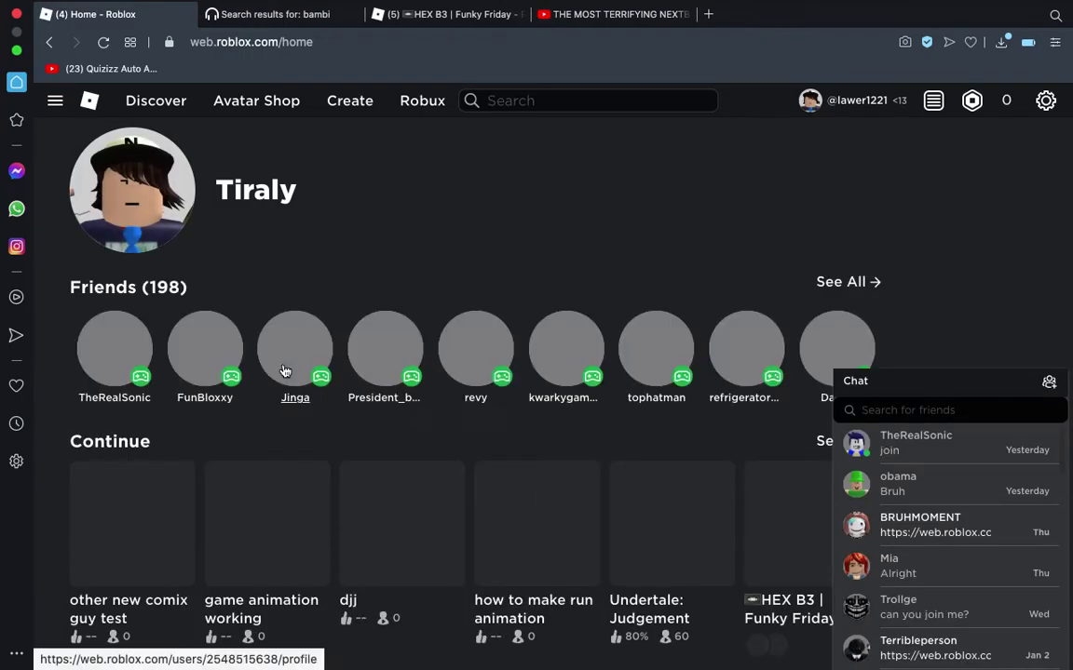
mouse_move(284, 371)
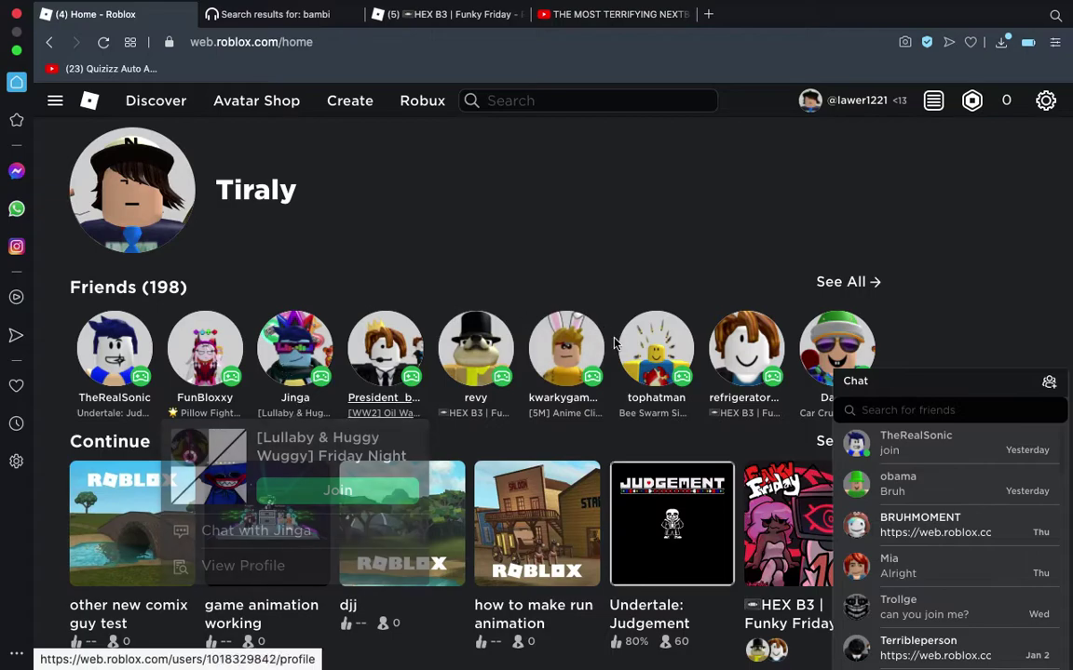
mouse_move(592, 323)
scroll(593, 326, "down", 2)
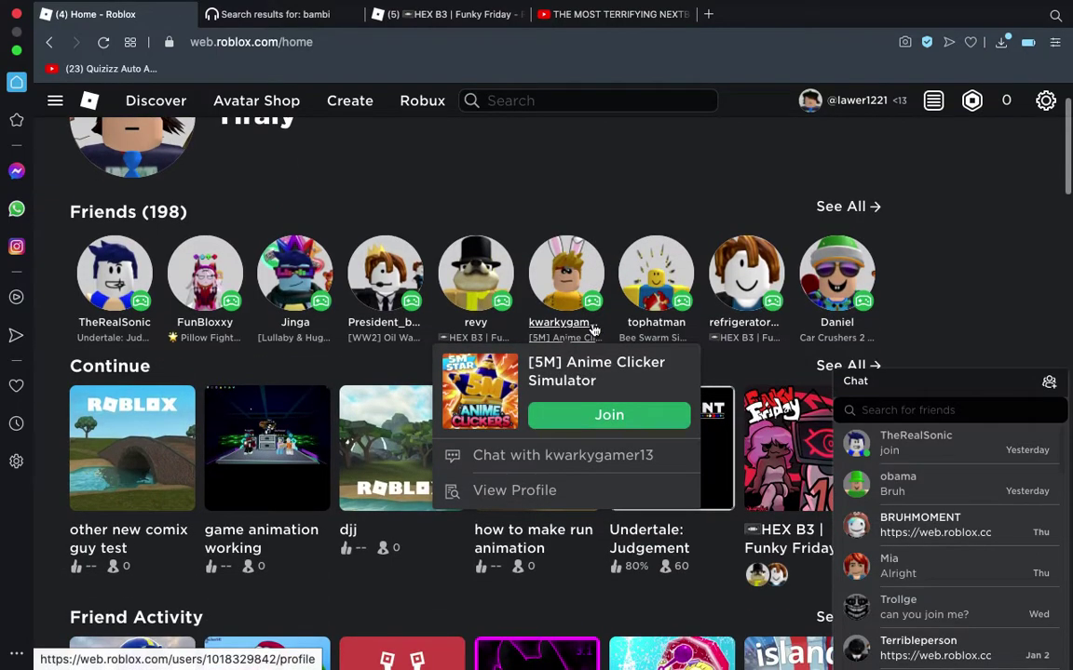
key("ctrl+Left")
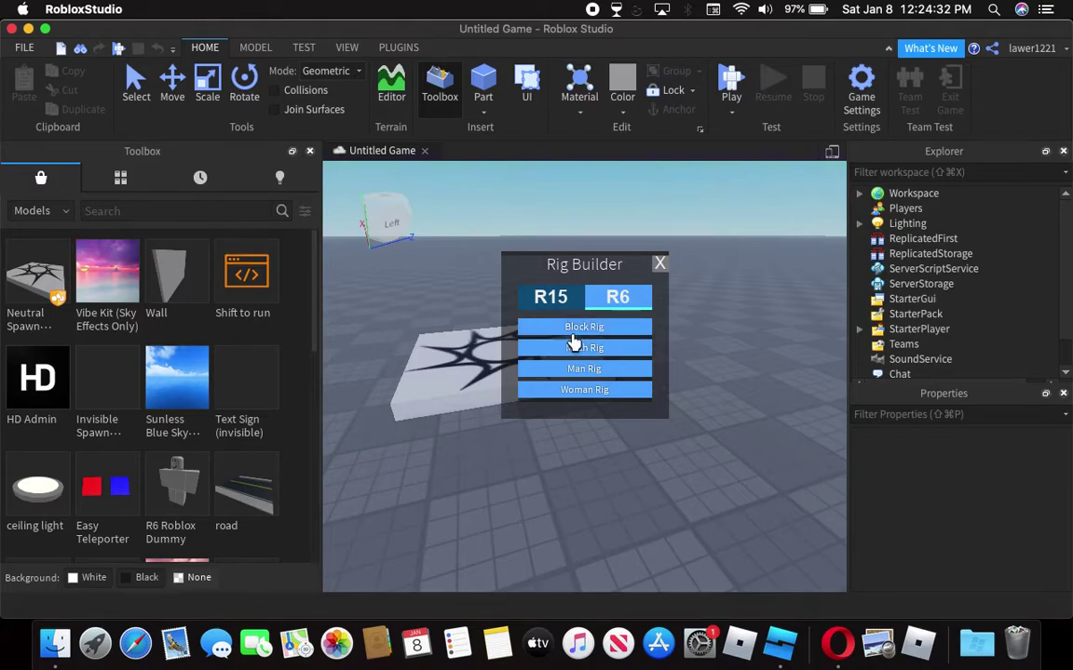
Set the avatar type to R6 in the game's Avatar settings
left_click(859, 82)
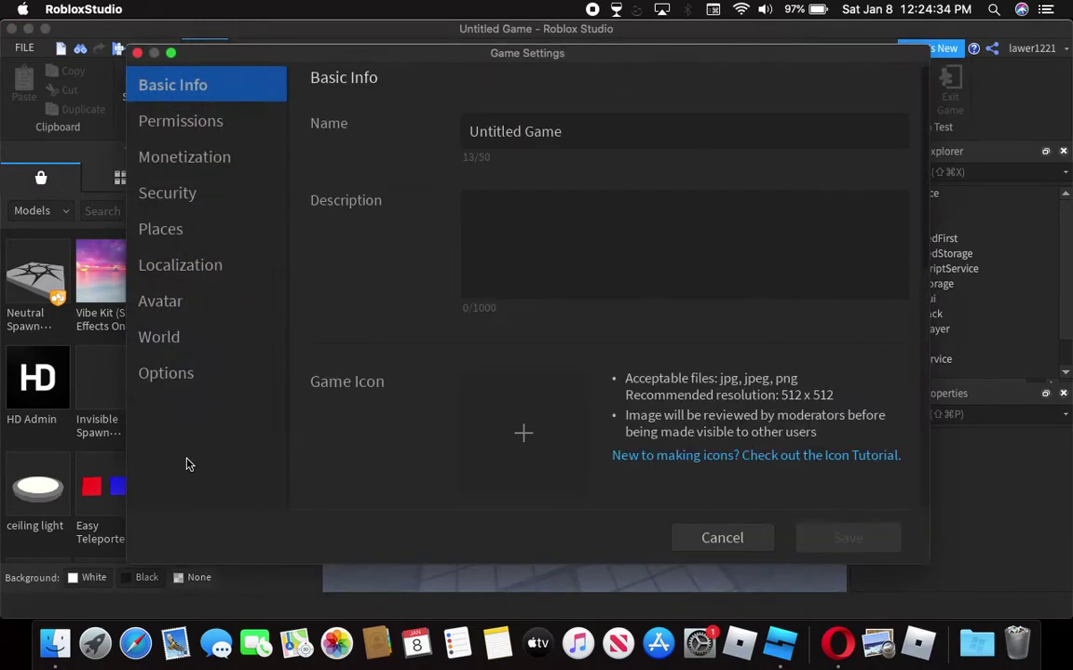
left_click(173, 309)
left_click(163, 333)
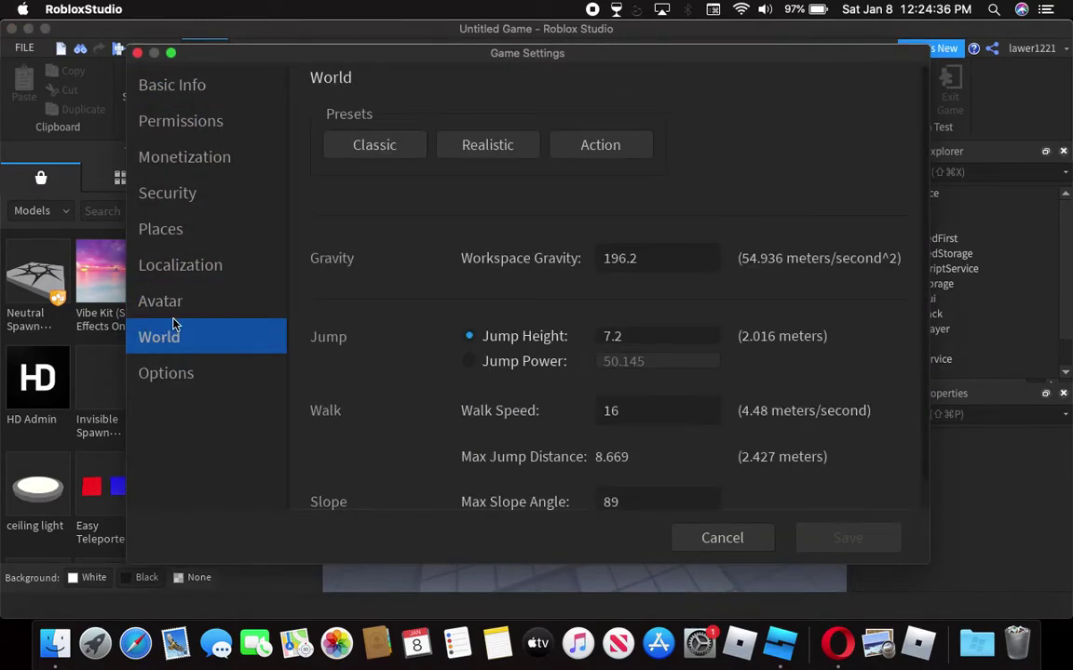
left_click(184, 271)
left_click(173, 311)
left_click(468, 213)
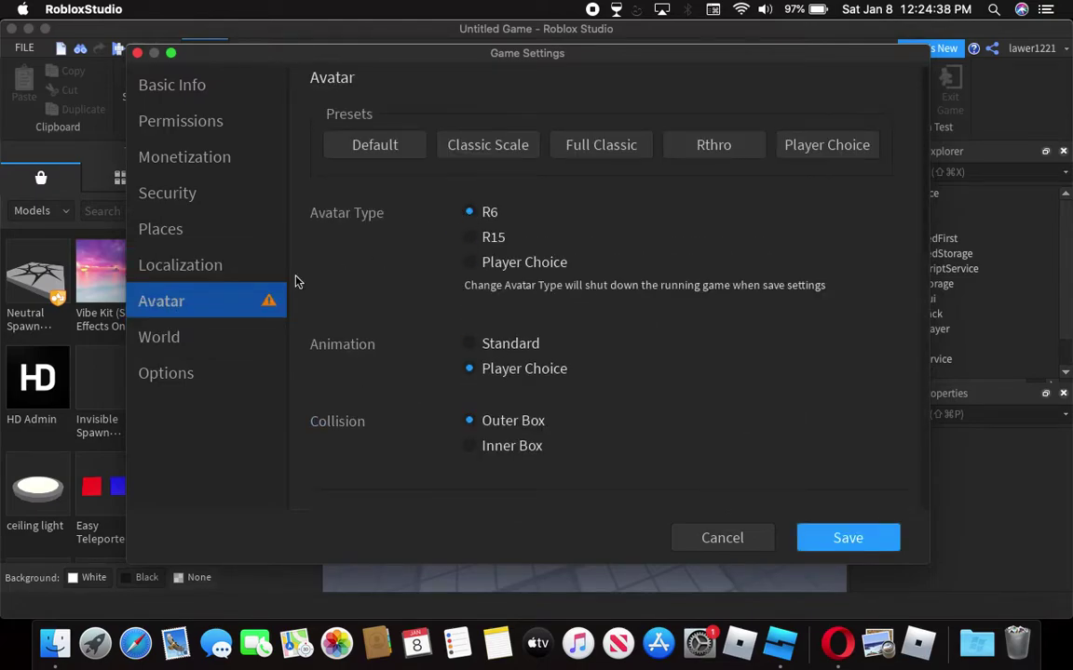
Replace the walk speed in the World game settings with 0
left_click(196, 336)
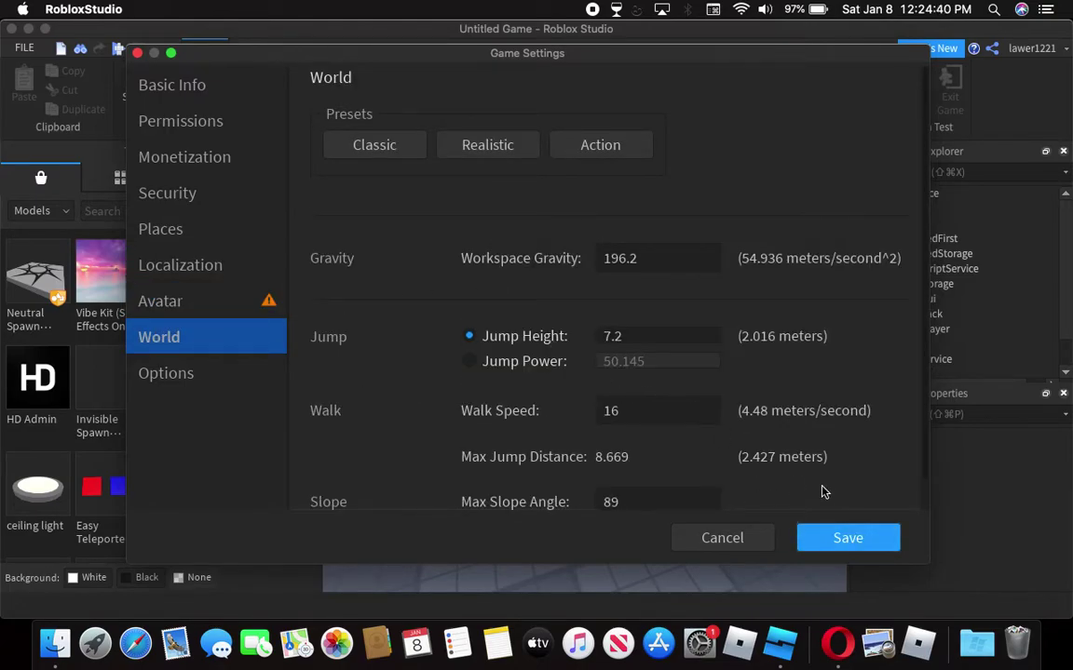
left_click(661, 416)
key("BackSpace")
key("BackSpace")
type("0")
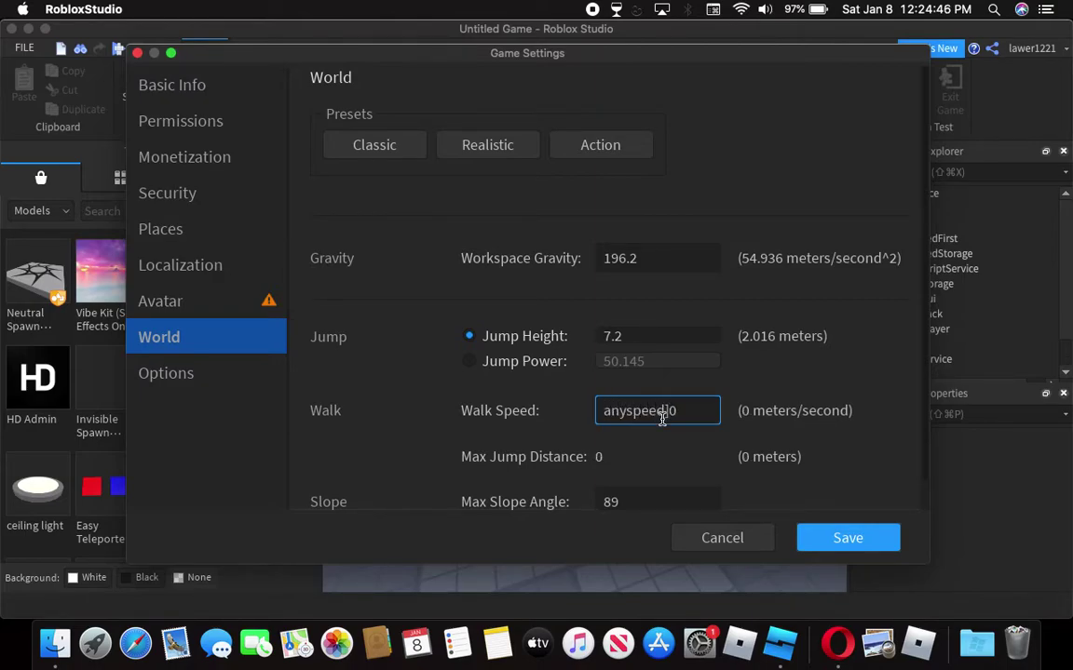
type("anyspeed")
key("BackSpace")
key("BackSpace")
key("BackSpace")
key("BackSpace")
key("BackSpace")
key("BackSpace")
key("BackSpace")
key("BackSpace")
Set the walk speed to 50 and save the game settings, agreeing to shut down any running games
type("5")
left_click(847, 537)
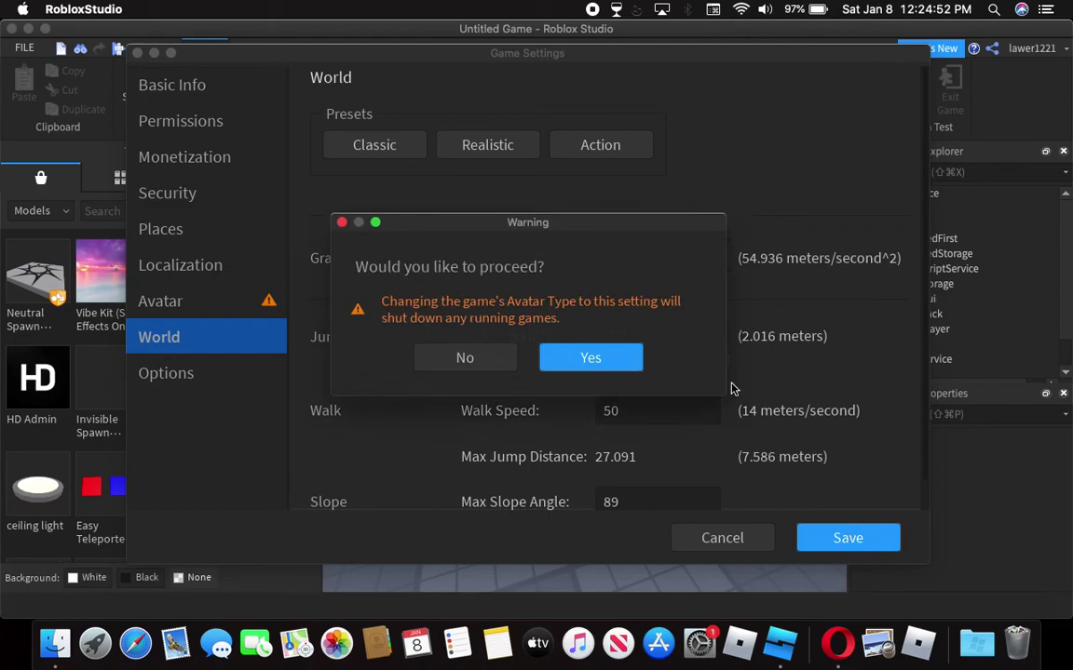
left_click(601, 361)
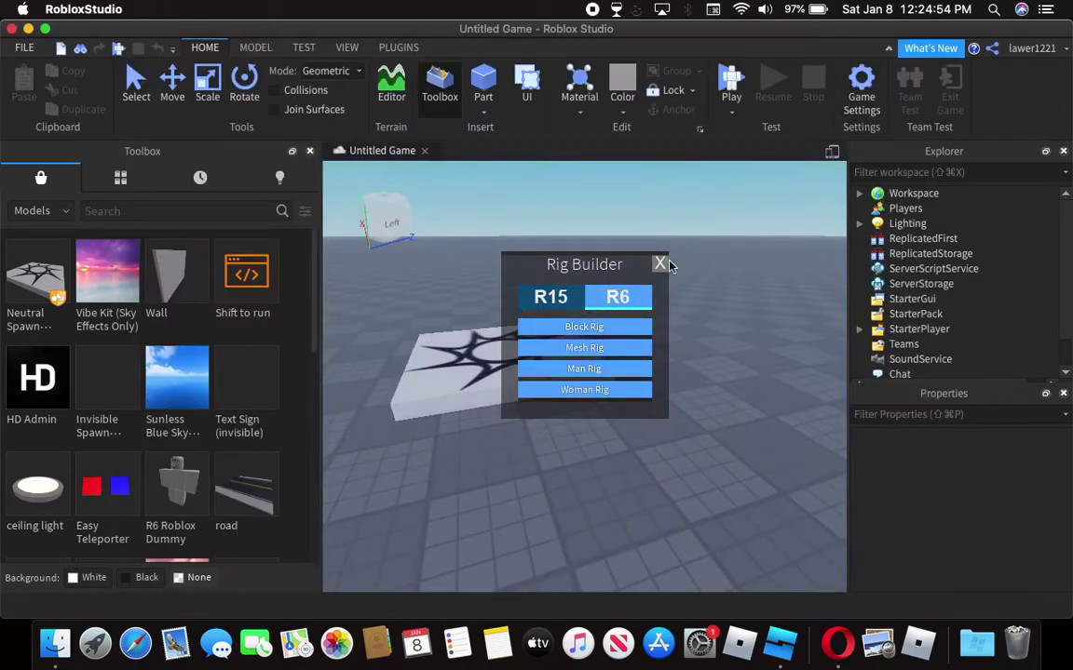
Insert an R6 Block Rig onto the baseplate
left_click(613, 329)
right_click_drag(678, 401, 677, 401)
left_click_drag(527, 435, 663, 402)
key("d")
left_click(663, 414)
key("w")
key("s")
key("a")
key("w")
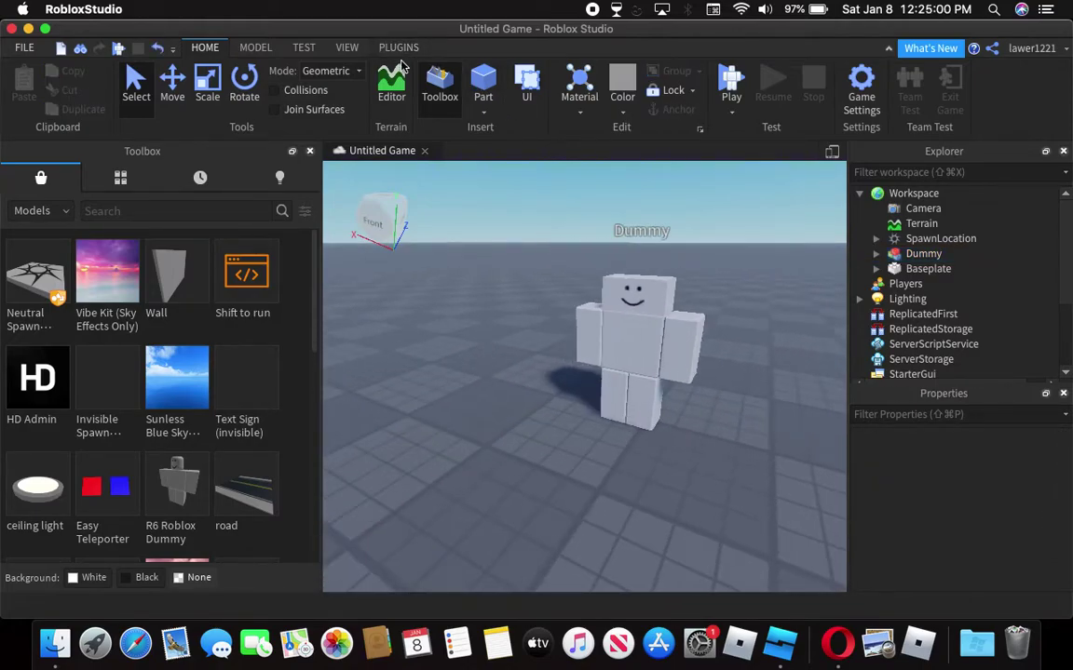
Open the Animation Editor and choose the dummy as the rig to animate
left_click(395, 48)
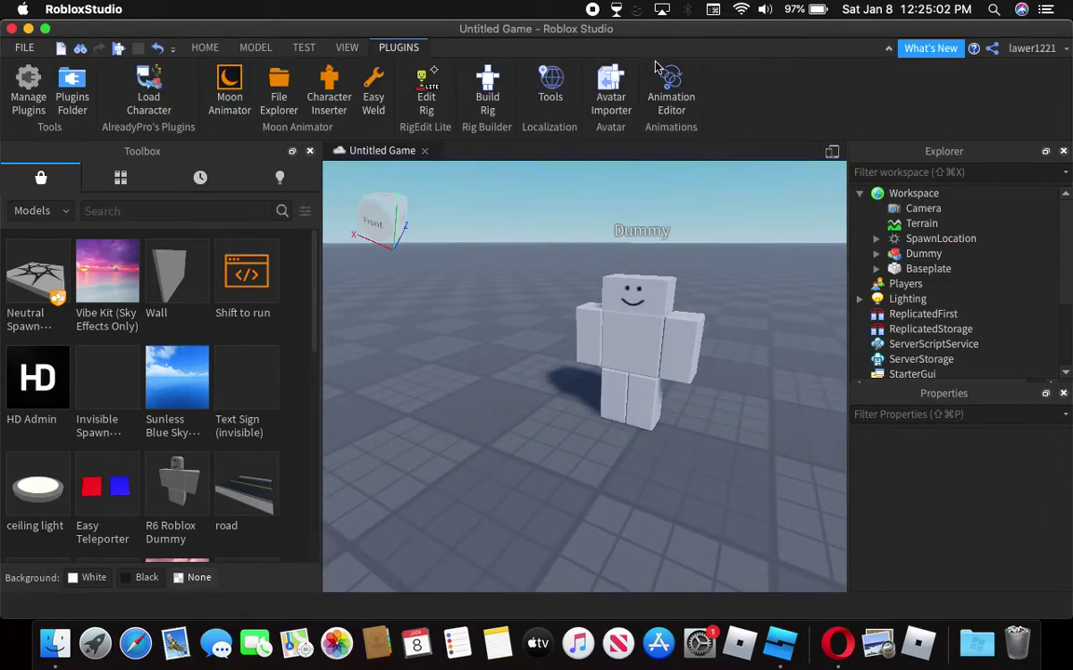
left_click(670, 86)
left_click(622, 268)
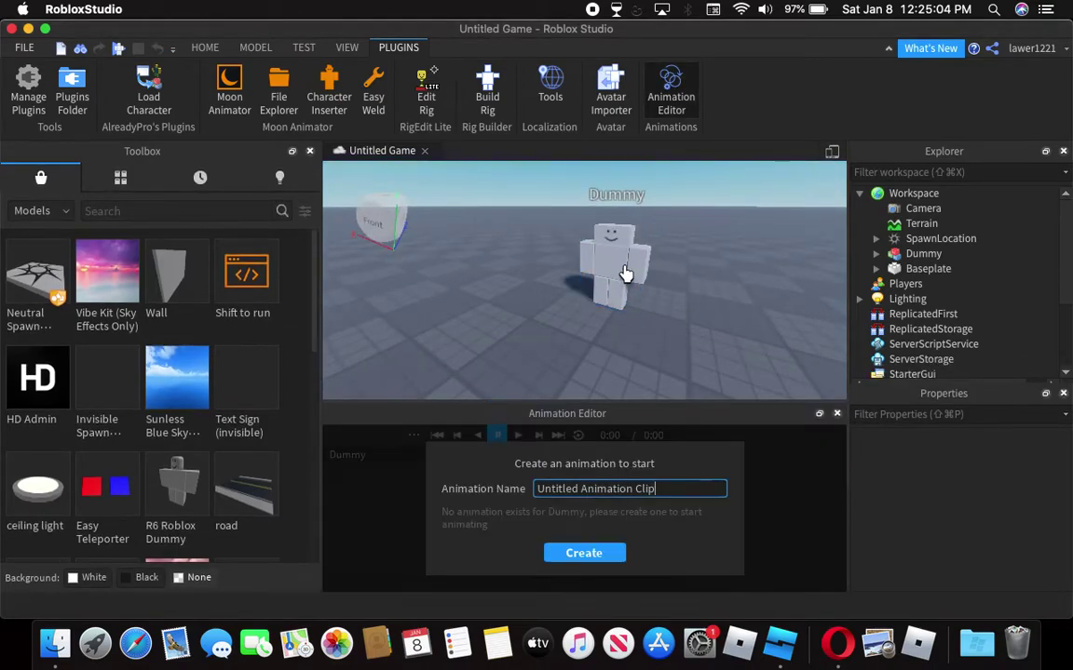
key("w")
right_click_drag(768, 267, 768, 267)
key("s")
key("w")
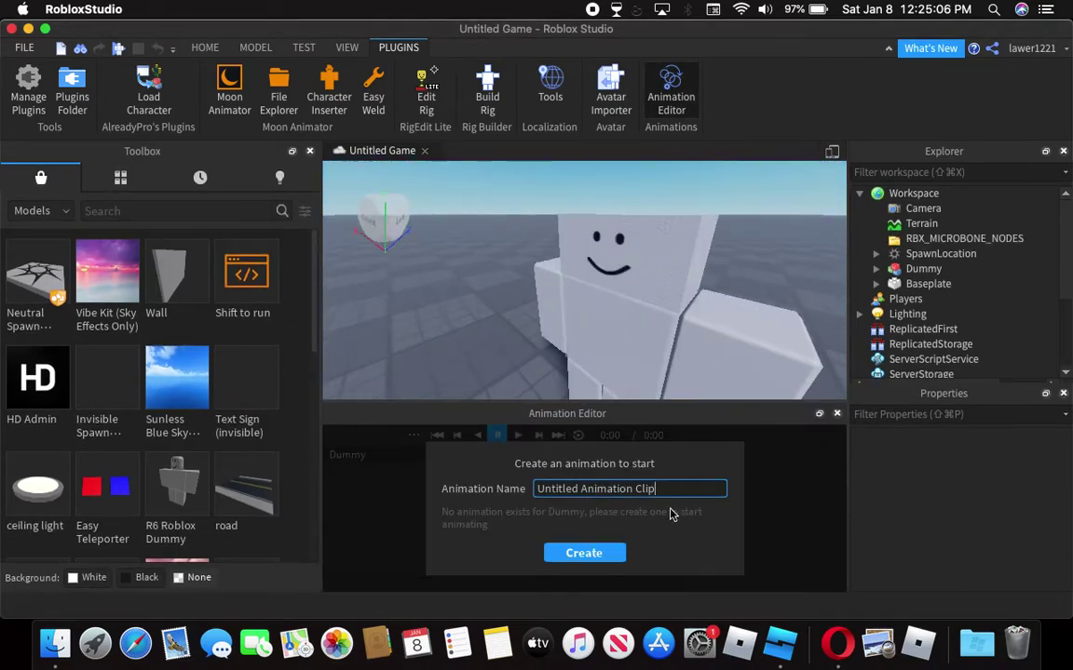
Create a new animation named POG for the dummy
left_click_drag(665, 488, 376, 494)
key("BackSpace")
type("name to")
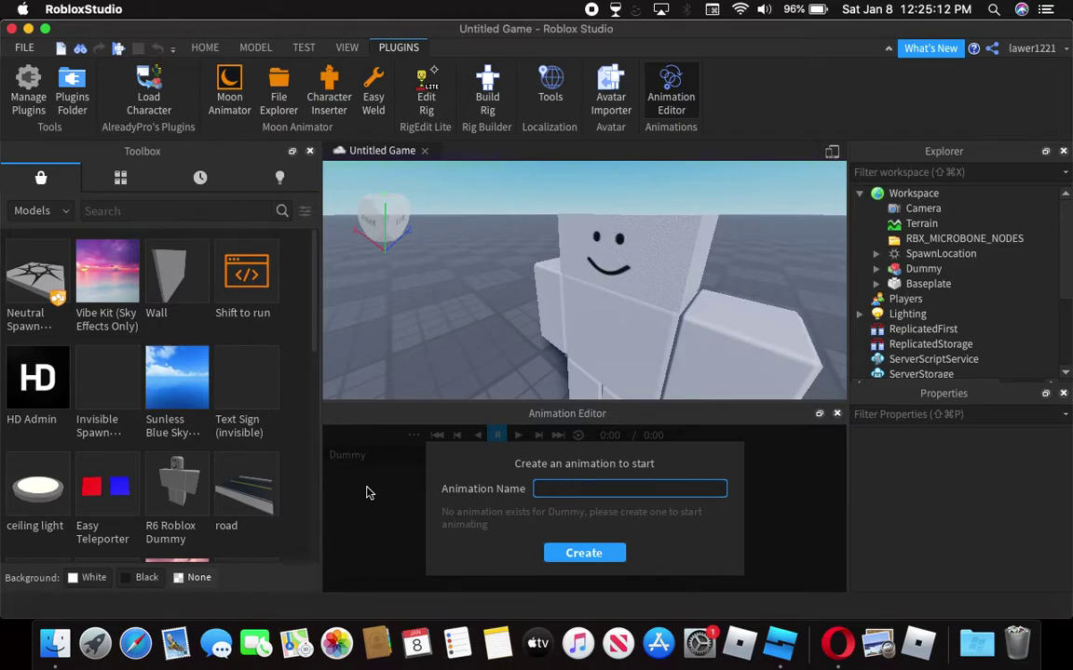
key("Return")
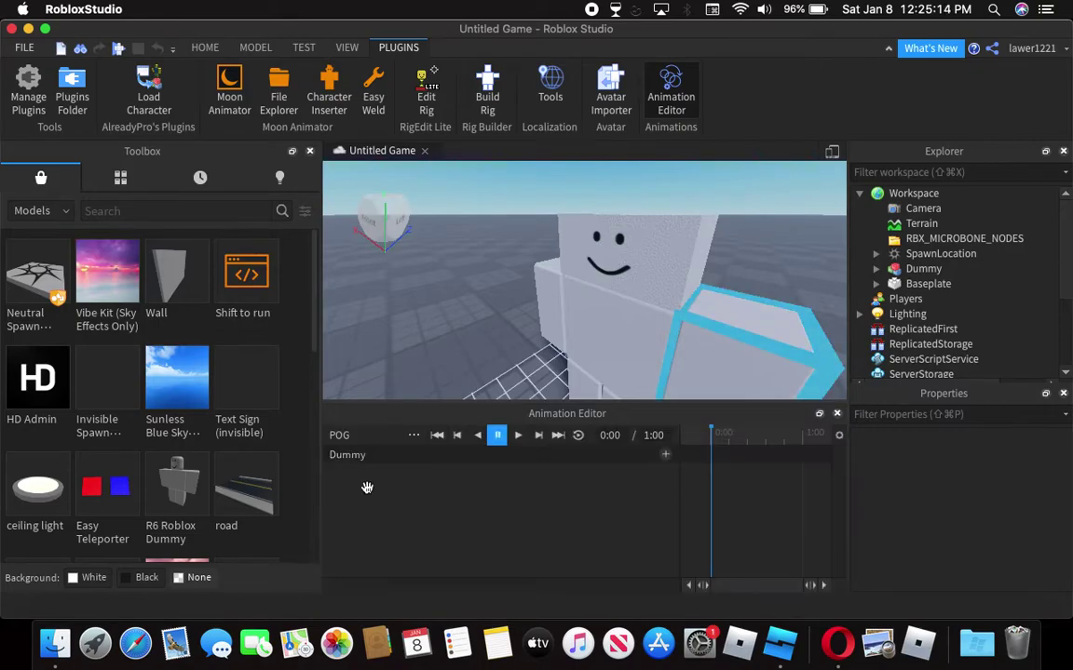
Rotate the dummy's torso at 0:00 so the whole body leans backward
scroll(452, 319, "down", 2)
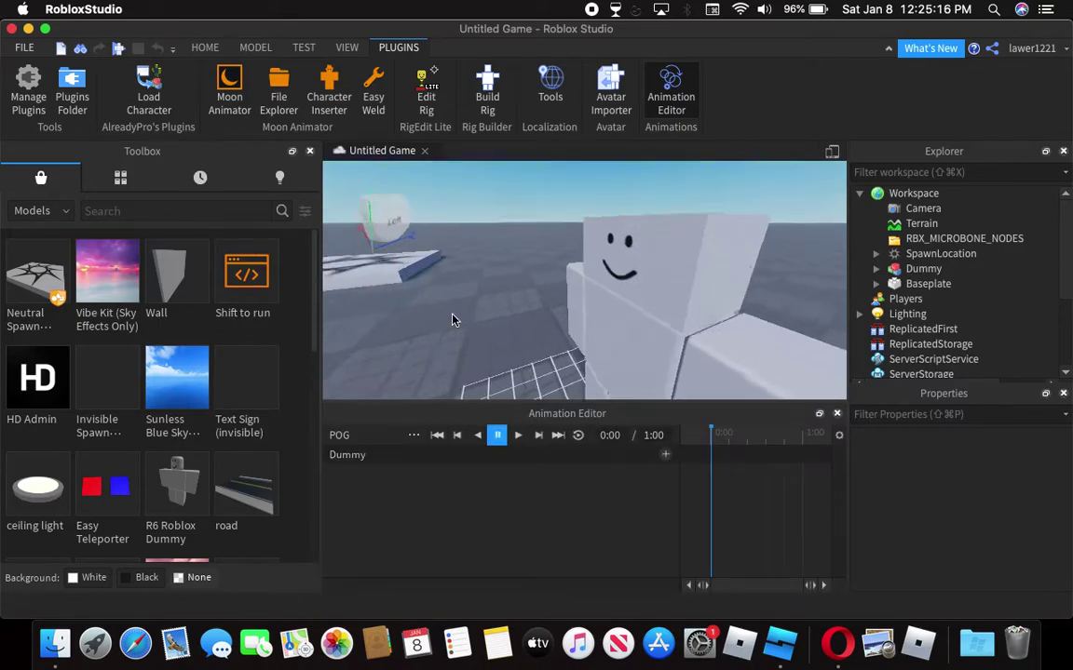
scroll(451, 320, "down", 2)
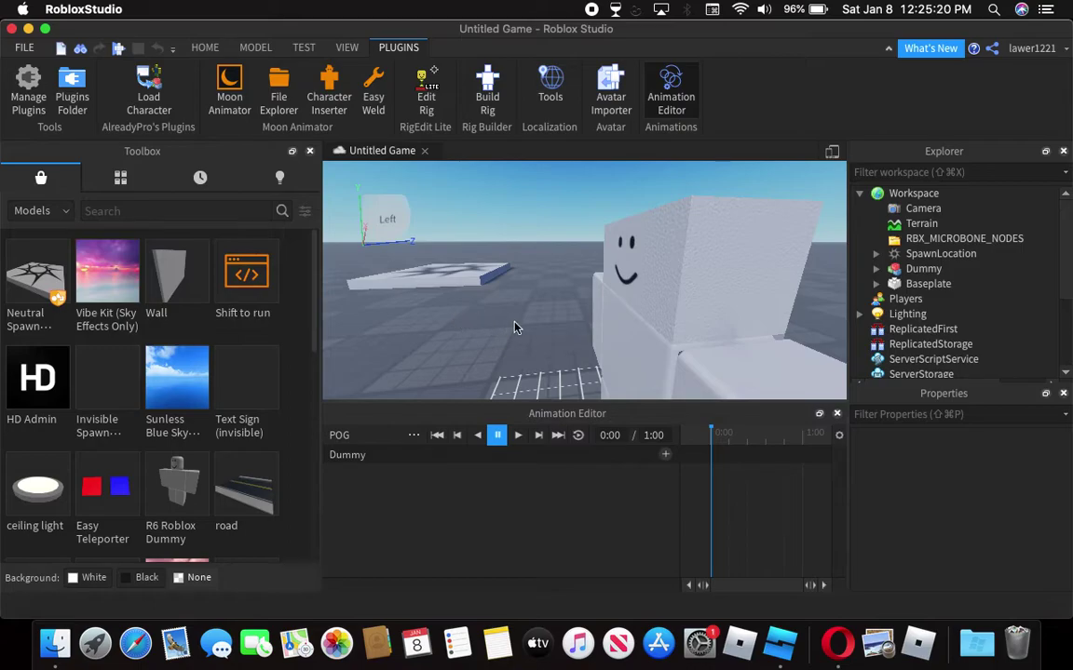
right_click_drag(514, 328, 514, 326)
scroll(514, 328, "down", 3)
scroll(515, 324, "up", 3)
scroll(515, 323, "down", 1)
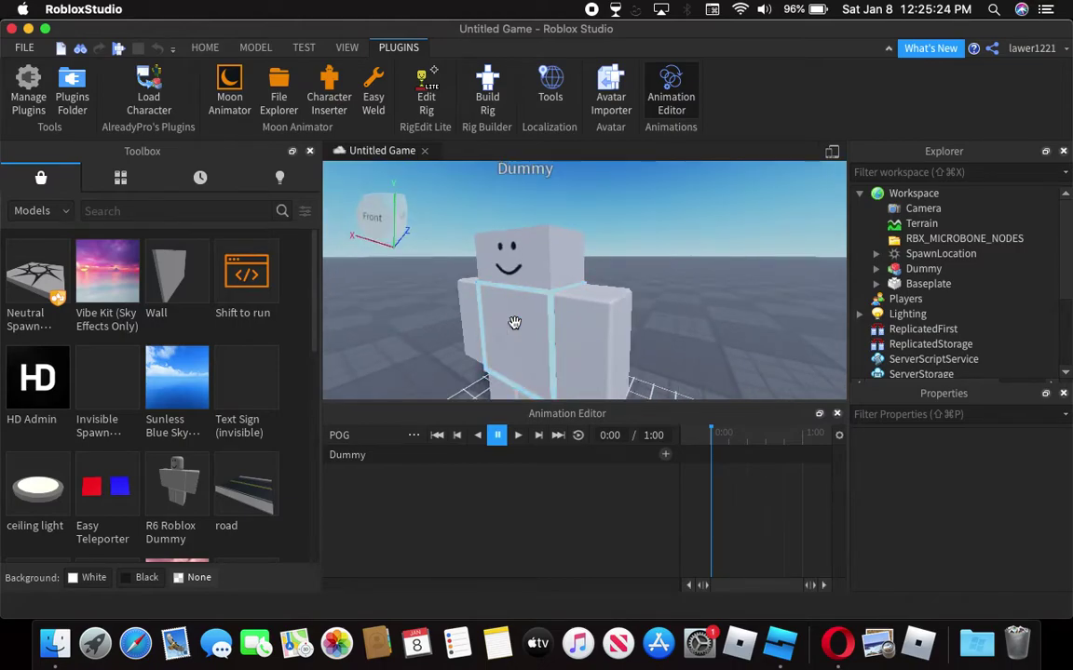
left_click(518, 321)
right_click_drag(529, 320, 532, 310)
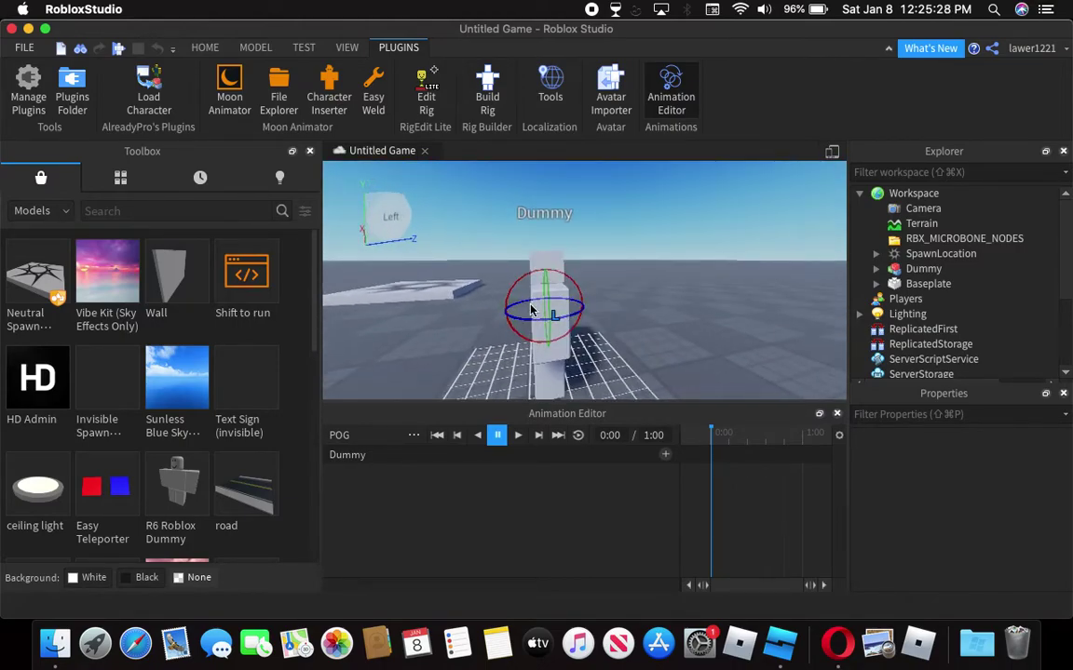
left_click_drag(512, 285, 537, 282)
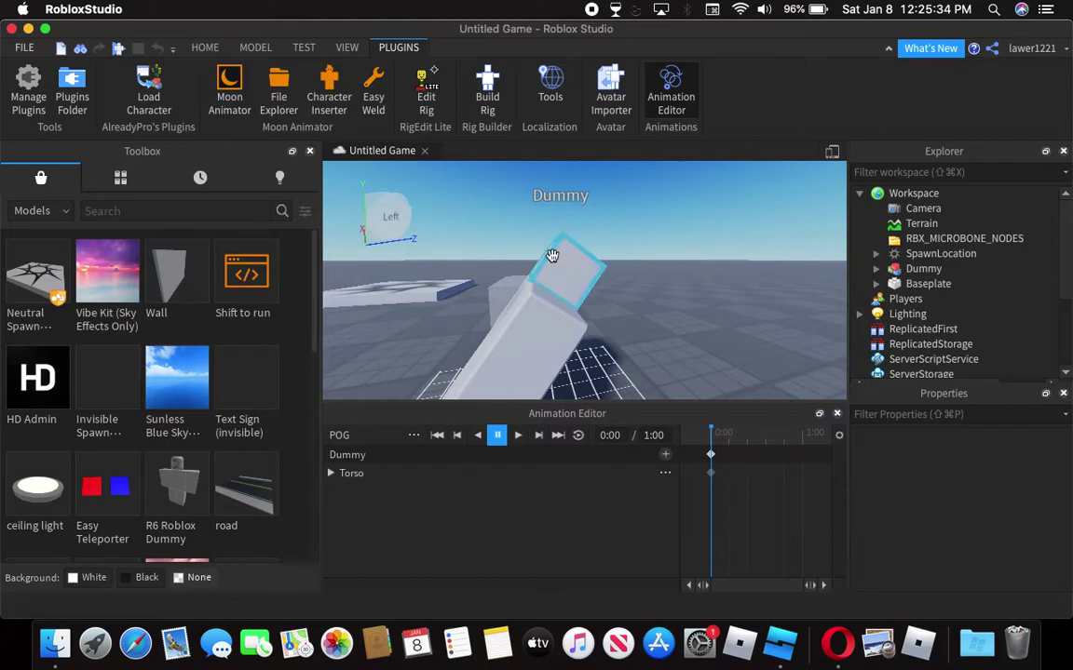
Rotate the dummy's head back upright at 0:00 and shift it slightly toward the front of the torso
left_click(554, 257)
mouse_move(583, 288)
left_mouse_down()
mouse_move(574, 258)
mouse_move(585, 267)
left_mouse_up()
key("r")
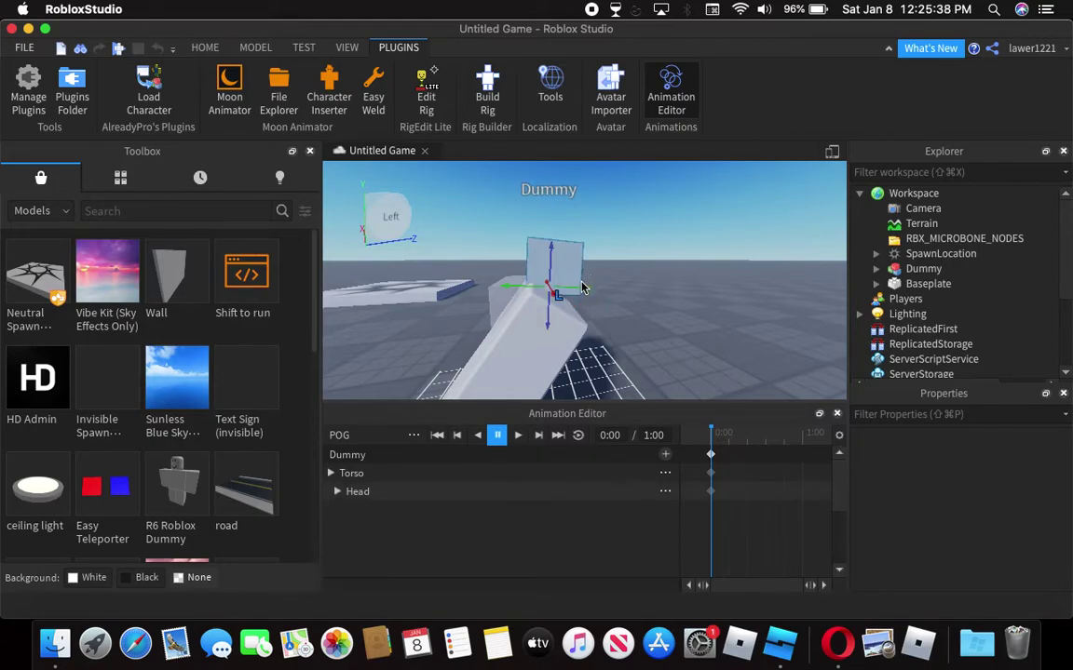
left_click(583, 288)
left_click(540, 270)
left_click_drag(589, 290, 570, 292)
right_click_drag(570, 292, 575, 297)
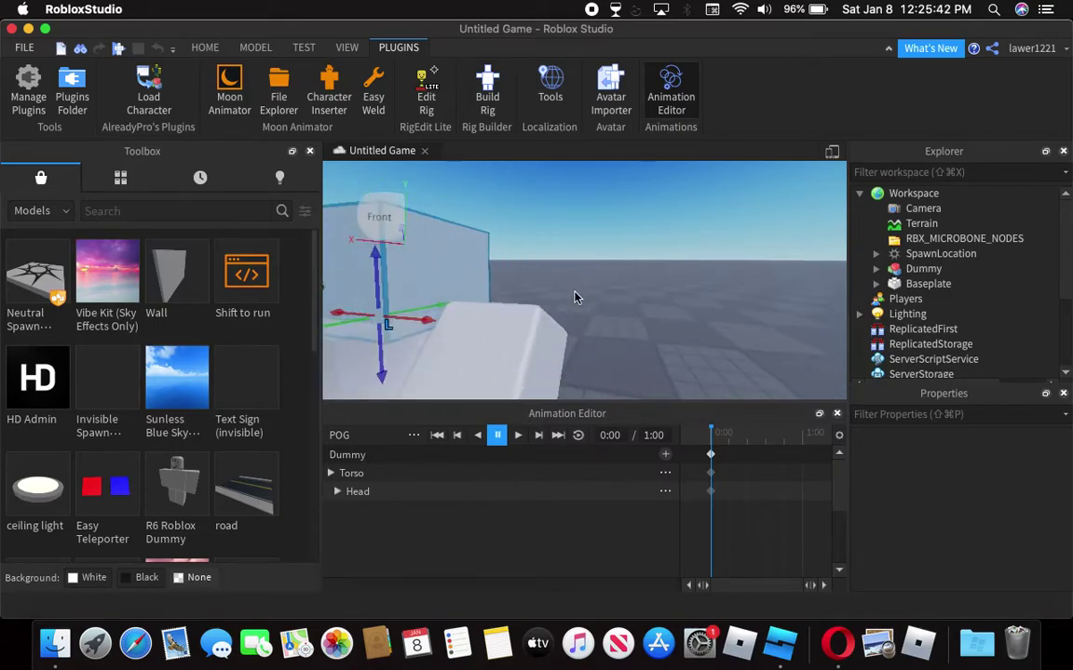
Rotate the dummy's left arm backward behind the torso at 0:00
scroll(575, 294, "down", 3)
left_click(574, 292)
right_click_drag(622, 360, 622, 359)
key("e")
right_click_drag(567, 328, 570, 330)
key("r")
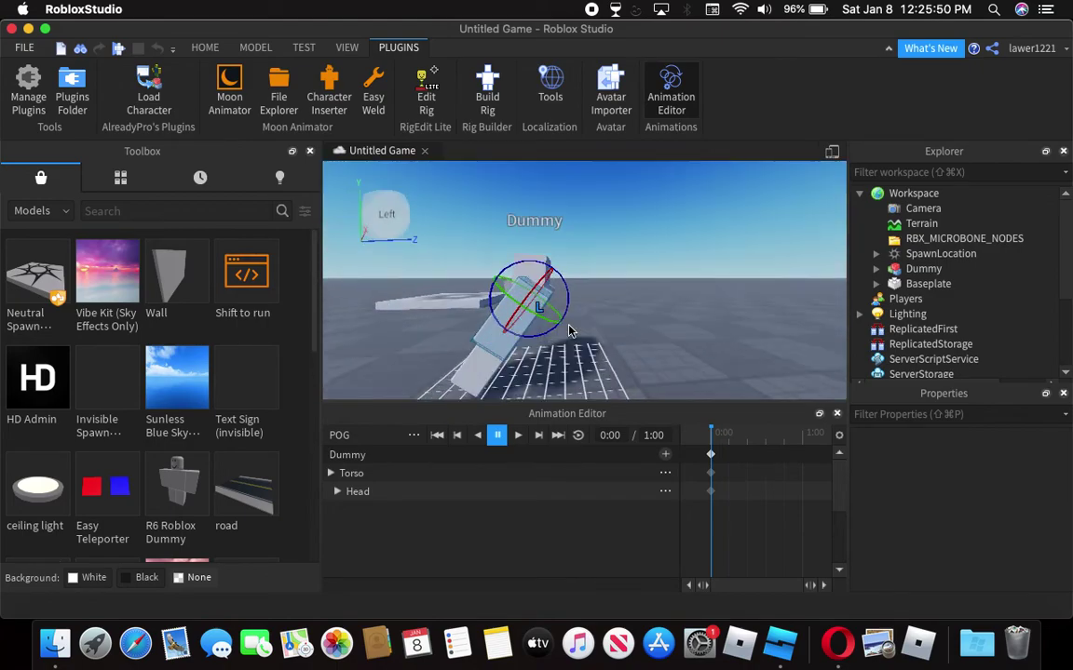
left_click_drag(556, 309, 525, 259)
right_click_drag(525, 259, 587, 330)
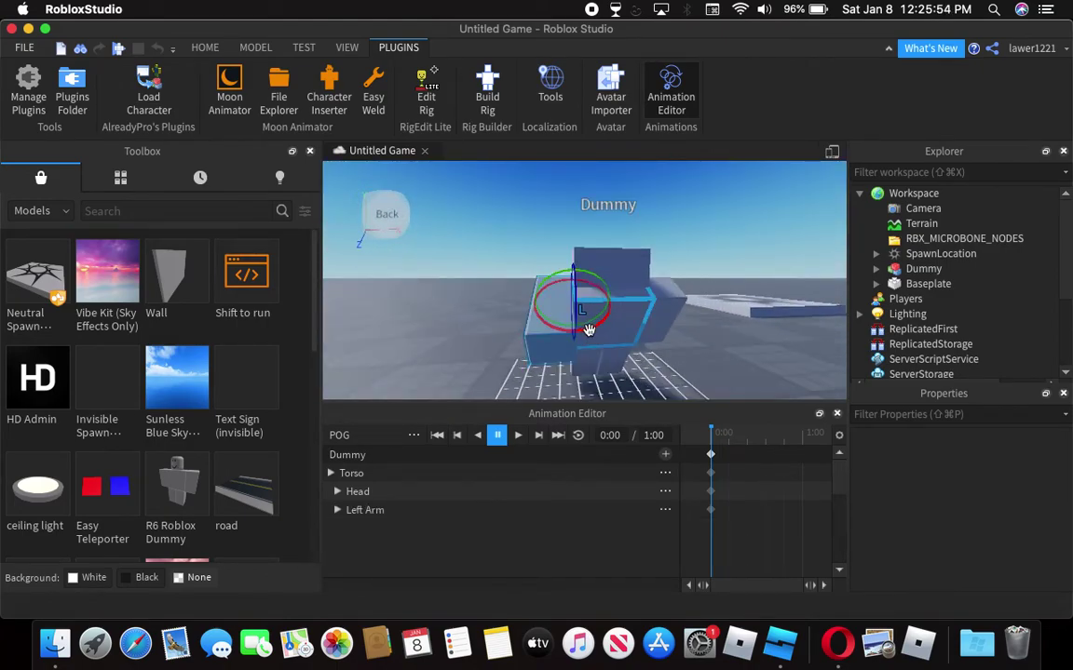
Rotate the dummy's right arm backward at 0:00 to match the left arm
right_click_drag(582, 321, 536, 296)
scroll(565, 300, "up", 3)
left_click_drag(526, 278, 620, 274)
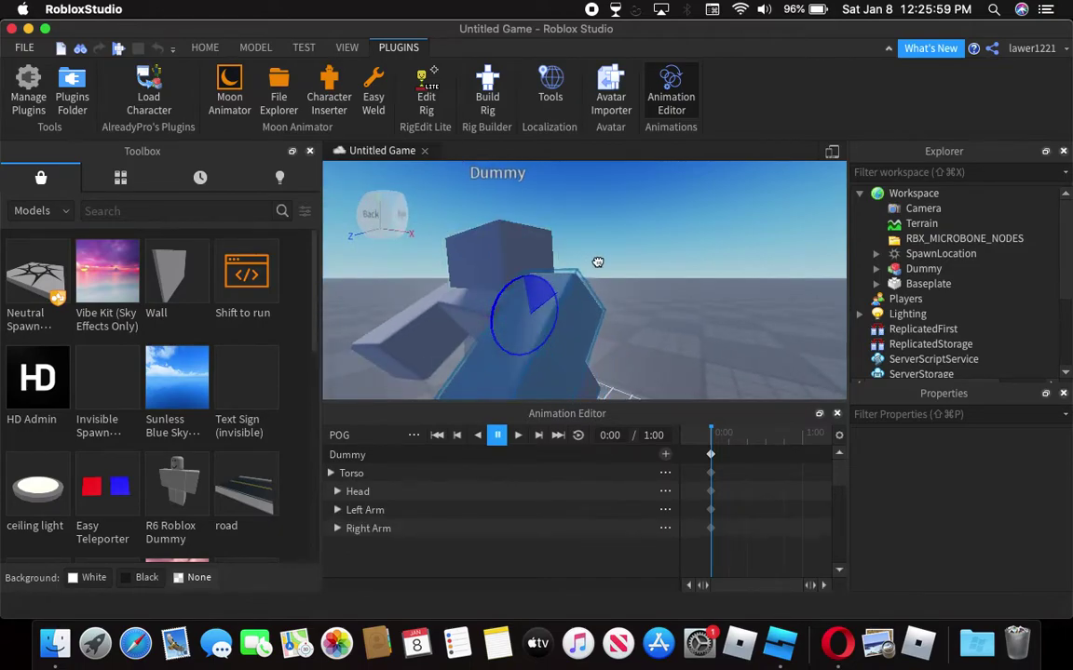
Rotate the dummy's right leg down and back beneath the body at 0:00
right_click_drag(619, 271, 619, 270)
right_click_drag(670, 328, 584, 286)
scroll(552, 385, "down", 3)
left_click(532, 342)
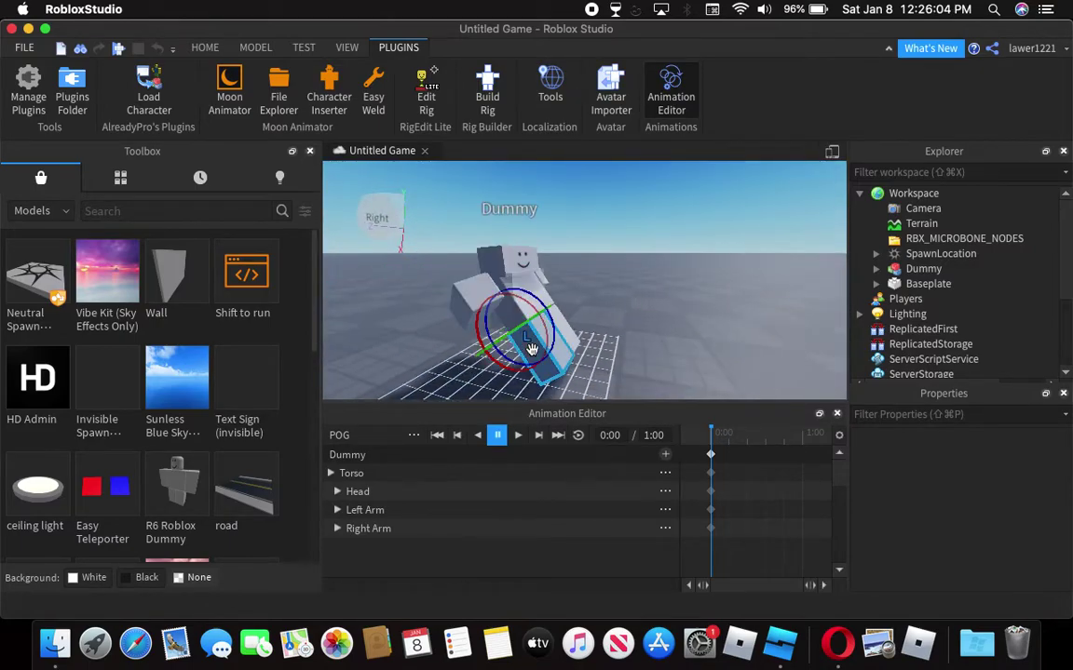
left_click_drag(528, 300, 601, 387)
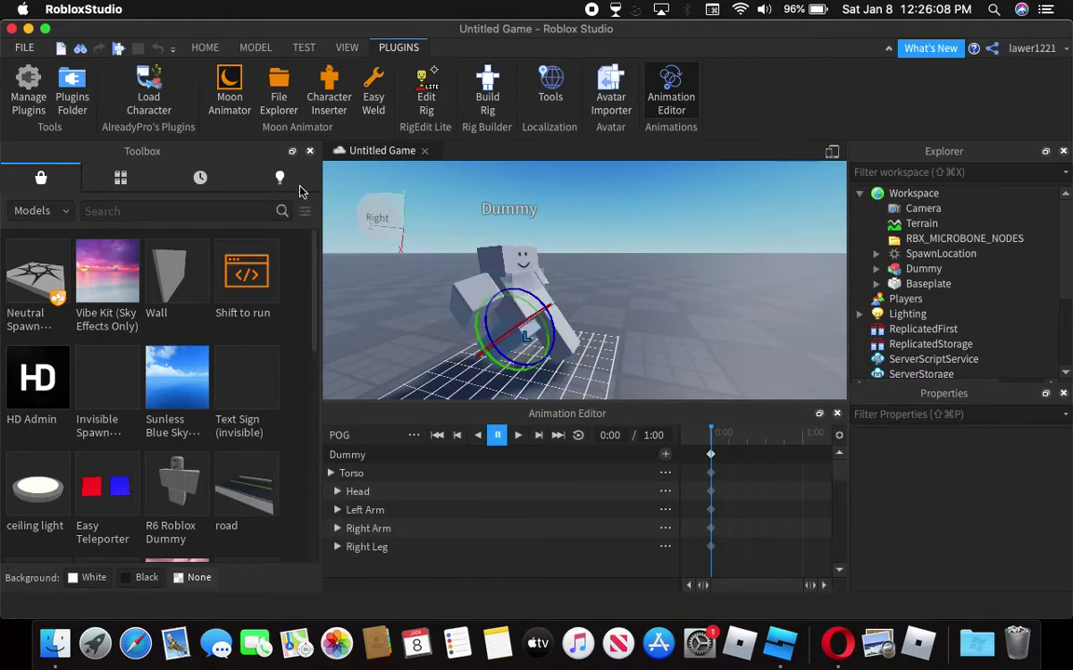
Close the Toolbox, Explorer and Properties panels to enlarge the animation workspace
left_click(309, 152)
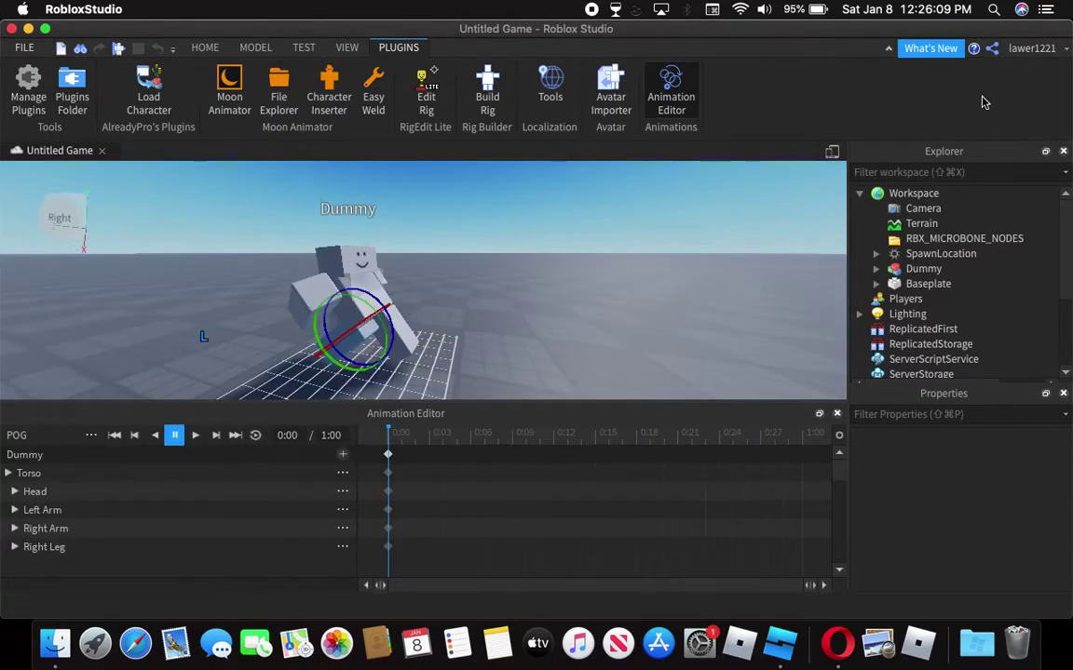
left_click(1062, 151)
left_click(1063, 150)
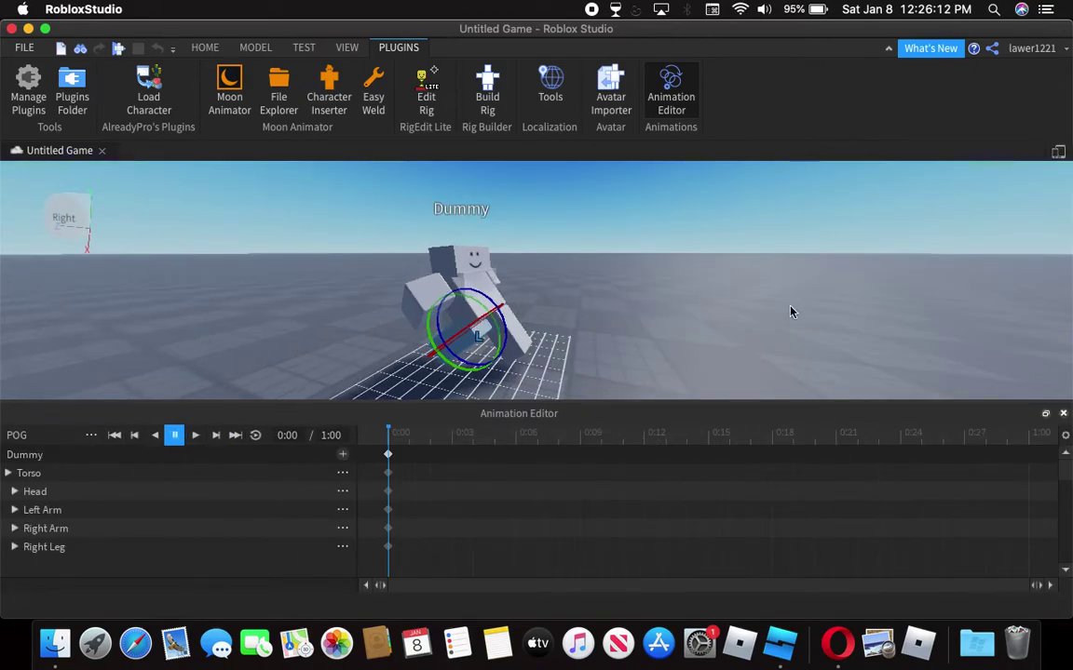
Rotate the dummy's left leg forward at 0:00 until it points roughly horizontally
scroll(792, 309, "up", 2)
scroll(729, 312, "up", 3)
right_click_drag(729, 313, 601, 339)
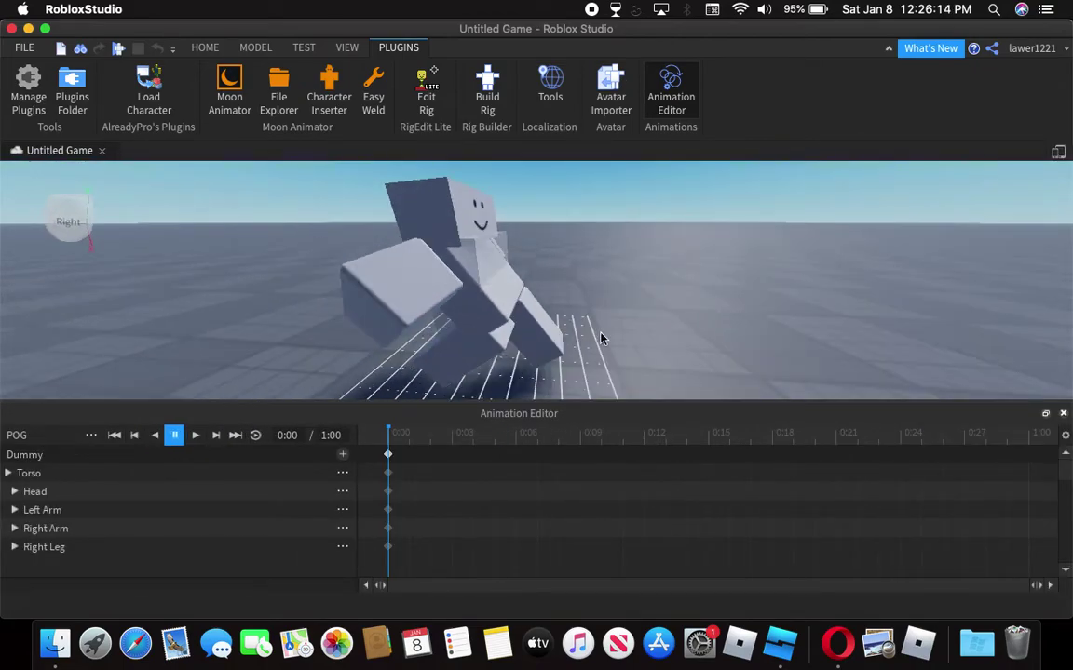
left_click(536, 331)
left_click_drag(553, 300, 532, 251)
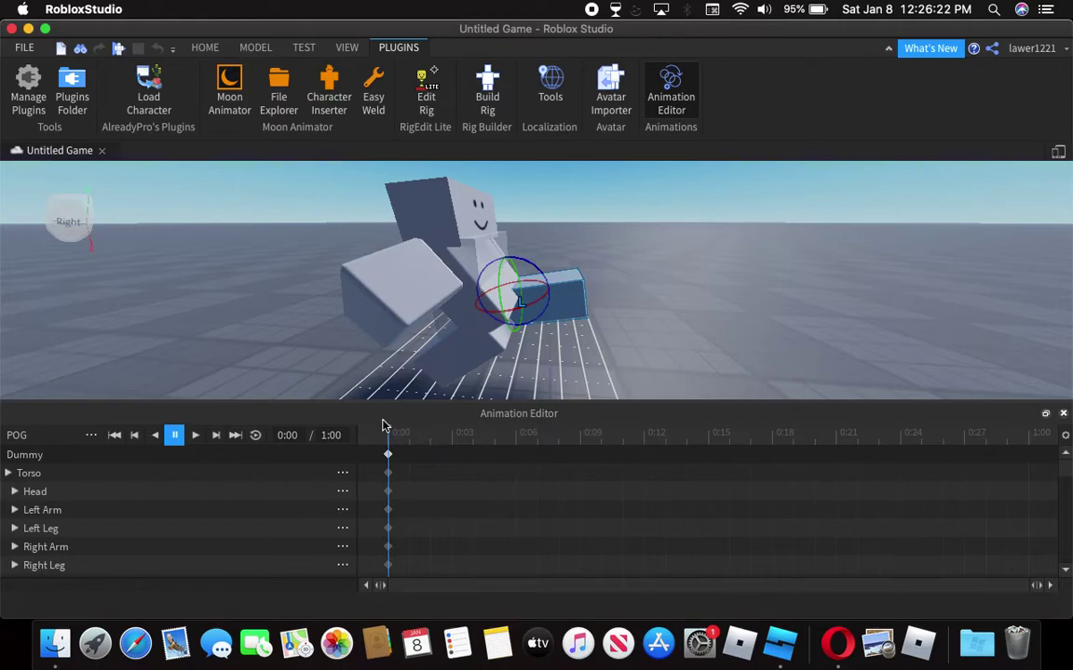
At 0:03, rotate the left leg up in front of the torso and swing the right leg forward
left_click_drag(391, 434, 452, 433)
left_click_drag(510, 257, 452, 256)
left_click(657, 251)
left_click(484, 326)
left_click_drag(507, 304, 423, 299)
right_click_drag(570, 277, 569, 275)
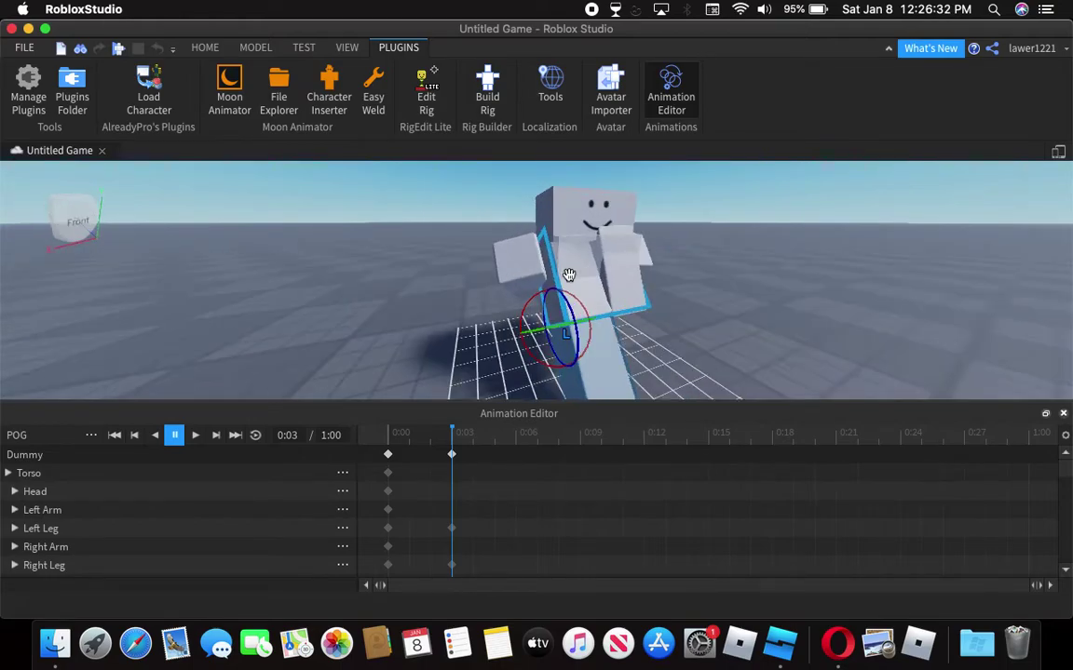
Paste the 0:00 pose keyframes at 0:01 and move the 0:03 leg keyframes to 0:04
left_click(388, 454)
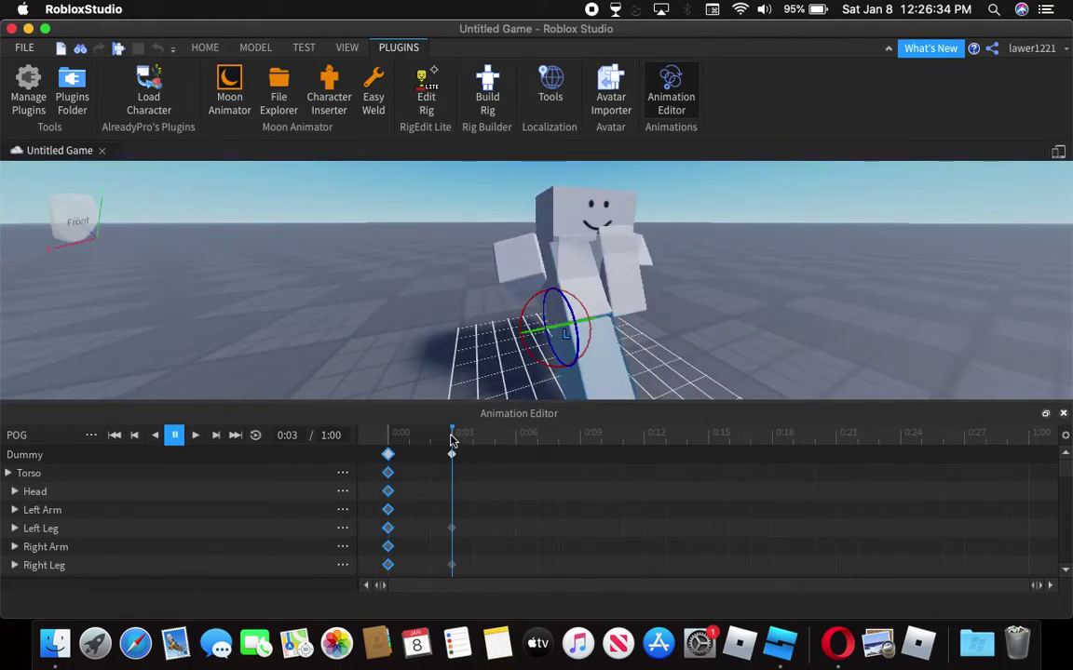
left_click_drag(433, 437, 402, 442)
key("super+v")
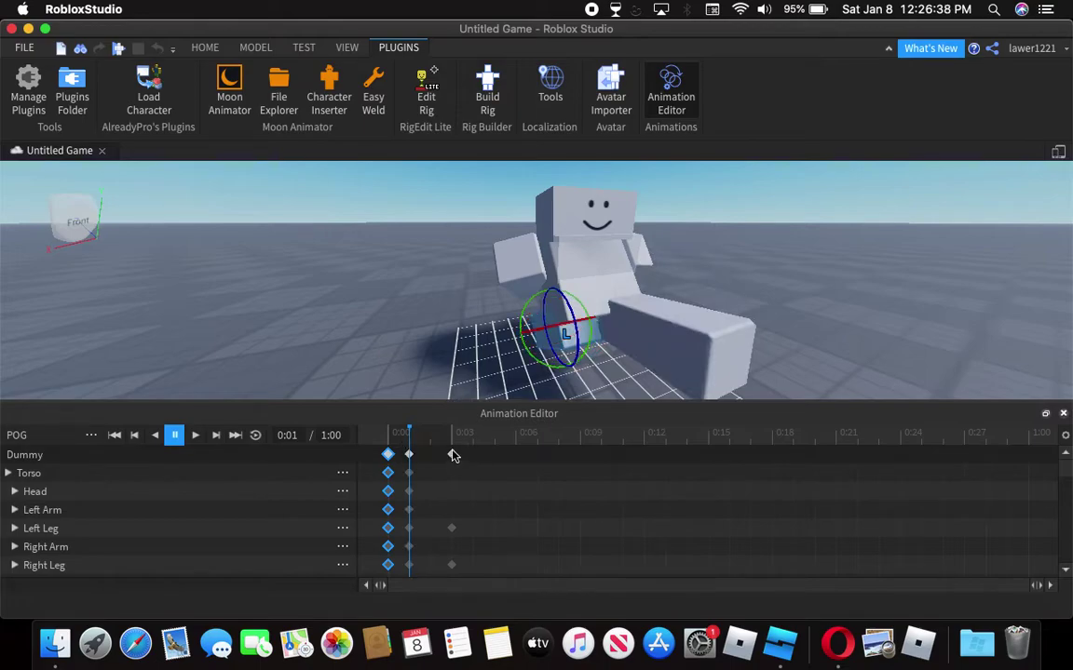
left_click_drag(453, 455, 470, 456)
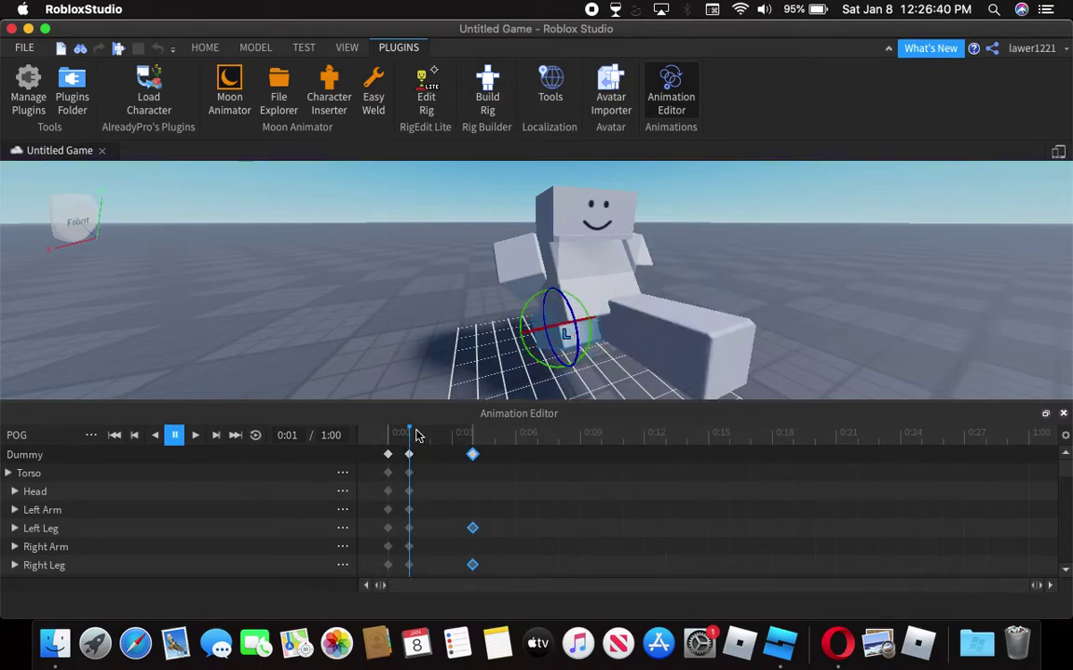
At 0:04, tilt the torso slightly toward the dummy's left and counter-rotate the head to keep it level
left_click_drag(416, 436, 476, 436)
right_click_drag(540, 280, 629, 299)
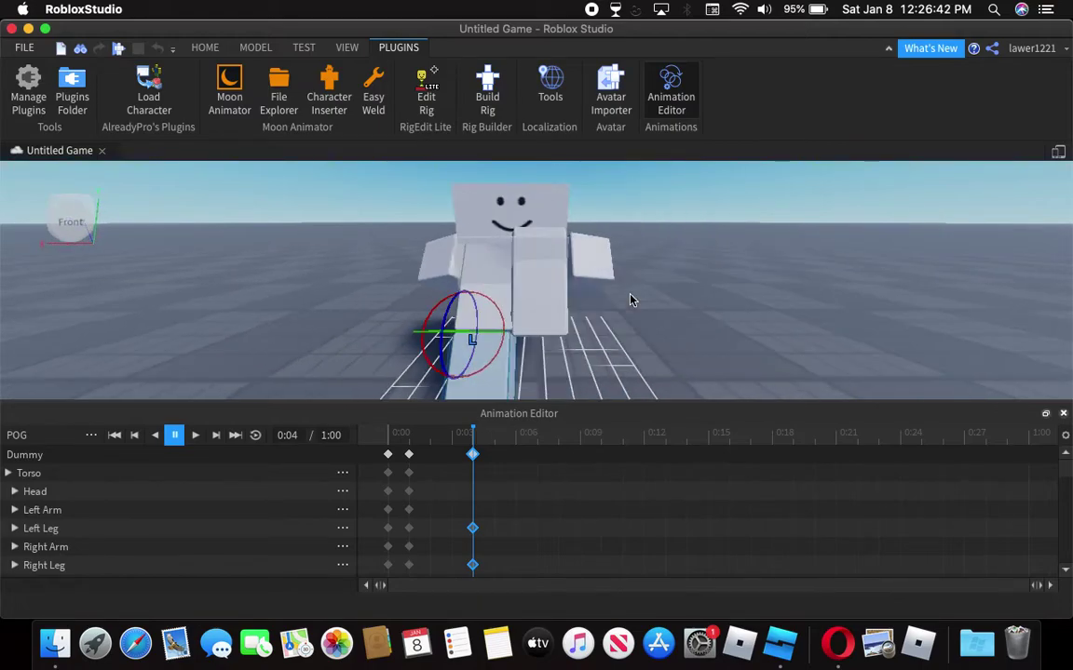
left_click(506, 280)
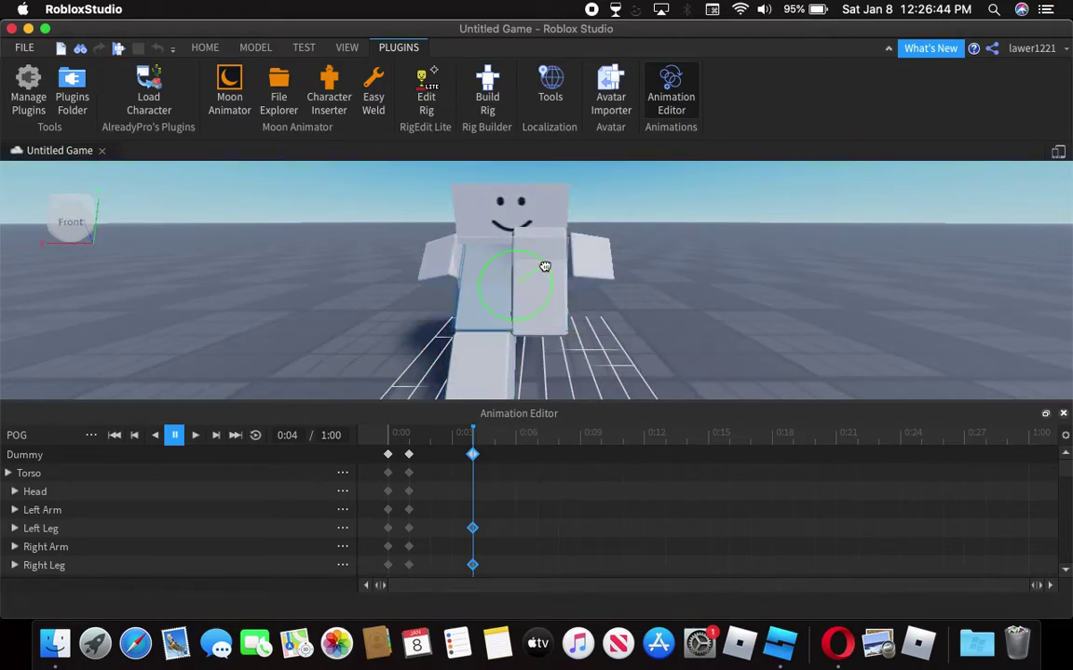
left_click(540, 217)
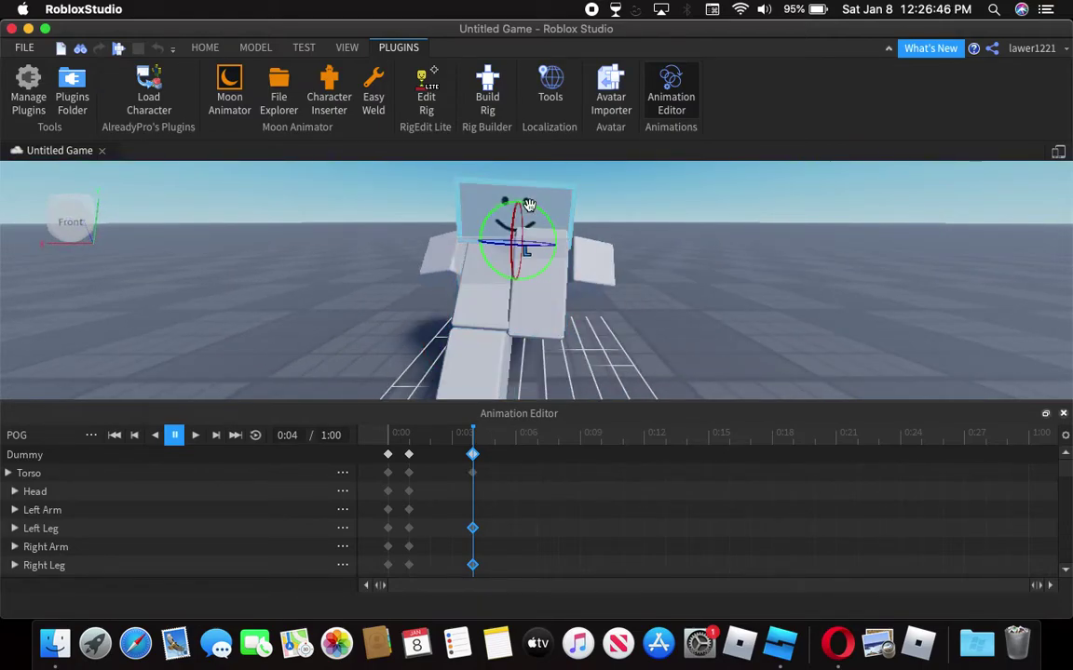
left_click_drag(541, 216, 540, 209)
left_click(558, 288)
right_click_drag(558, 288, 561, 291)
mouse_move(481, 439)
left_mouse_down()
mouse_move(407, 445)
mouse_move(478, 445)
left_mouse_up()
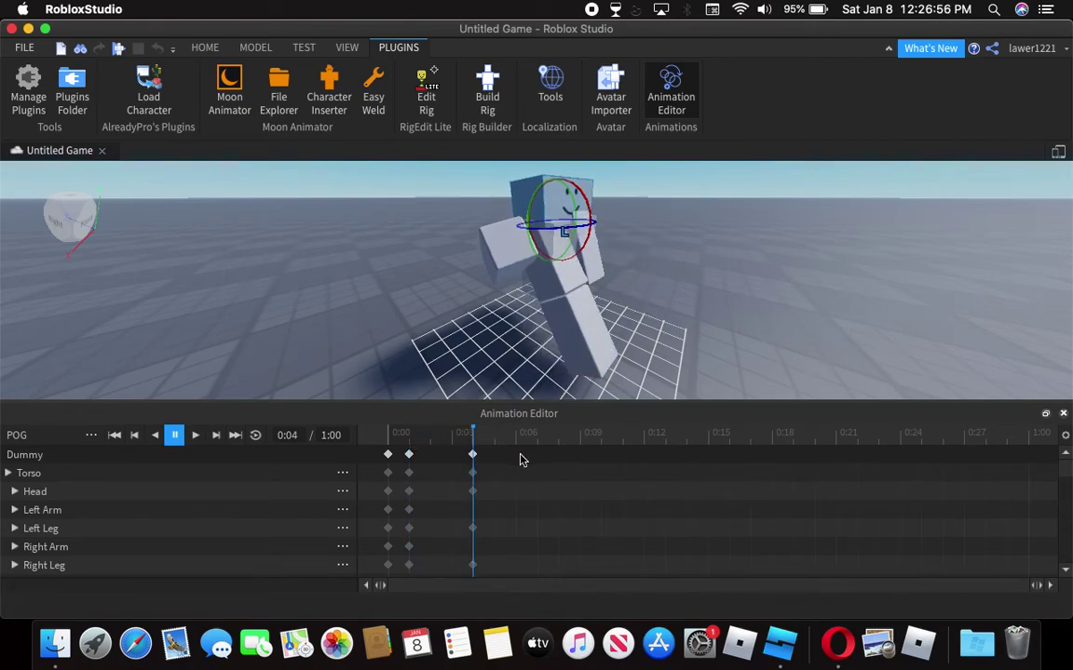
Duplicate the full 0:04 keyframe column at 0:05
left_click(473, 454)
left_click_drag(475, 438, 494, 438)
key("ctrl+v")
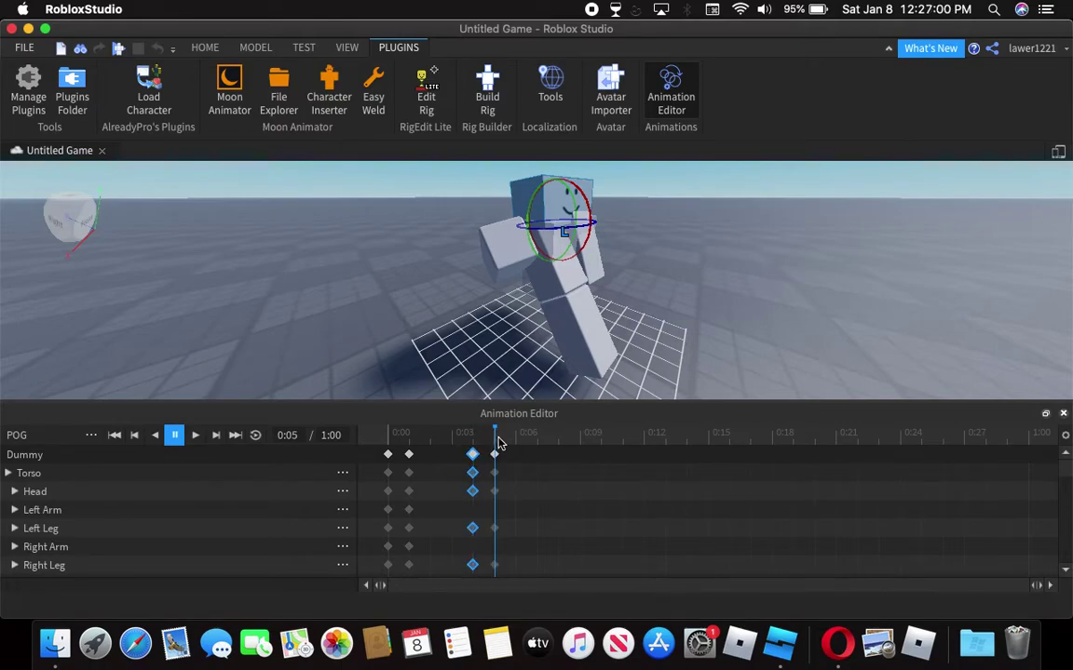
Rotate the dummy's head slightly at 0:08
left_click(535, 437)
left_click(554, 438)
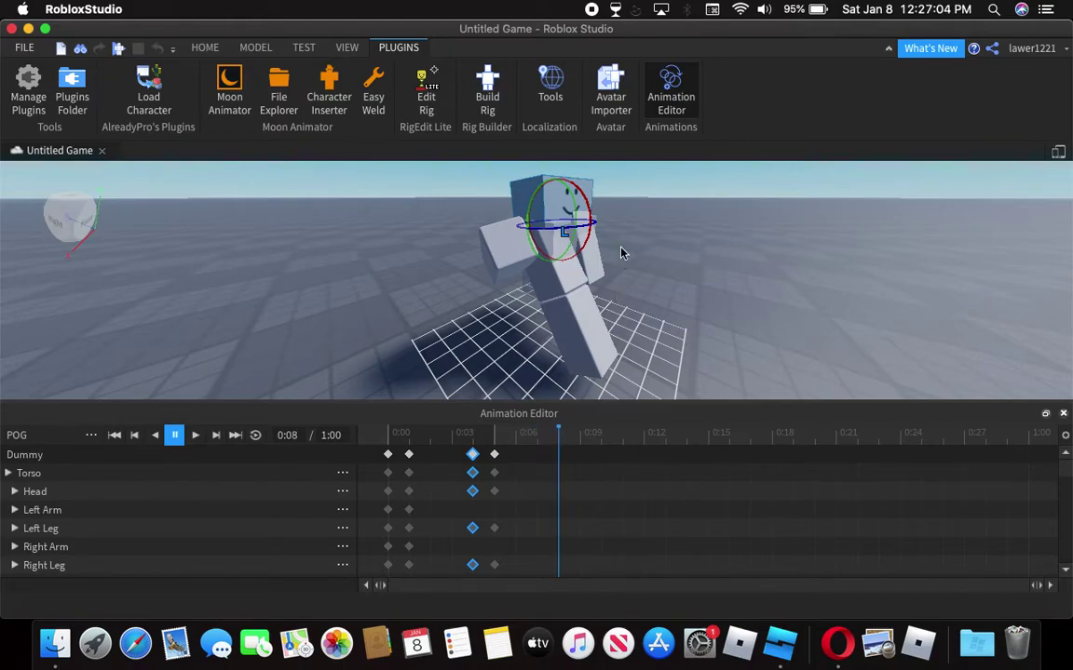
left_click_drag(588, 219, 581, 196)
right_click_drag(664, 213, 629, 252)
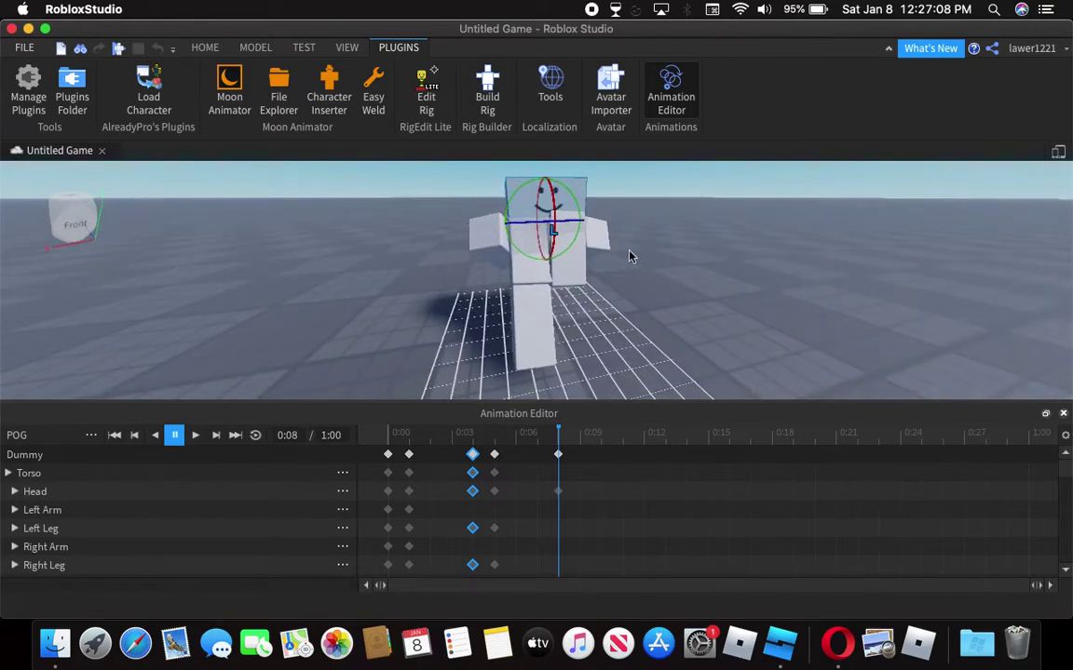
Back at 0:00, tilt the torso toward the dummy's right and counter-rotate the head to level it
left_click_drag(556, 435, 391, 477)
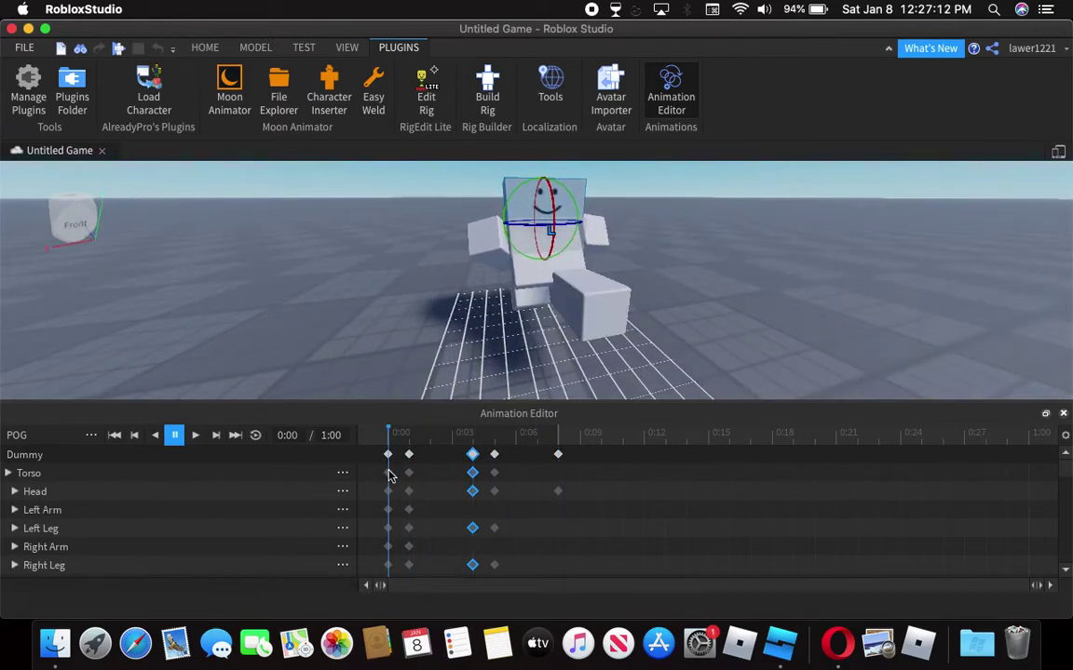
left_click(521, 256)
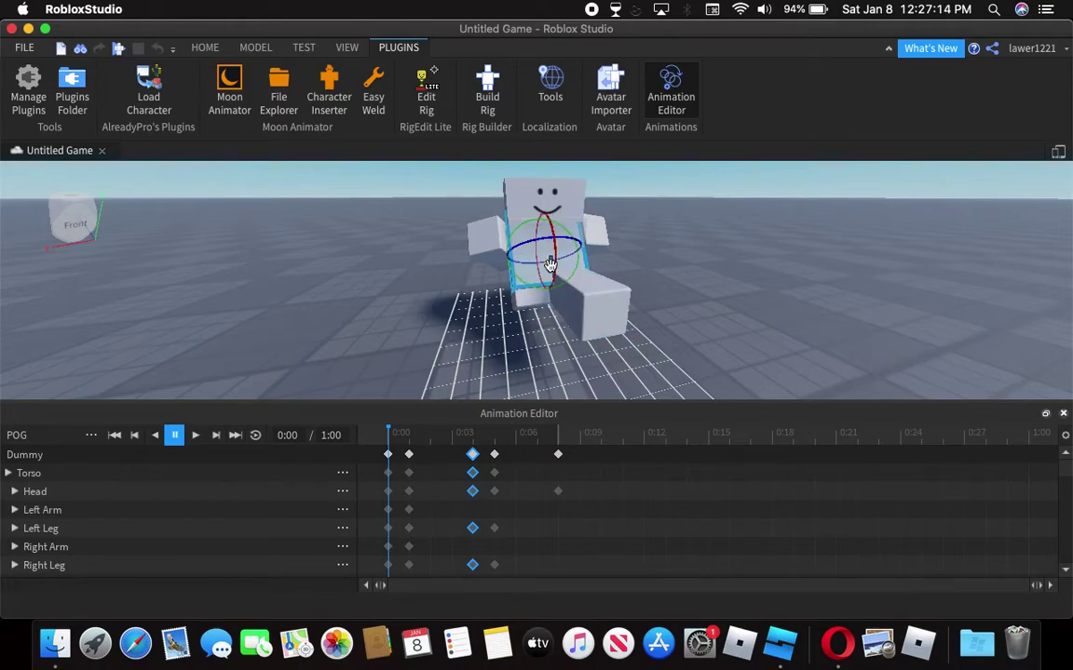
left_click_drag(518, 232, 506, 231)
left_click(524, 206)
right_click_drag(603, 204, 603, 204)
left_click_drag(525, 198, 533, 198)
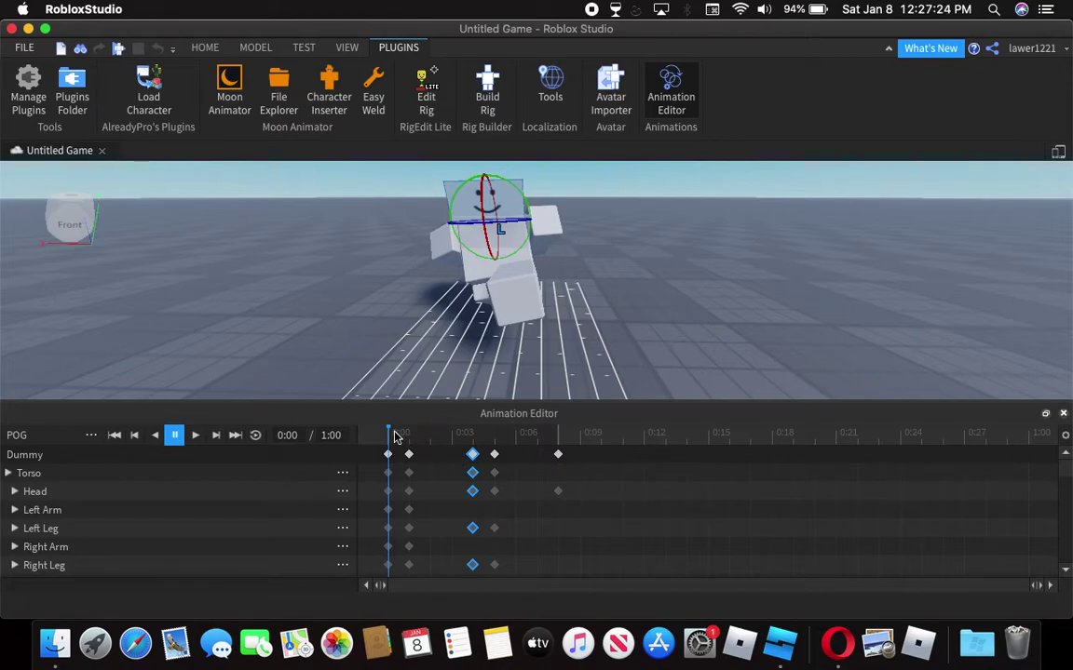
Repeat the sideways torso tilt and head correction on the pose at 0:01
left_click_drag(389, 438, 409, 437)
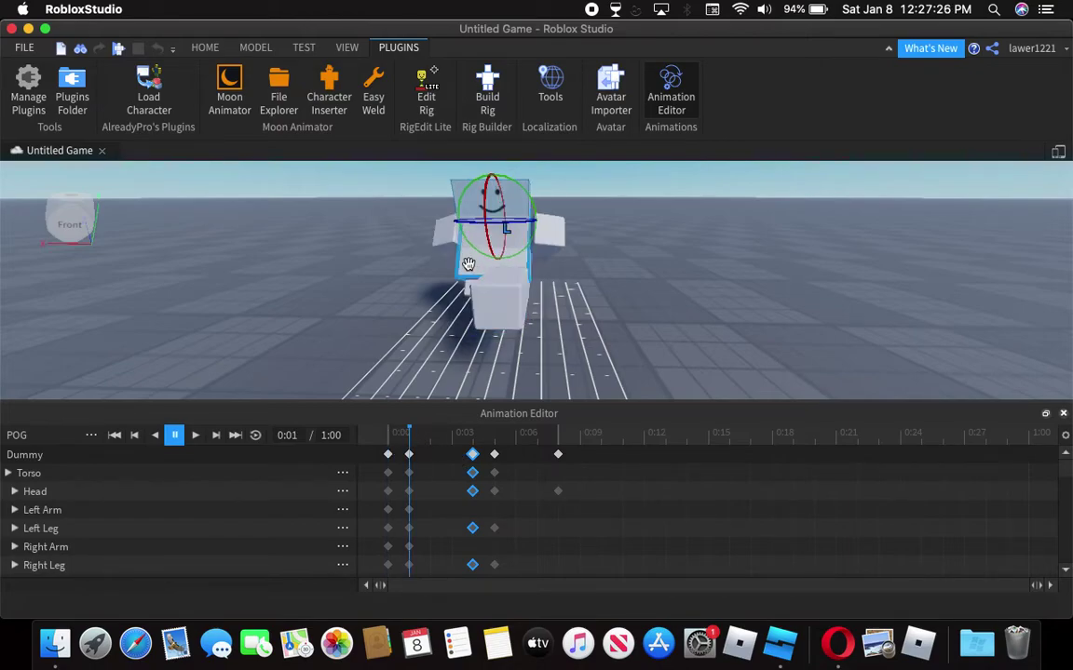
left_click(500, 249)
left_click_drag(500, 250, 536, 212)
left_click(506, 204)
Increase the torso's lean toward the dummy's left at 0:04 and straighten the head against it
left_click_drag(408, 435, 474, 449)
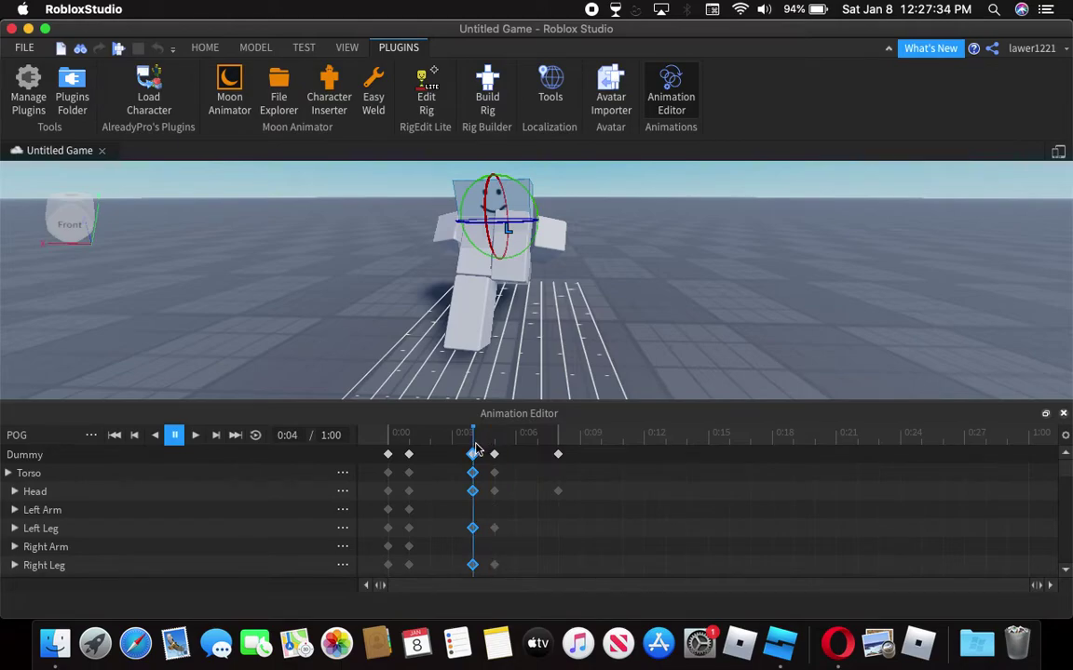
left_click(471, 256)
left_click_drag(533, 239, 538, 243)
left_click(523, 196)
left_click_drag(538, 202, 536, 193)
Lean the torso further toward the dummy's left at 0:05 and counter-rotate the head
left_click(497, 462)
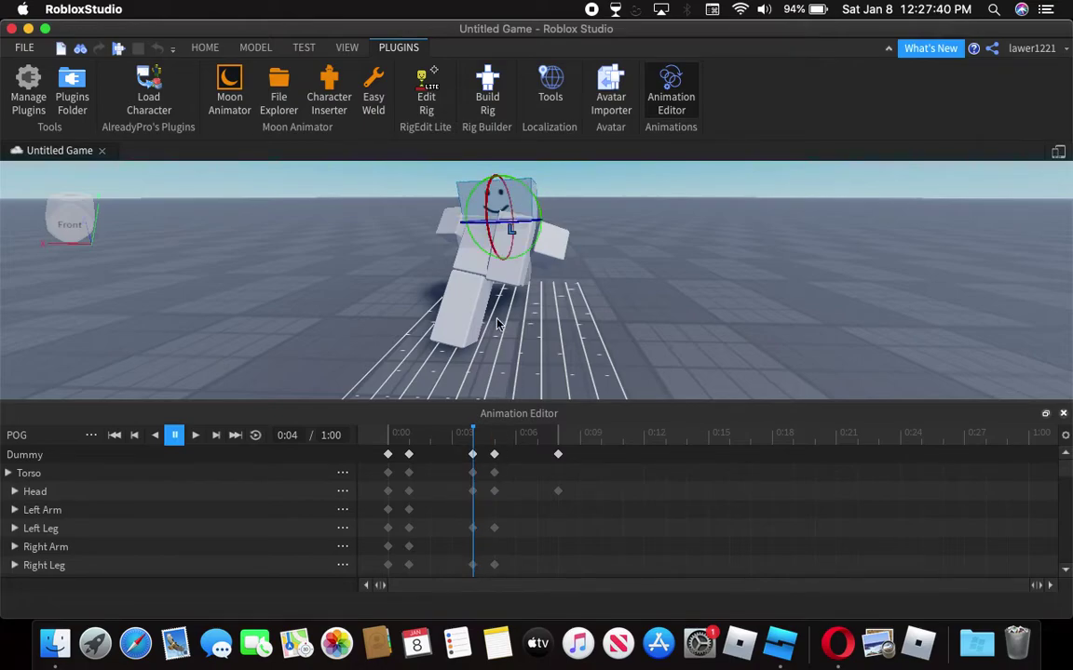
left_click(495, 455)
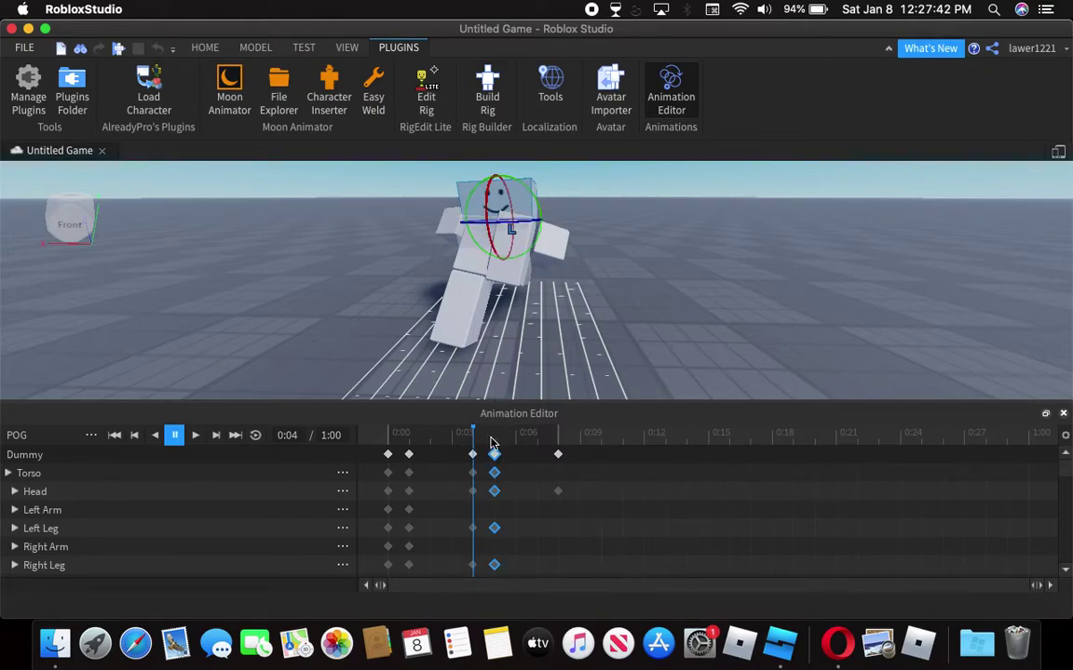
left_click_drag(475, 442, 485, 444)
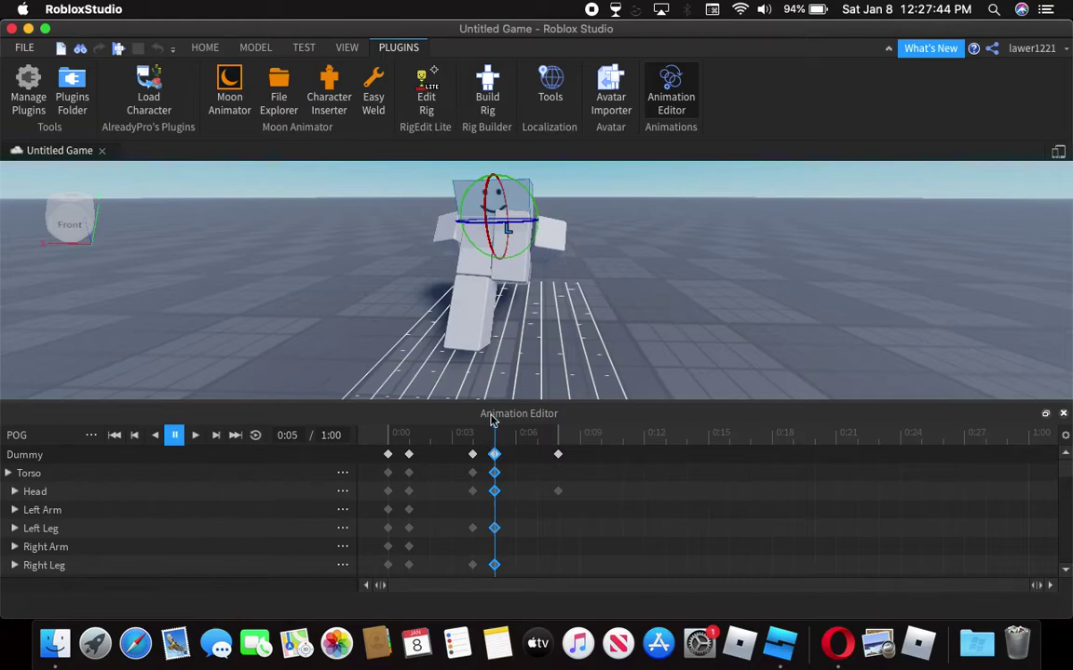
left_click(493, 247)
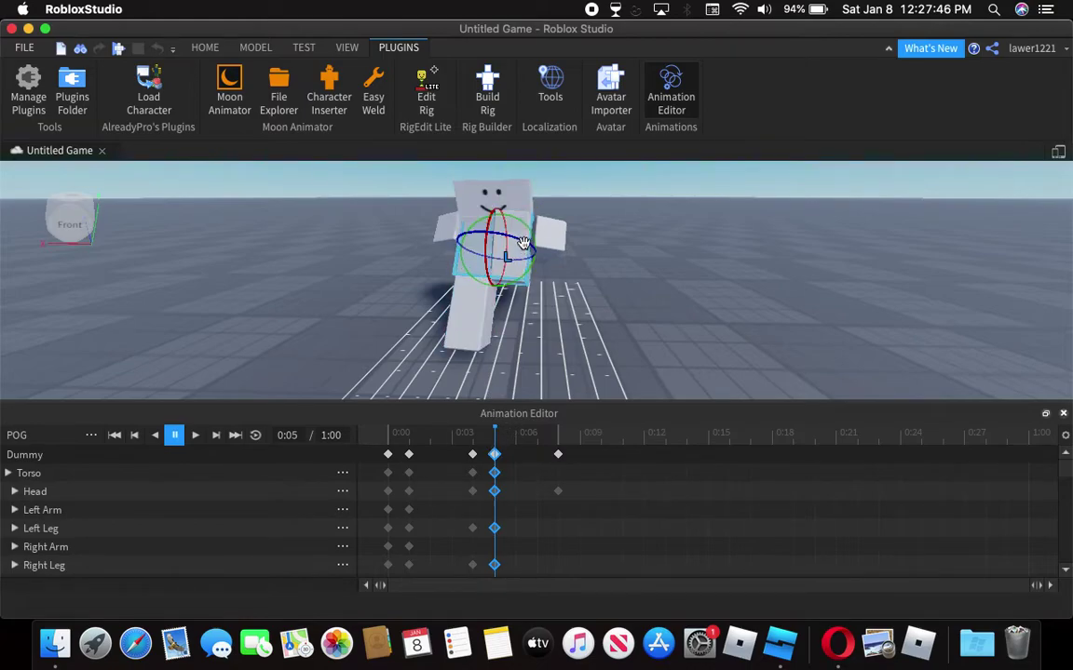
left_click(522, 200)
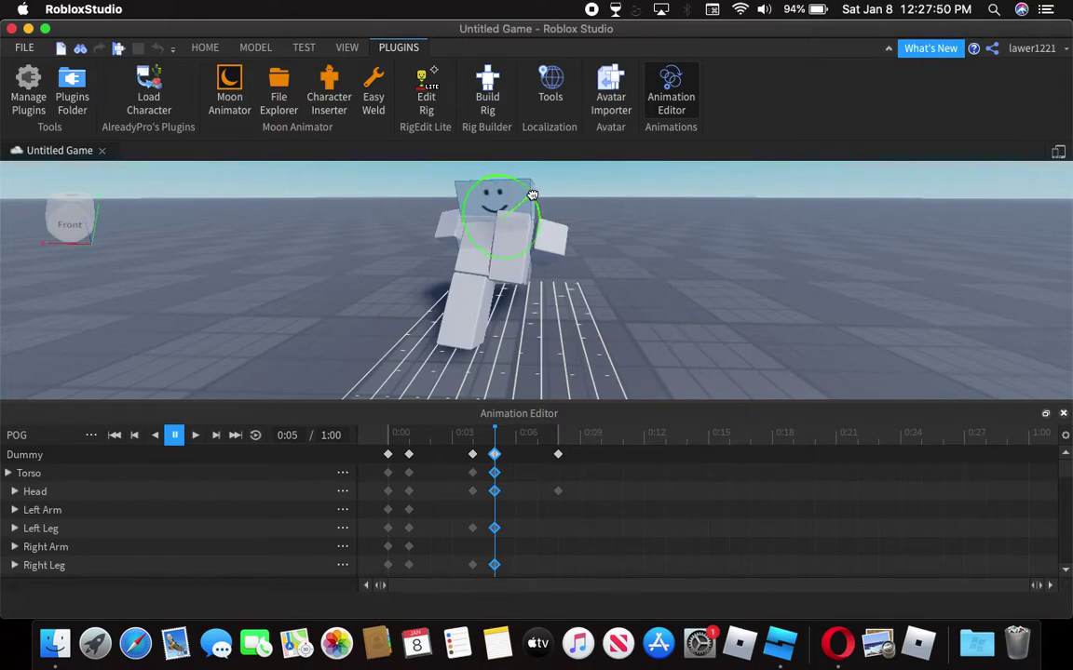
right_click(620, 251)
left_click(572, 280)
key("a")
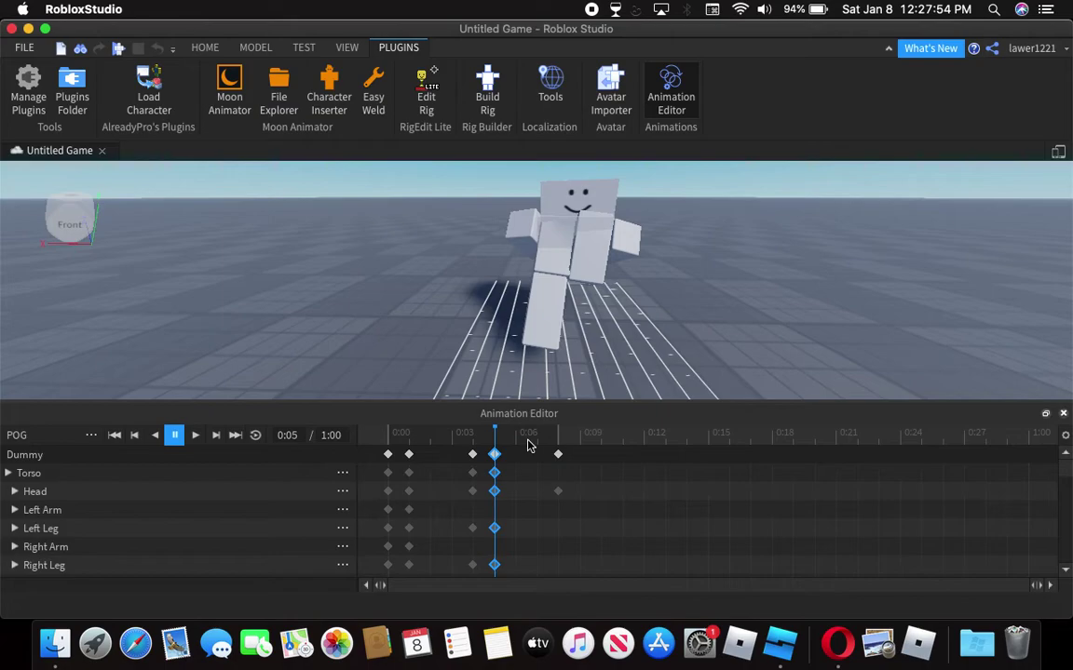
Delete the head keyframe at 0:08
left_click(562, 433)
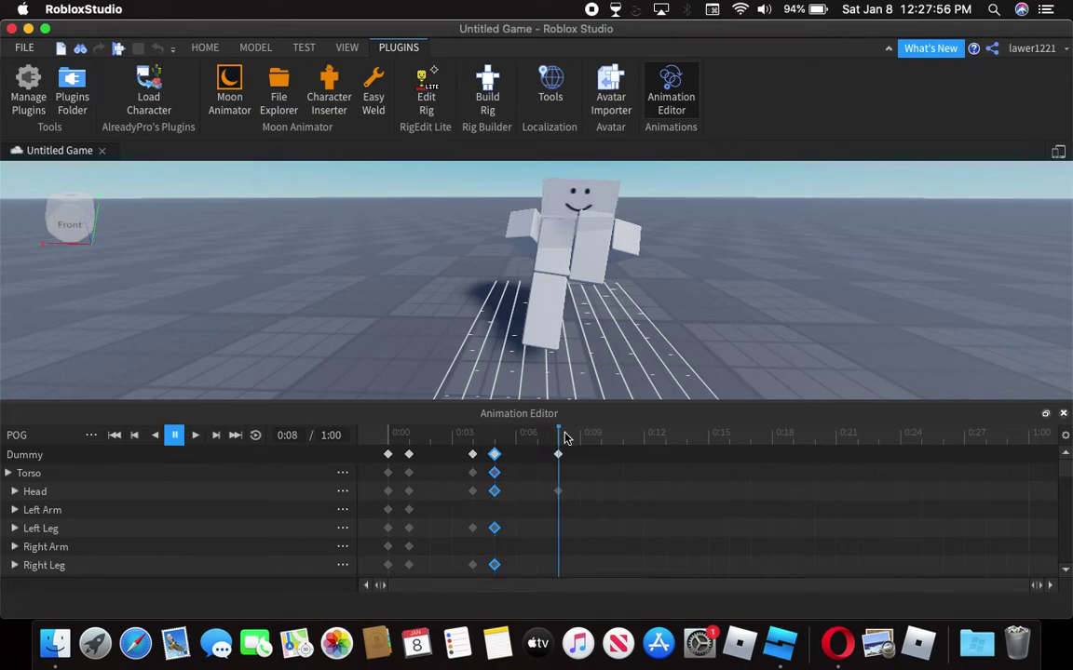
left_click(559, 455)
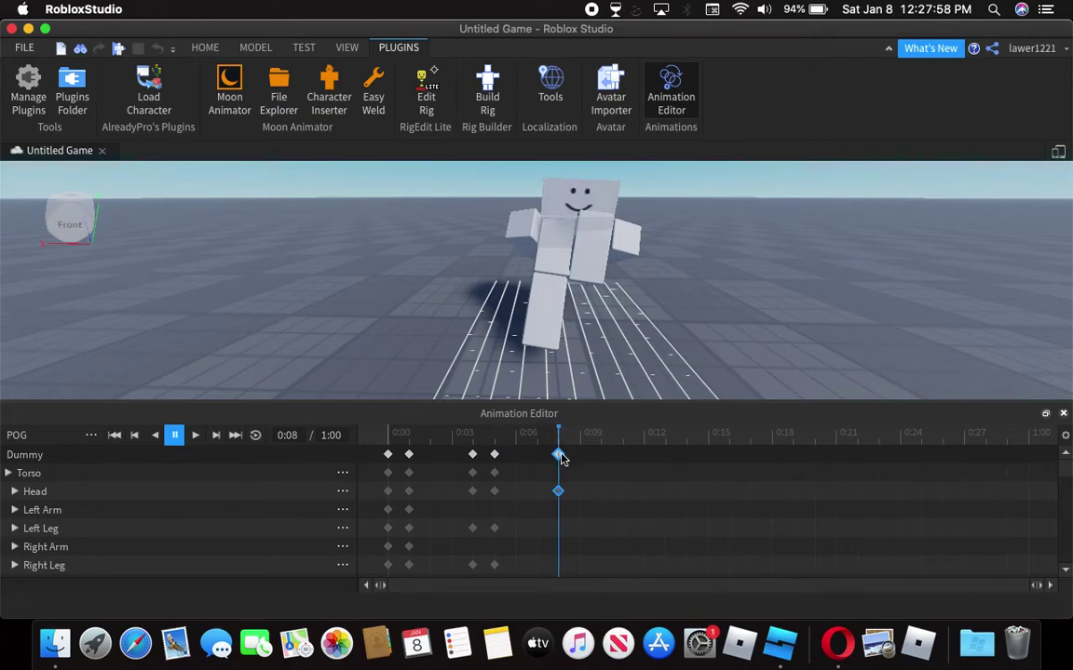
key("Delete")
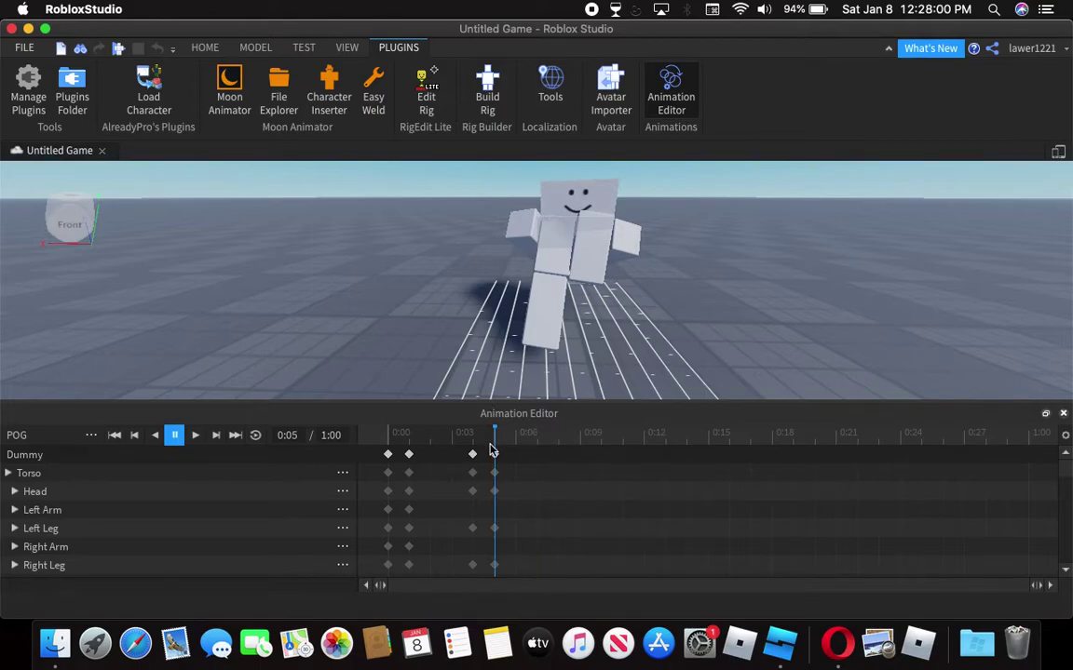
At 0:08, tilt the torso toward the dummy's right and rotate the head back level
left_click(561, 437)
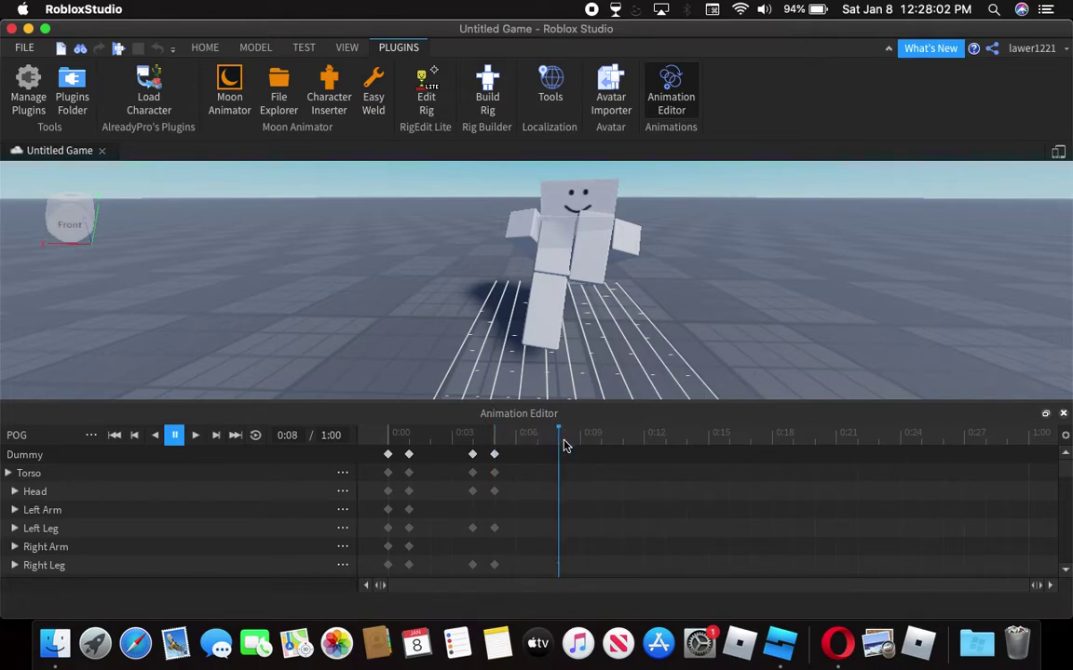
left_click(556, 249)
left_click_drag(591, 221, 587, 218)
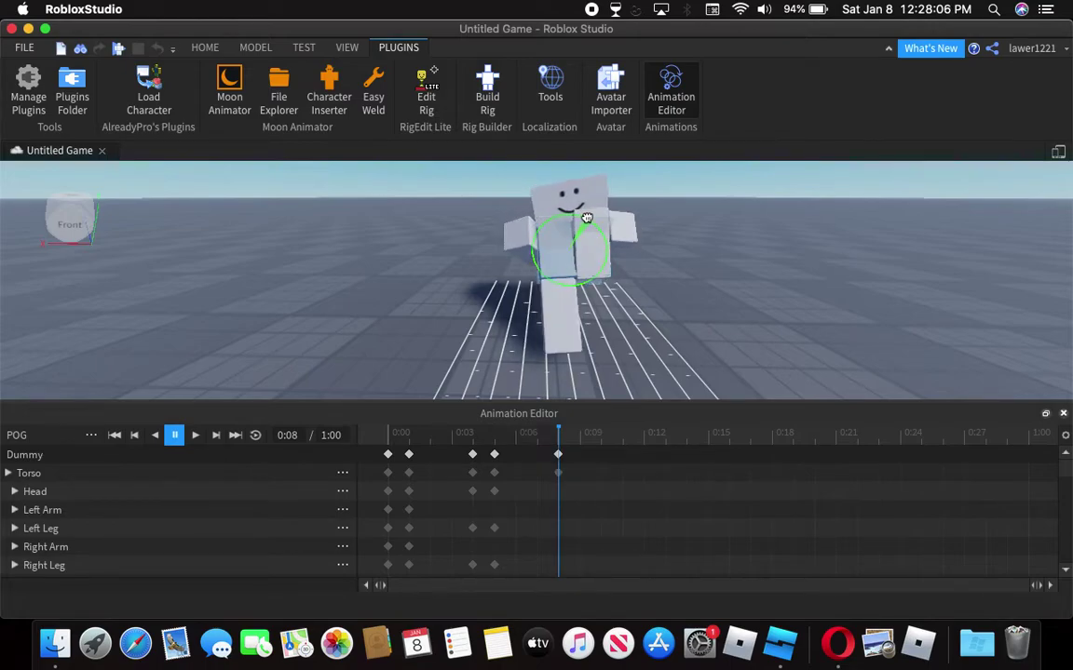
left_click(590, 200)
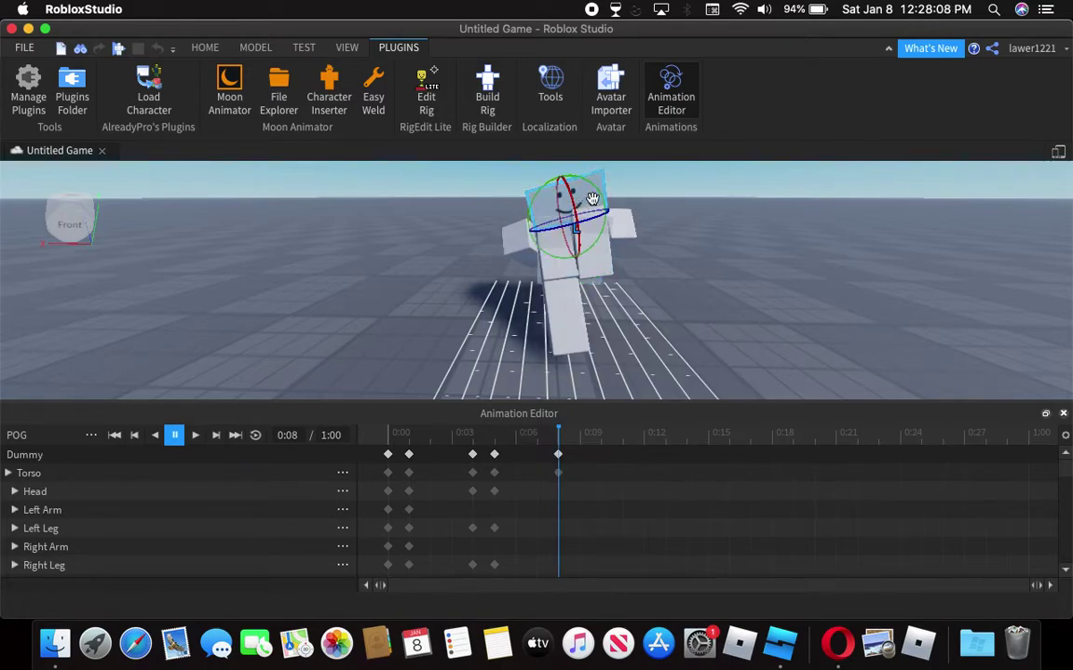
Swing the dummy's right leg forward at 0:08 until it points roughly horizontally
left_click(571, 298)
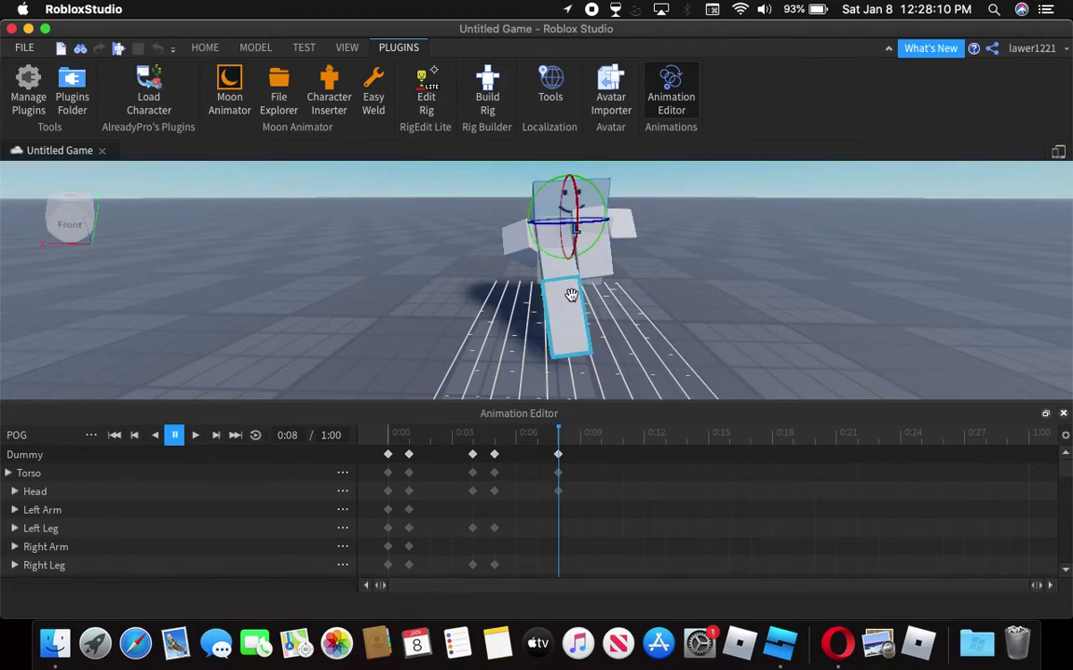
right_click_drag(571, 296, 572, 297)
left_click_drag(594, 283, 577, 251)
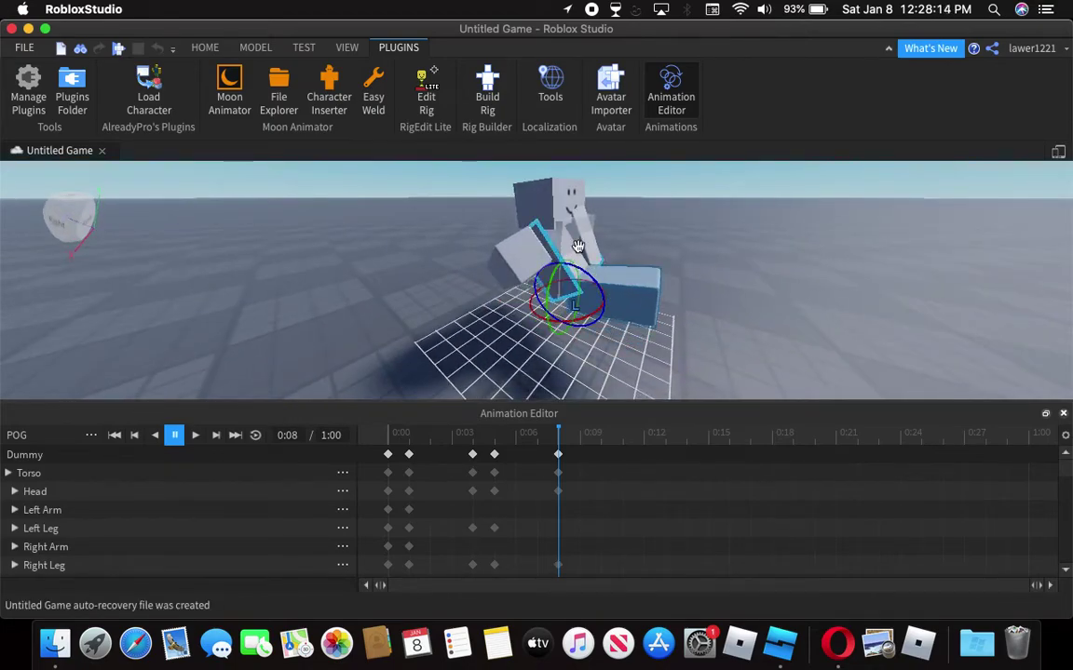
left_click(583, 240)
left_click(606, 223)
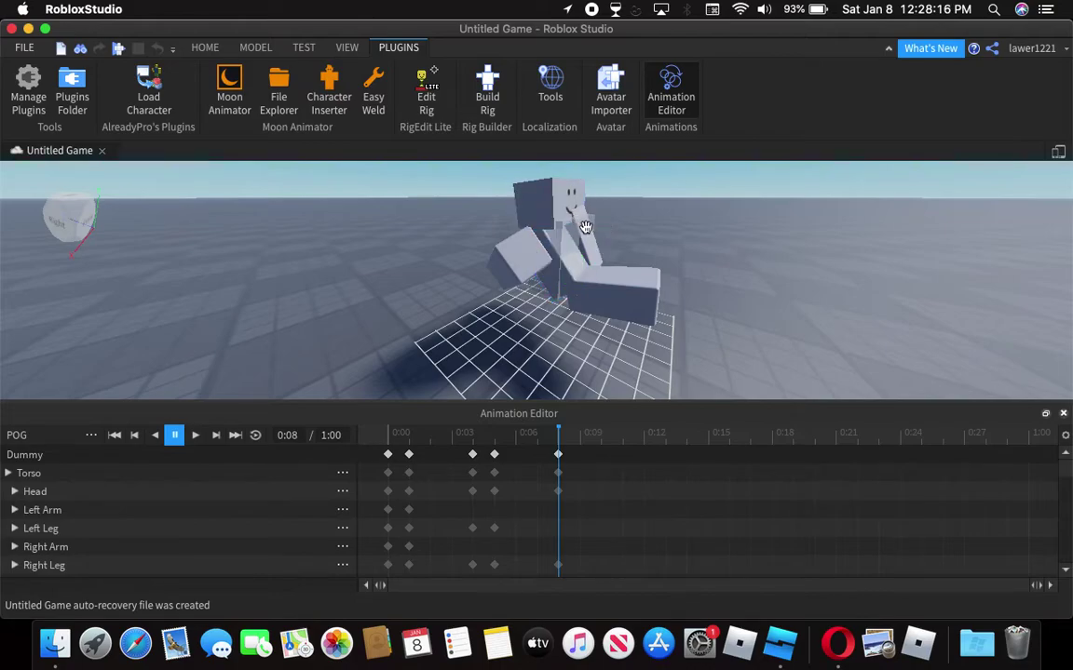
Swing the dummy's left leg backward behind the body at 0:08
right_click_drag(612, 266, 613, 264)
scroll(498, 189, "up", 5)
scroll(521, 213, "down", 4)
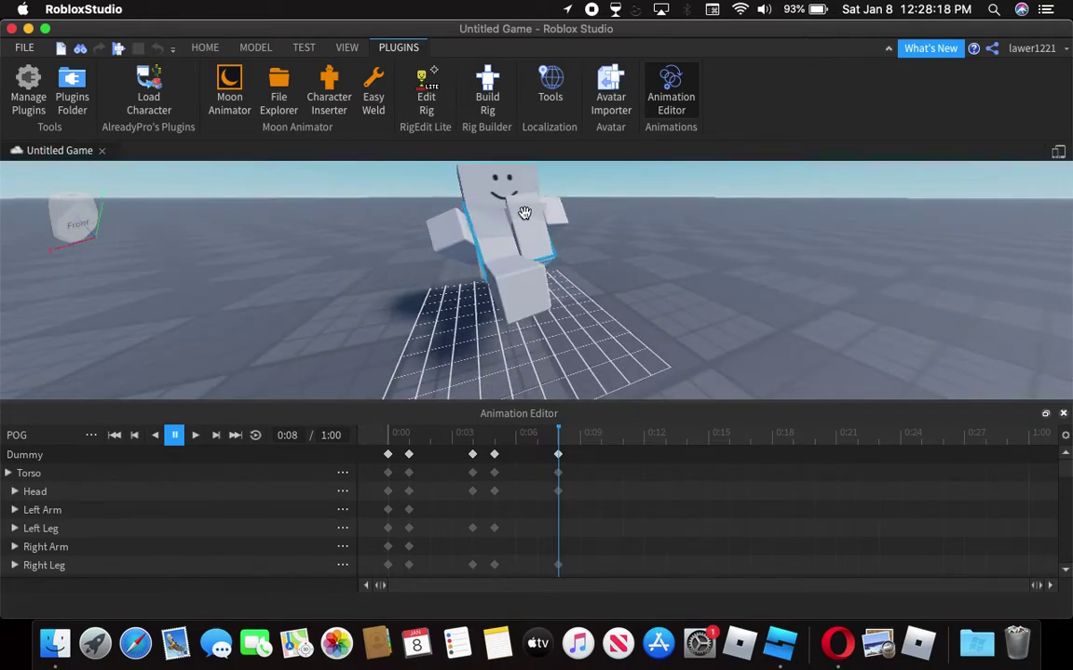
key("d")
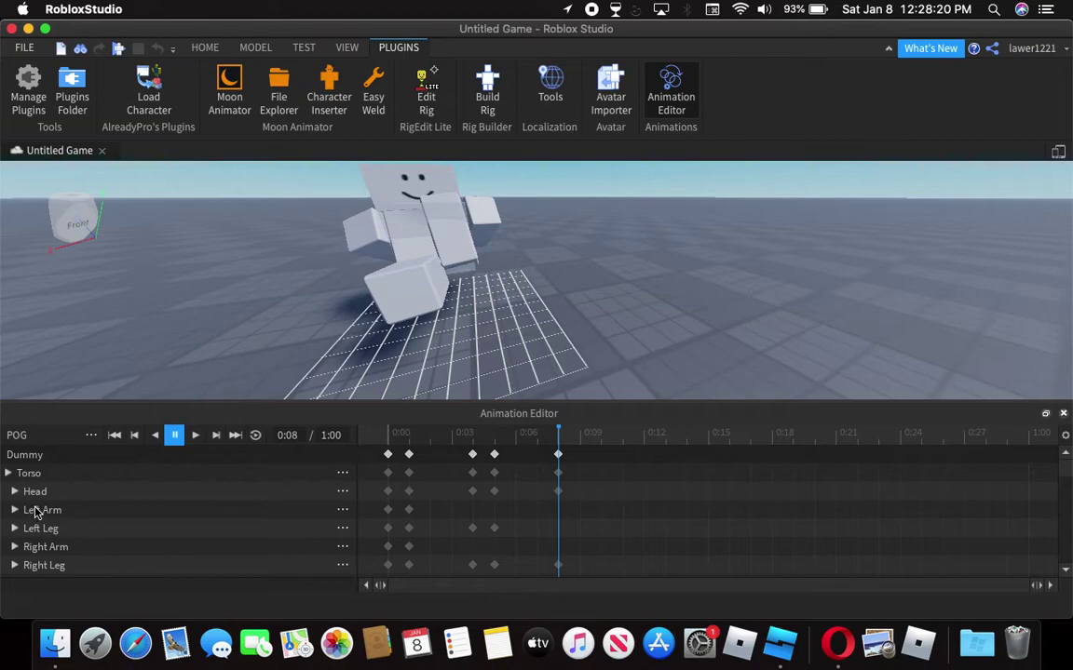
left_click(37, 528)
right_click_drag(575, 376, 620, 268)
left_click_drag(610, 294, 602, 374)
Copy the 0:08 pose keyframes and paste them at 0:09
left_click_drag(559, 445, 555, 470)
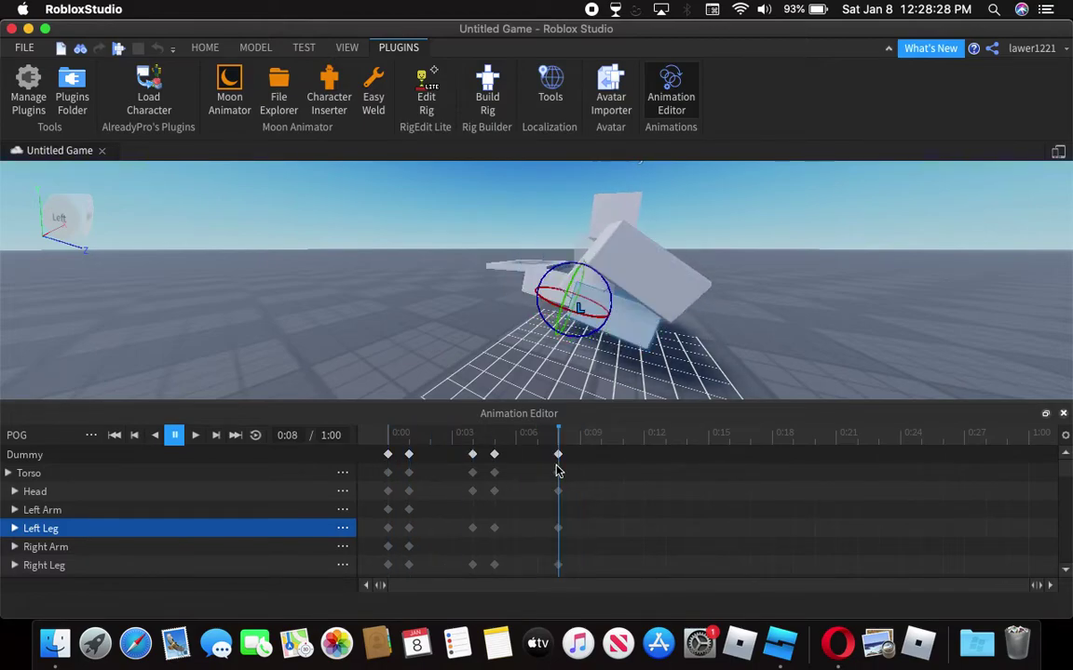
left_click(558, 456)
left_click_drag(560, 437, 583, 438)
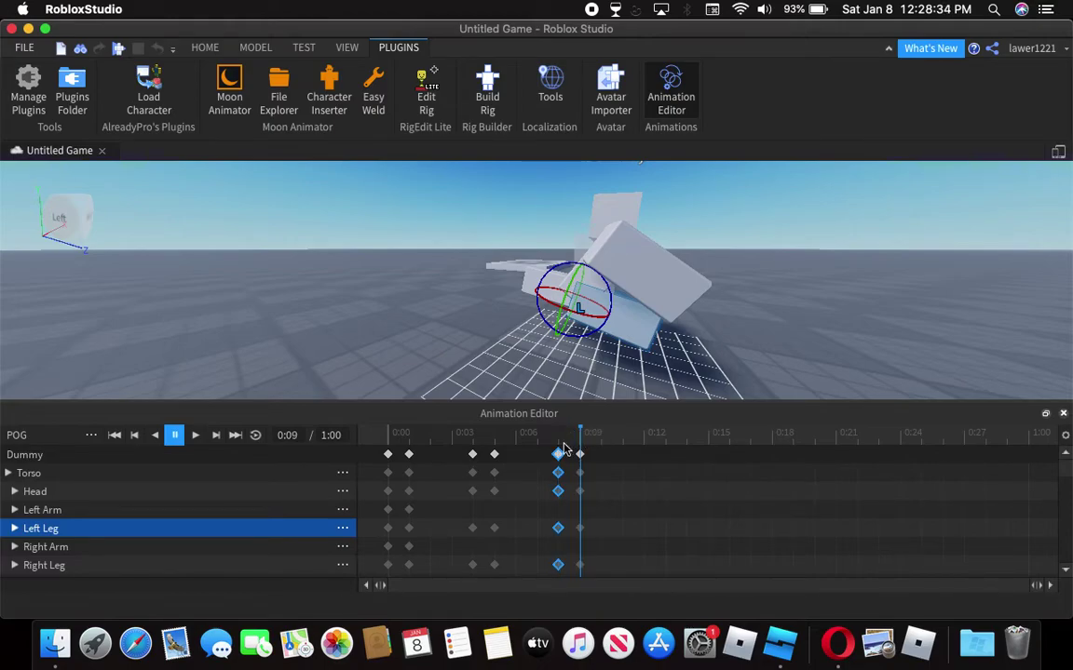
At 0:12, rotate the left leg from behind the body to point down and slightly forward
mouse_move(577, 440)
left_mouse_down()
mouse_move(450, 445)
mouse_move(350, 474)
mouse_move(644, 451)
left_mouse_up()
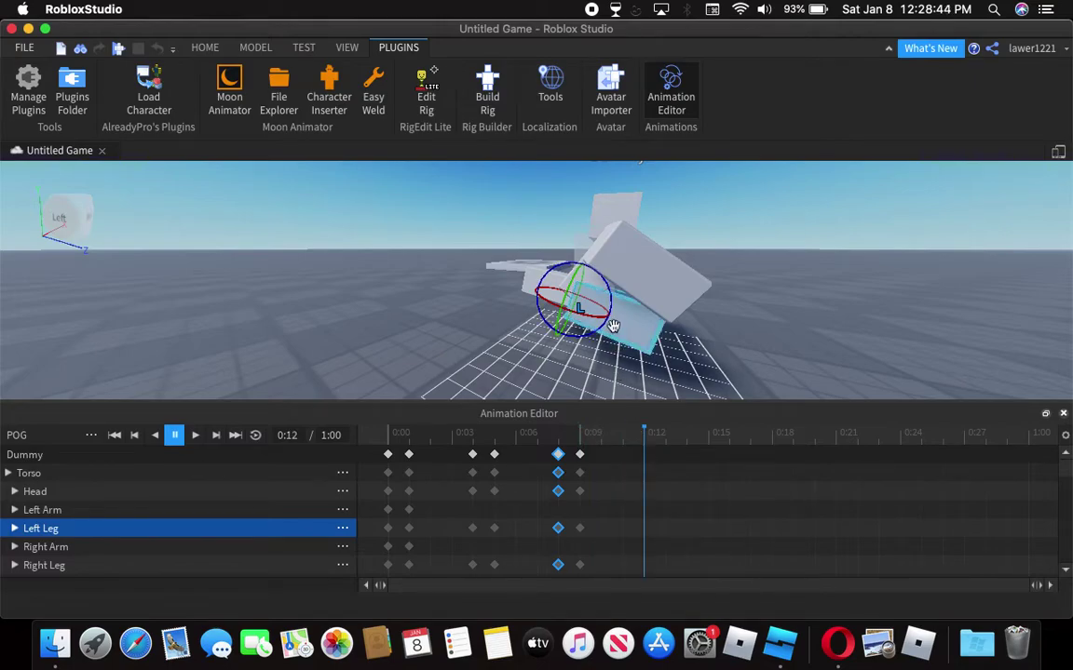
left_click_drag(607, 292, 574, 373)
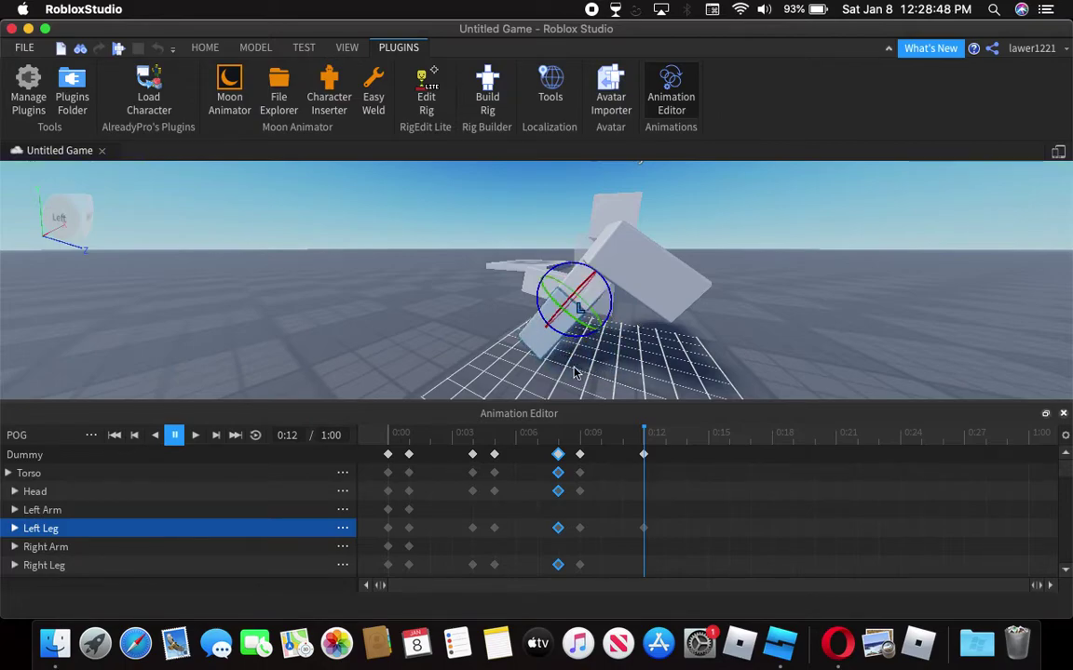
scroll(622, 366, "up", 5)
right_click_drag(622, 366, 597, 335)
scroll(596, 335, "down", 4)
left_click(517, 305)
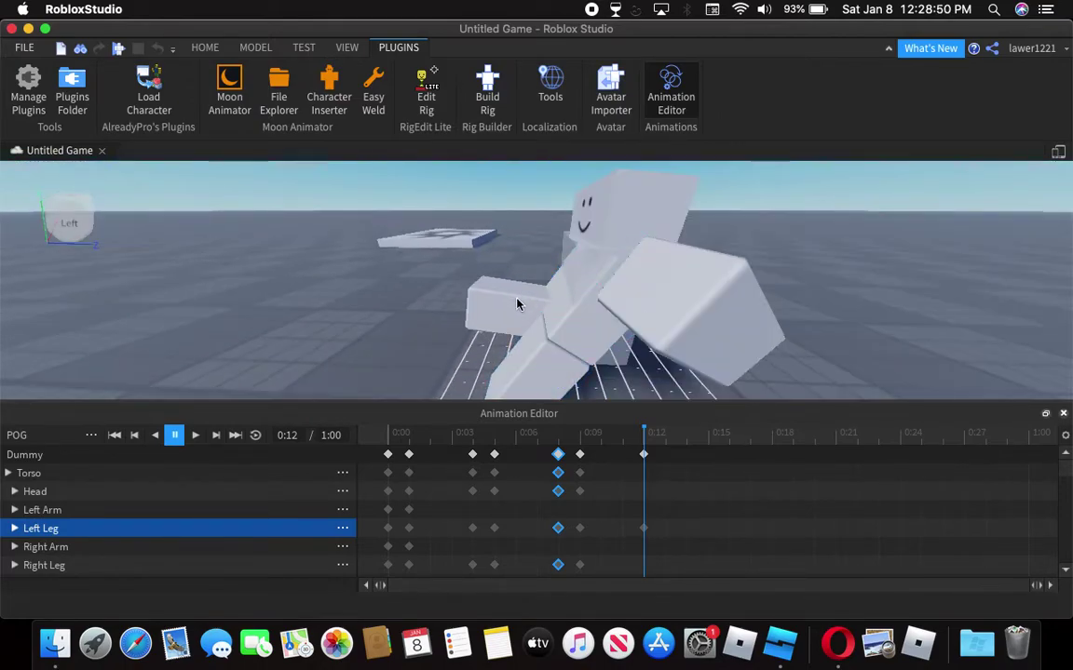
right_click_drag(594, 290, 597, 296)
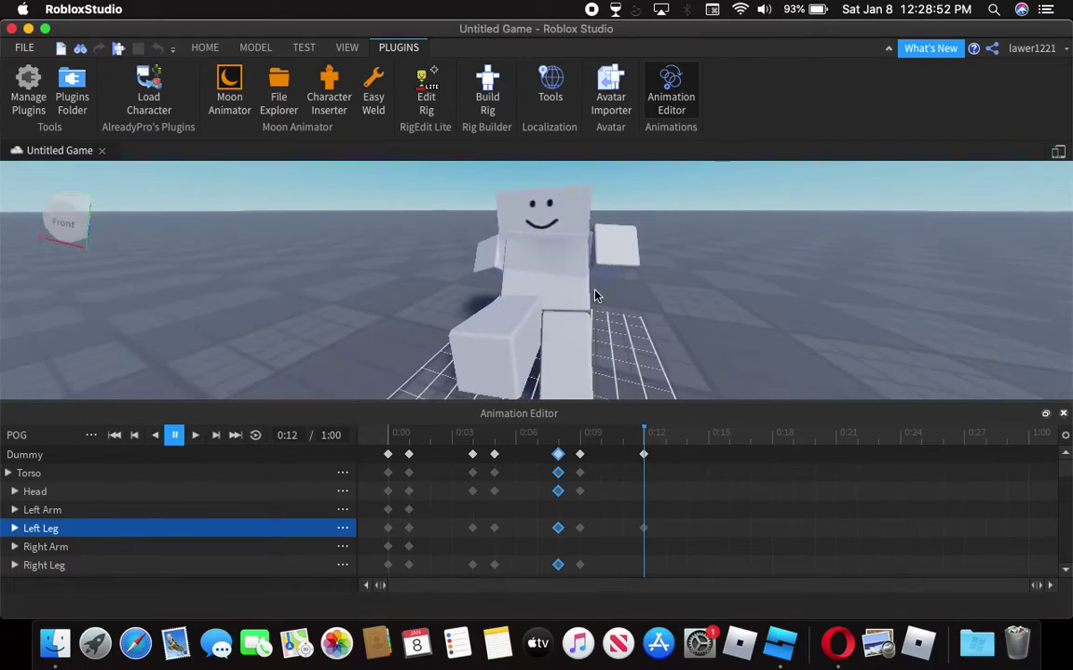
At 0:08, tilt the dummy's torso sideways so the hips swing towards its left, and keep the head level
left_click_drag(644, 435, 610, 452)
left_click(601, 463)
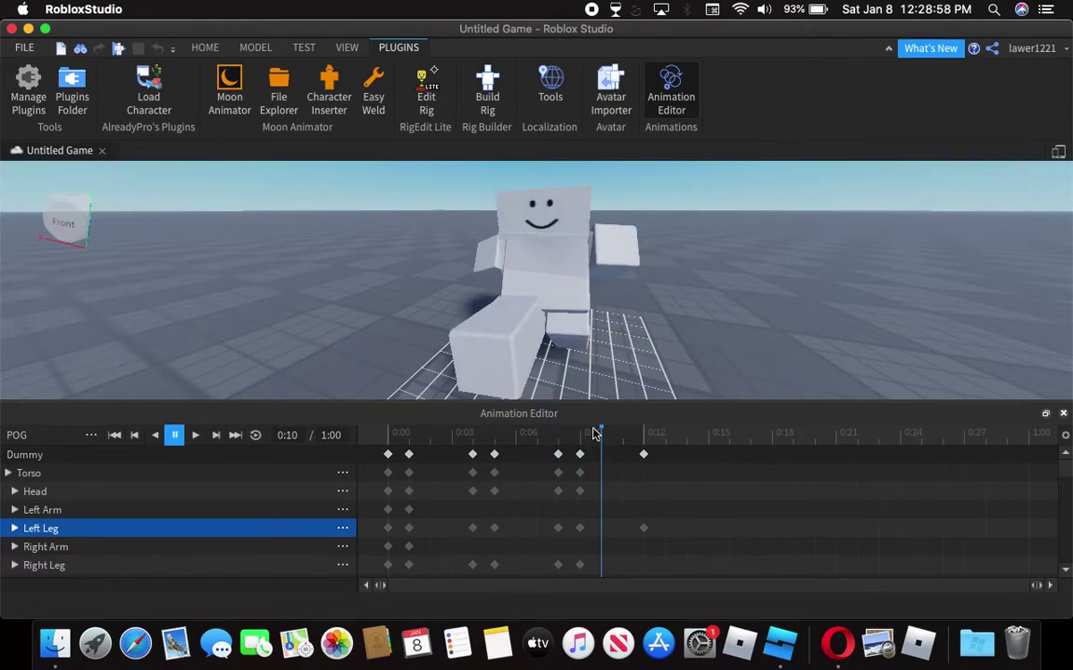
left_click(561, 433)
left_click(565, 292)
scroll(565, 293, "down", 3)
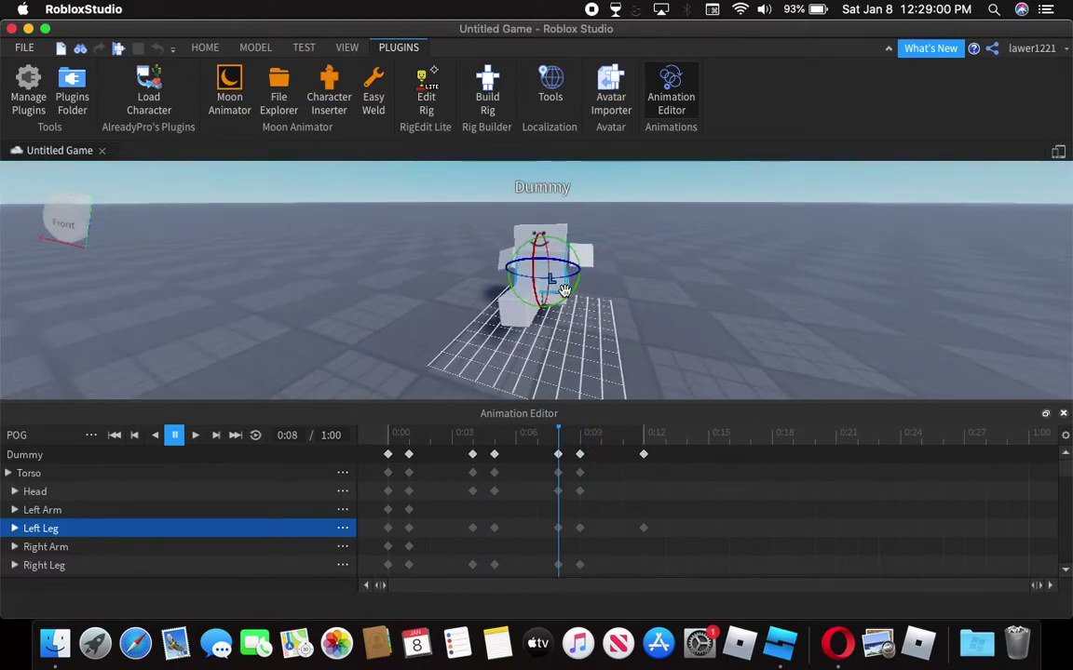
key("d")
key("a")
key("w")
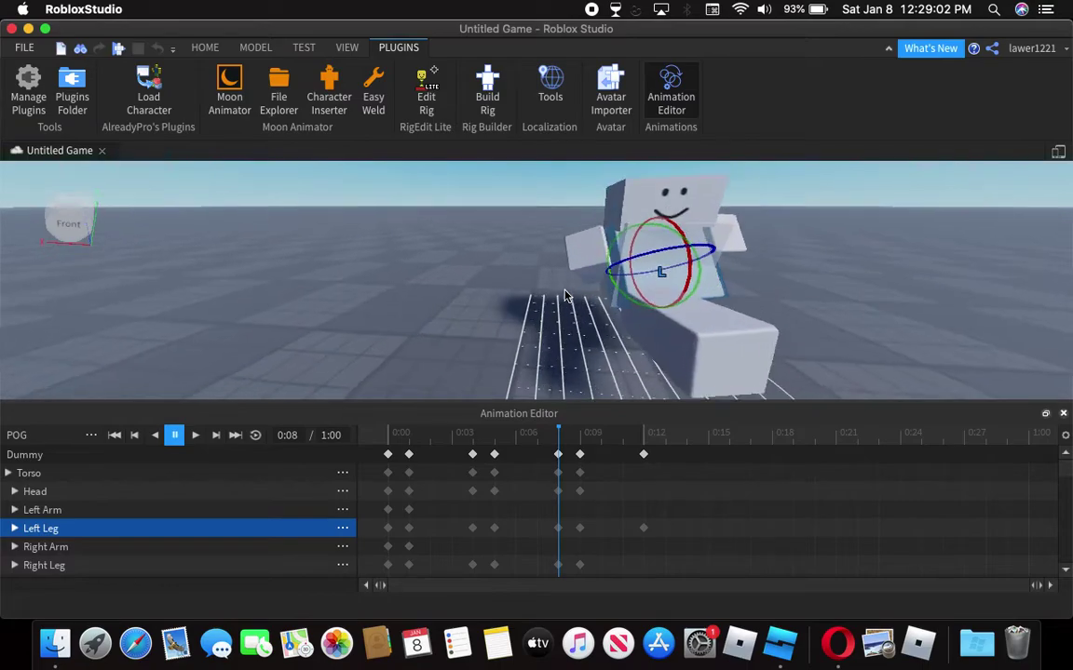
right_click_drag(565, 297, 587, 277)
left_click_drag(581, 260, 589, 231)
left_click(584, 236)
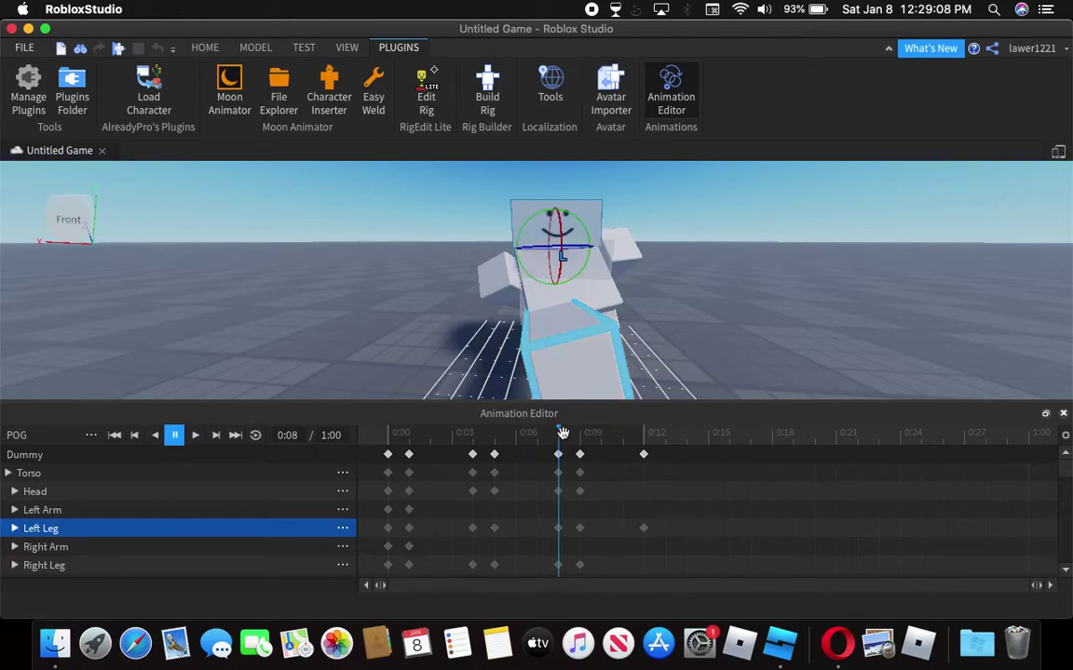
At 0:09, tilt the torso sideways with the hips towards the dummy's left and level the head, matching the 0:08 pose
left_click(571, 435)
left_click(588, 297)
left_click_drag(584, 256, 590, 225)
left_click(563, 224)
key("d")
right_click_drag(591, 224, 590, 224)
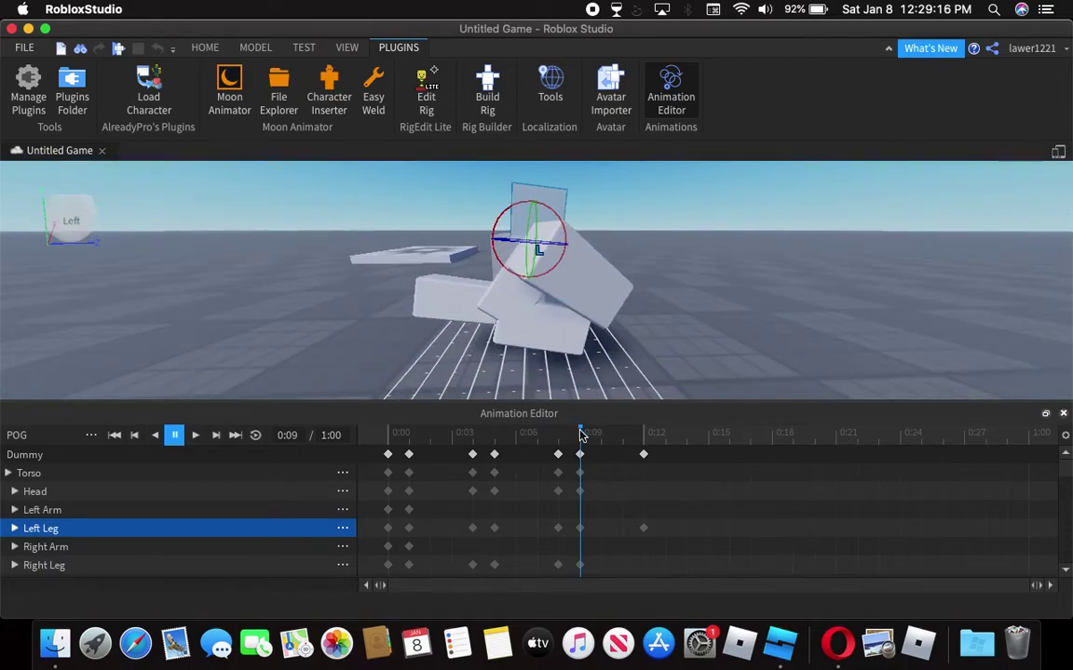
At 0:12, swing the dummy's right leg from its forward position to behind the body
left_click_drag(581, 434, 642, 436)
left_click(466, 311)
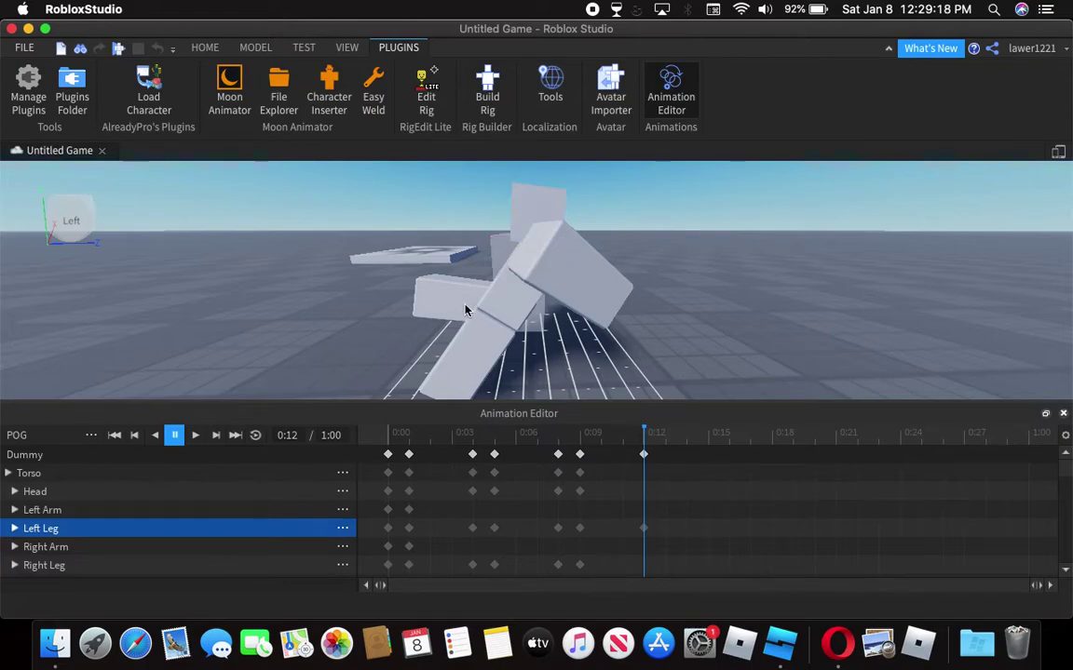
key("a")
left_click(55, 565)
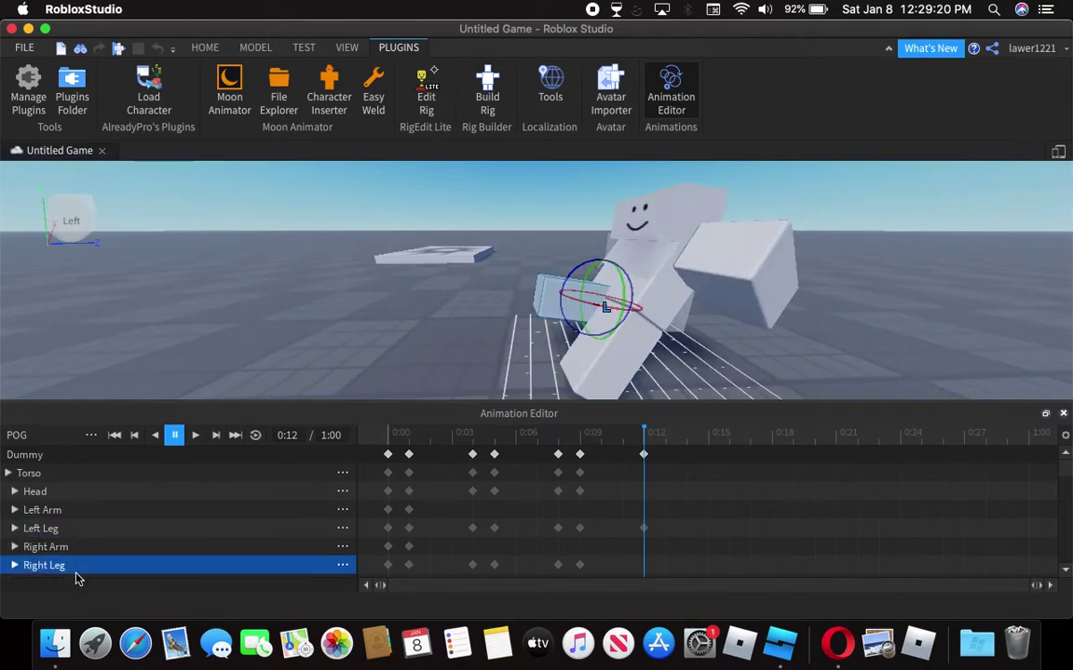
left_click_drag(576, 269, 683, 277)
left_click(478, 356)
right_click_drag(478, 355, 478, 356)
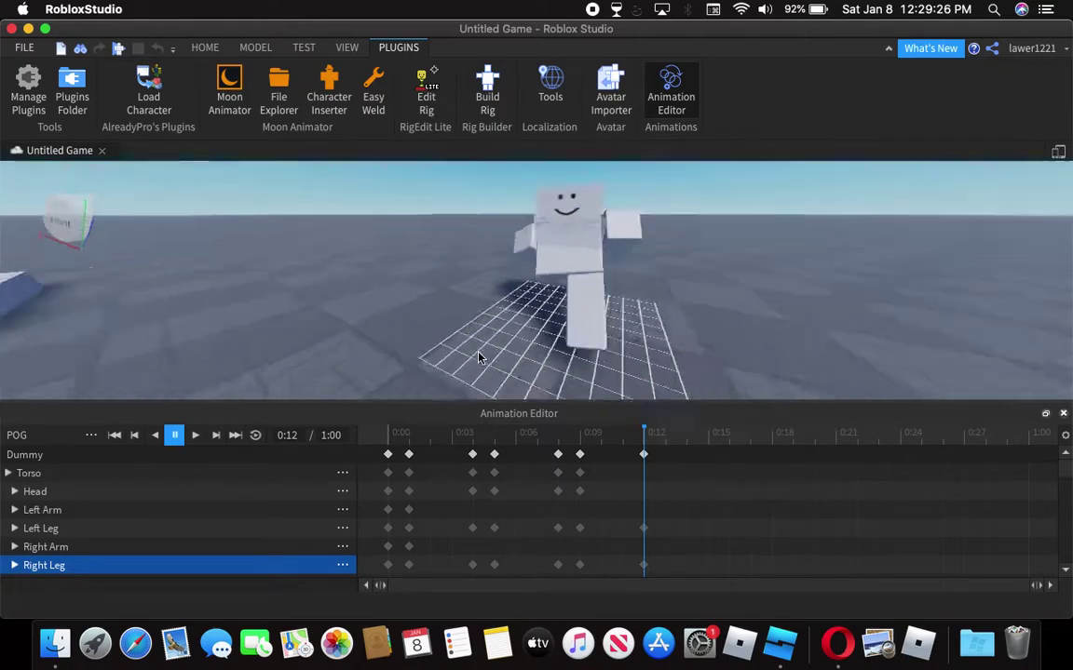
At 0:12, tilt the torso sideways so the hips swing towards the dummy's right, and level the head
scroll(478, 355, "down", 3)
left_click(581, 245)
key("f")
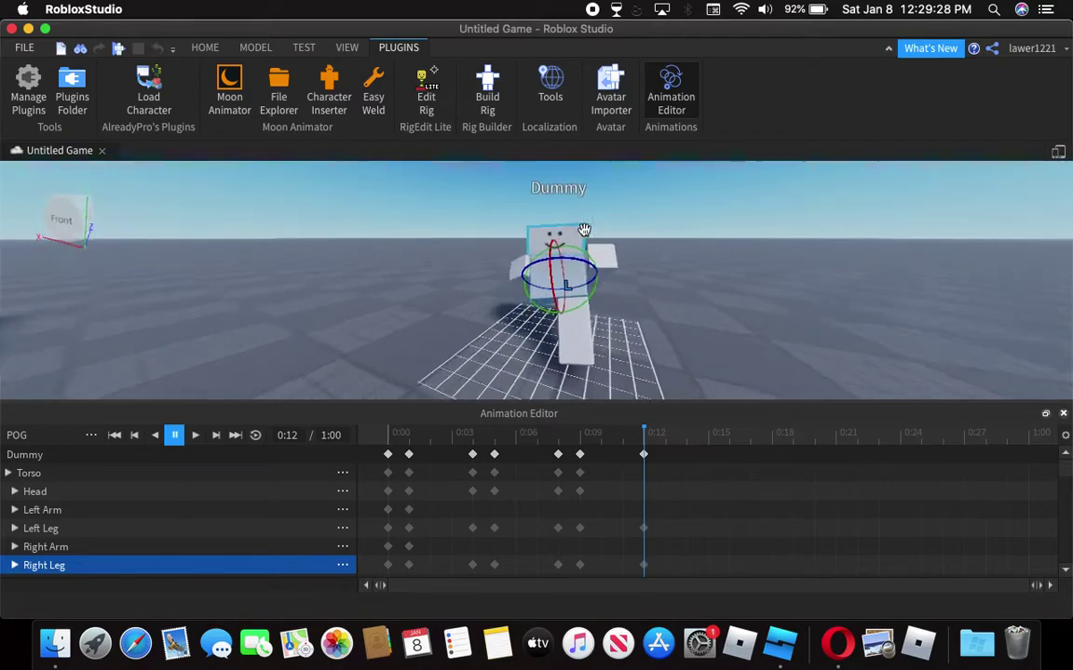
left_click_drag(556, 238, 577, 220)
left_click(559, 233)
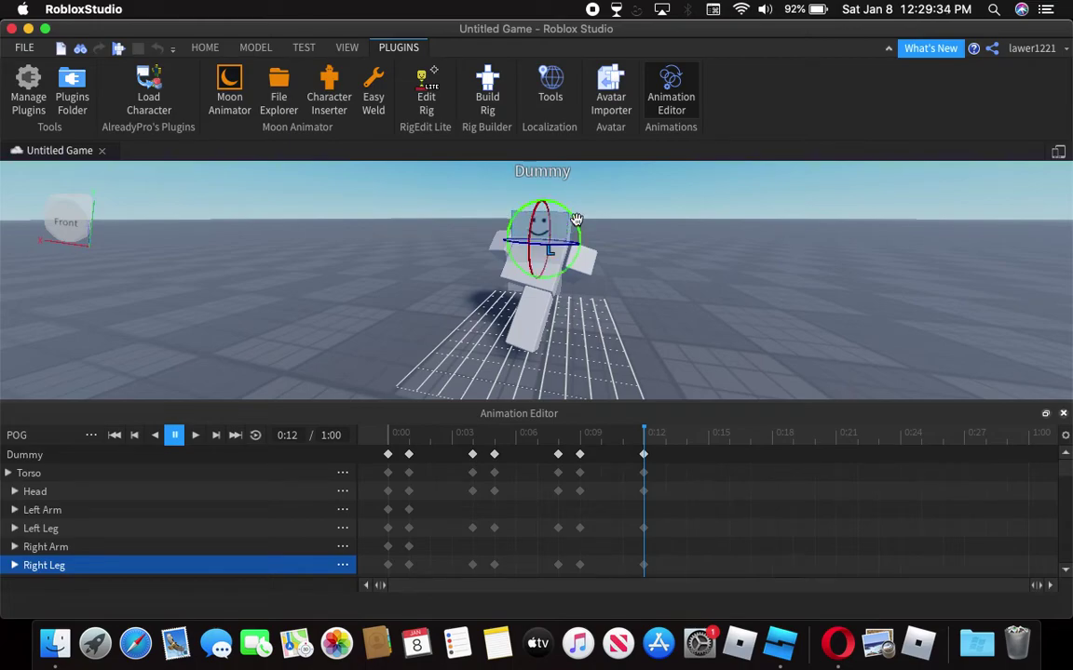
right_click_drag(658, 278, 698, 278)
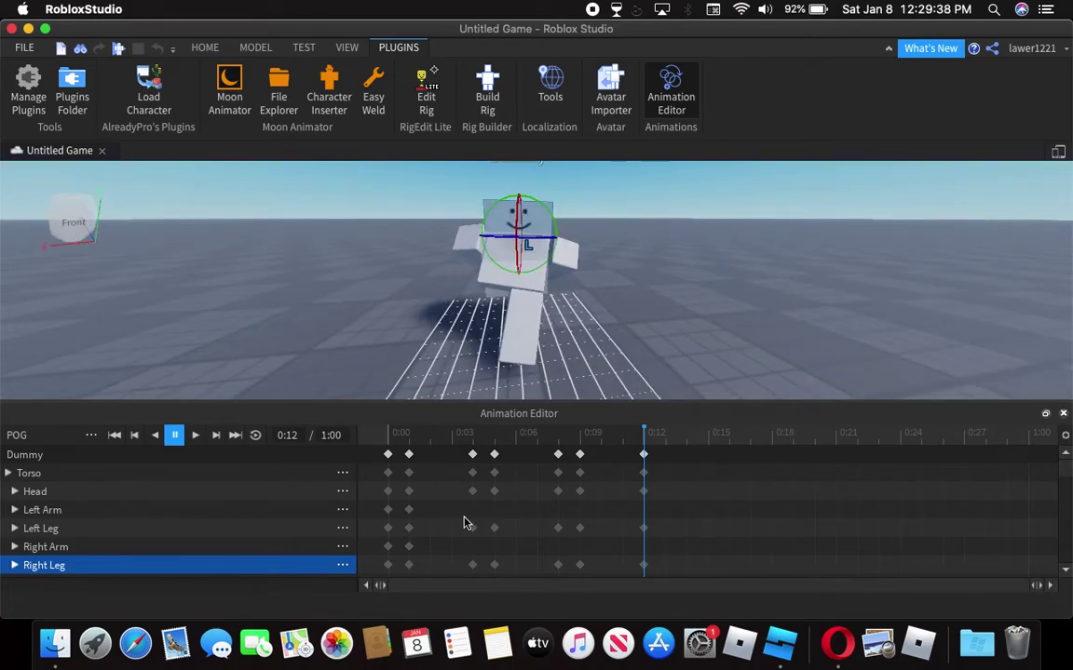
Copy the 0:12 pose keyframes and paste them at 0:13
left_click_drag(640, 436, 398, 460)
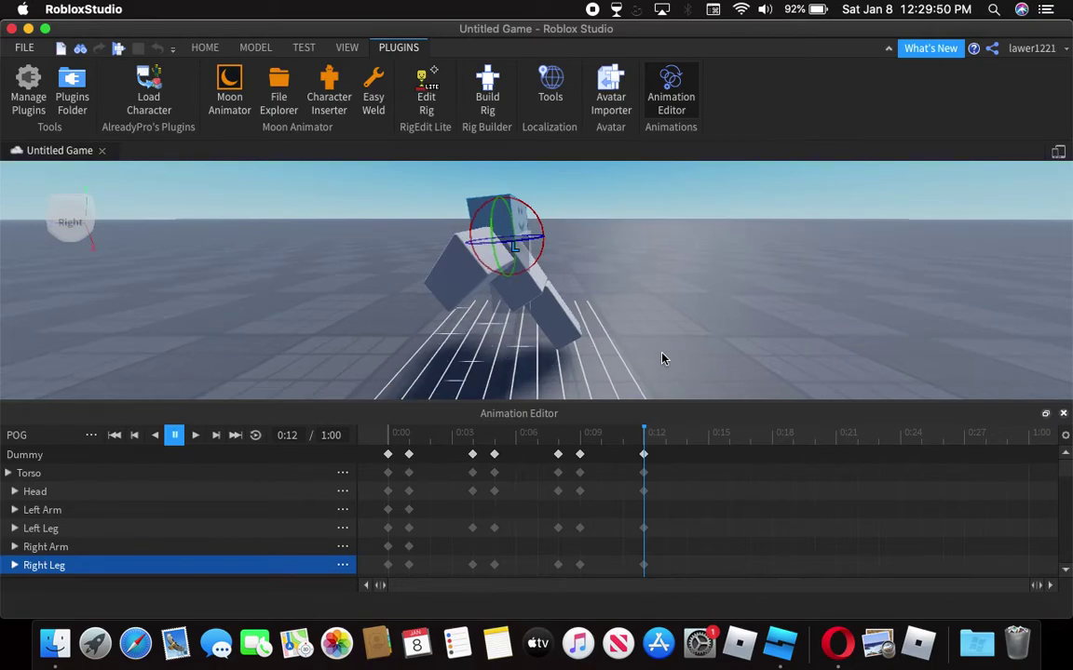
left_click(644, 454)
left_click_drag(646, 434, 672, 433)
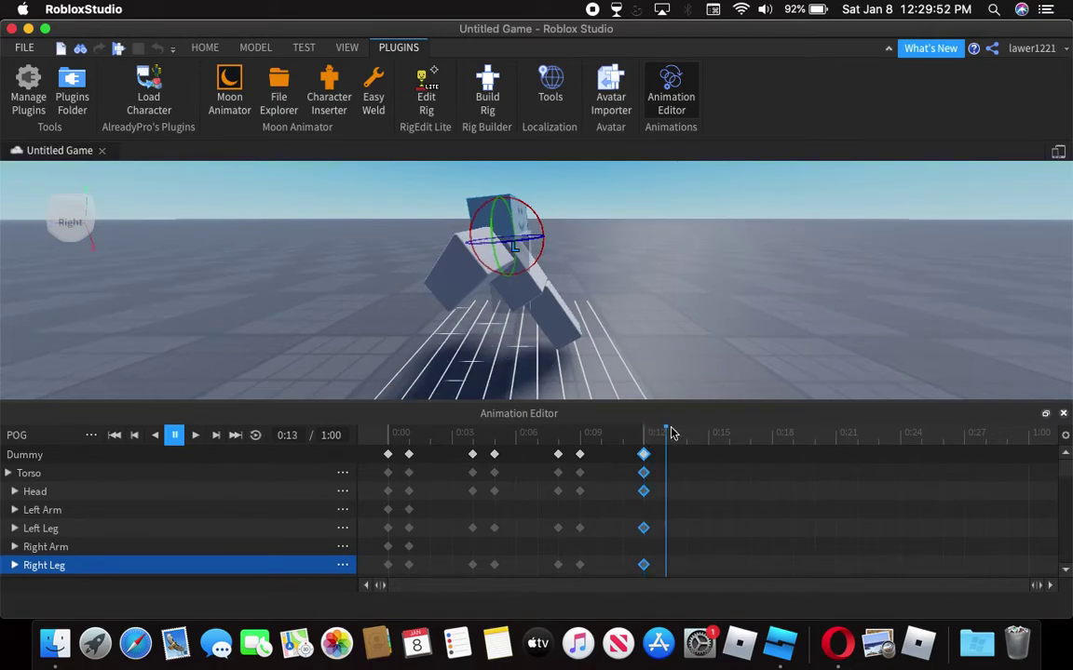
Copy the 0:01 pose keyframes and paste them at 0:16 and 0:17 to close the running cycle
left_click(416, 462)
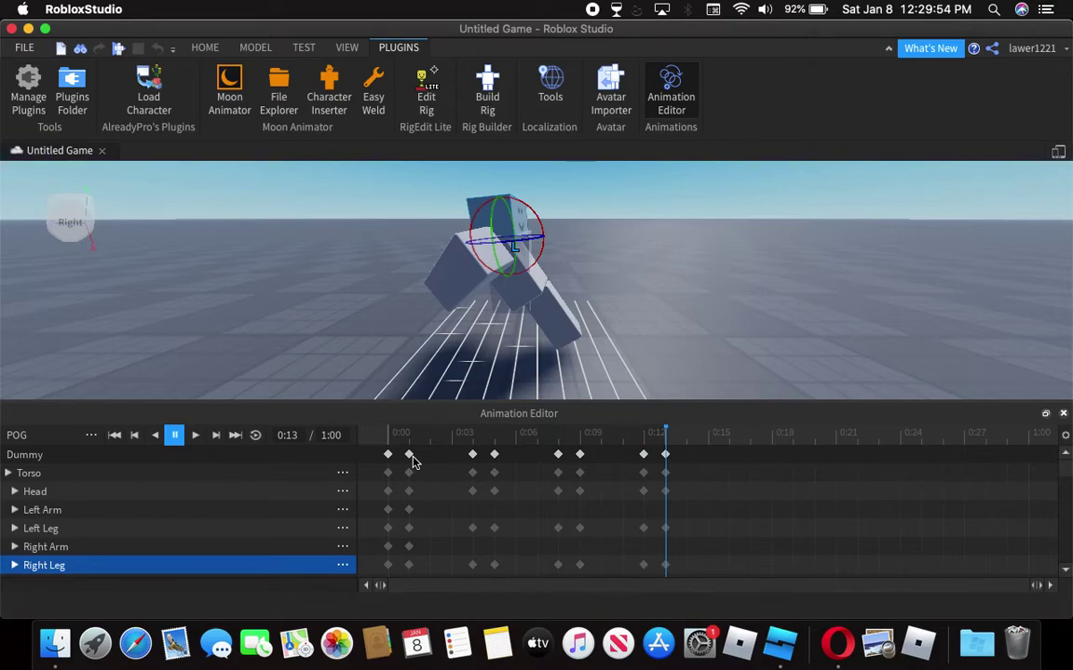
left_click(409, 455)
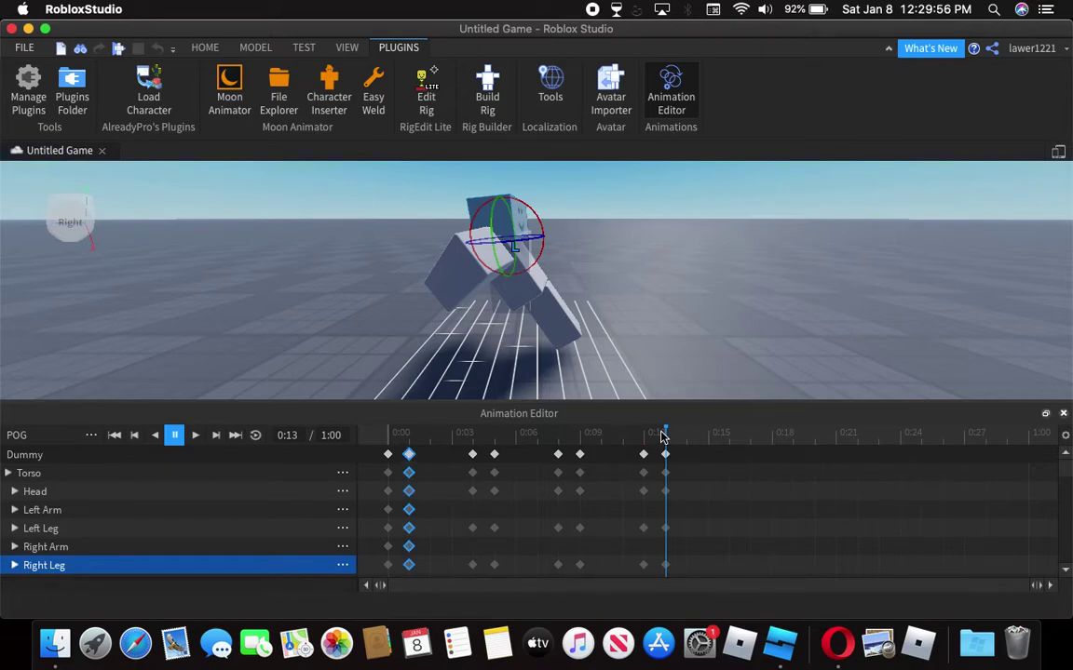
left_click_drag(667, 433, 722, 440)
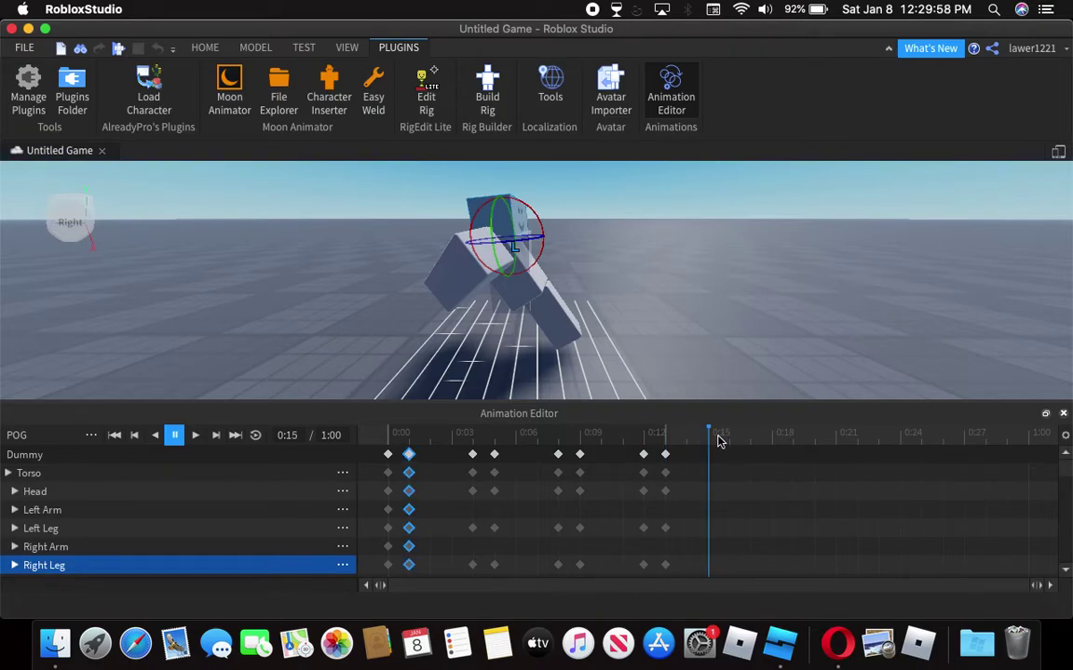
key("super+v")
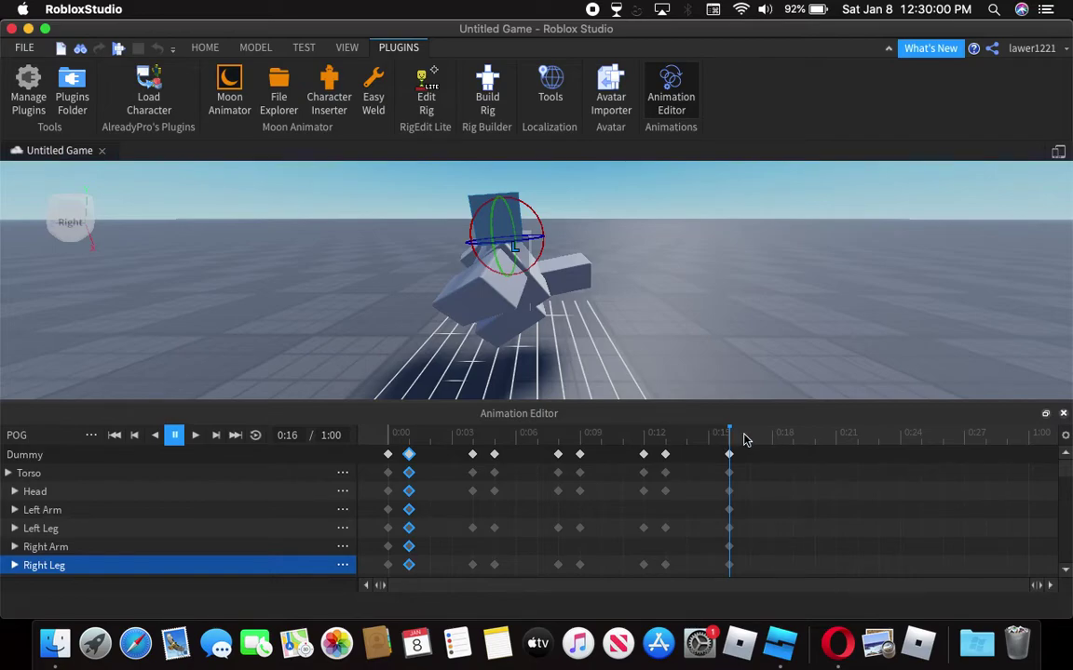
left_click(744, 435)
key("super+v")
right_click_drag(735, 348, 734, 348)
scroll(734, 348, "up", 3)
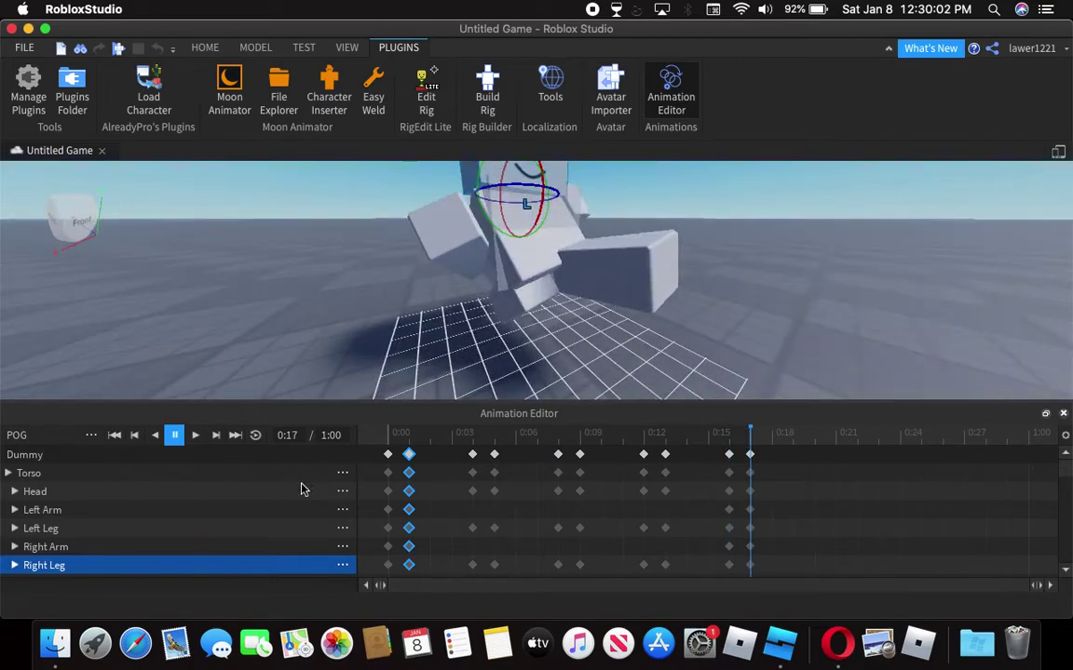
Turn on looping for the animation, then play it back to check the running cycle and pause it
scroll(262, 465, "down", 3)
left_click(197, 438)
left_click(240, 327)
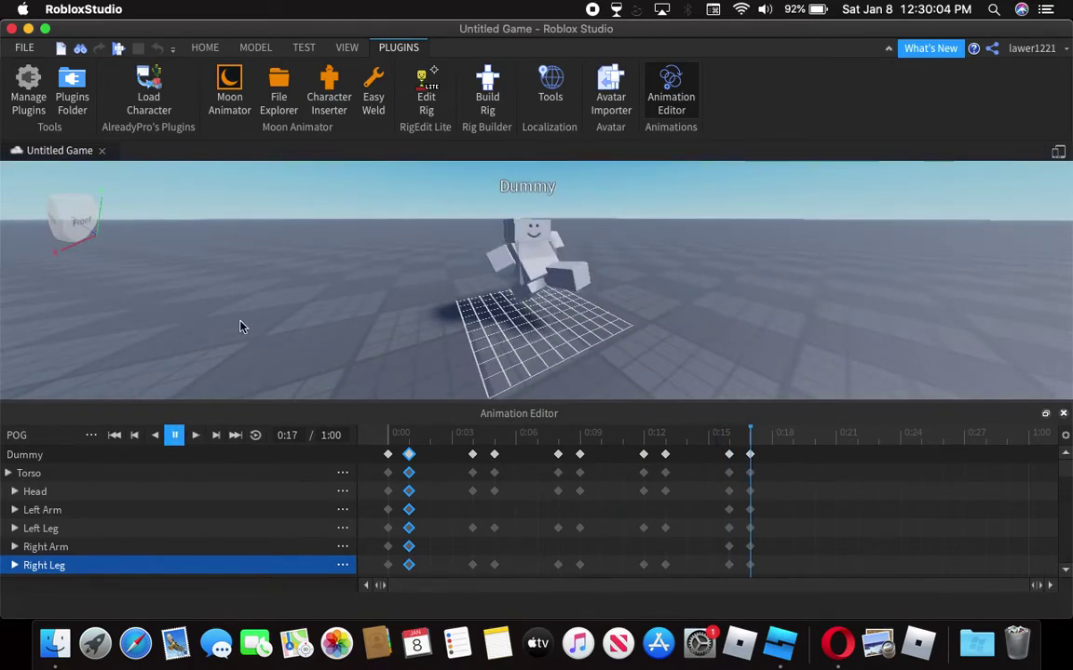
right_click(239, 326)
left_click(220, 355)
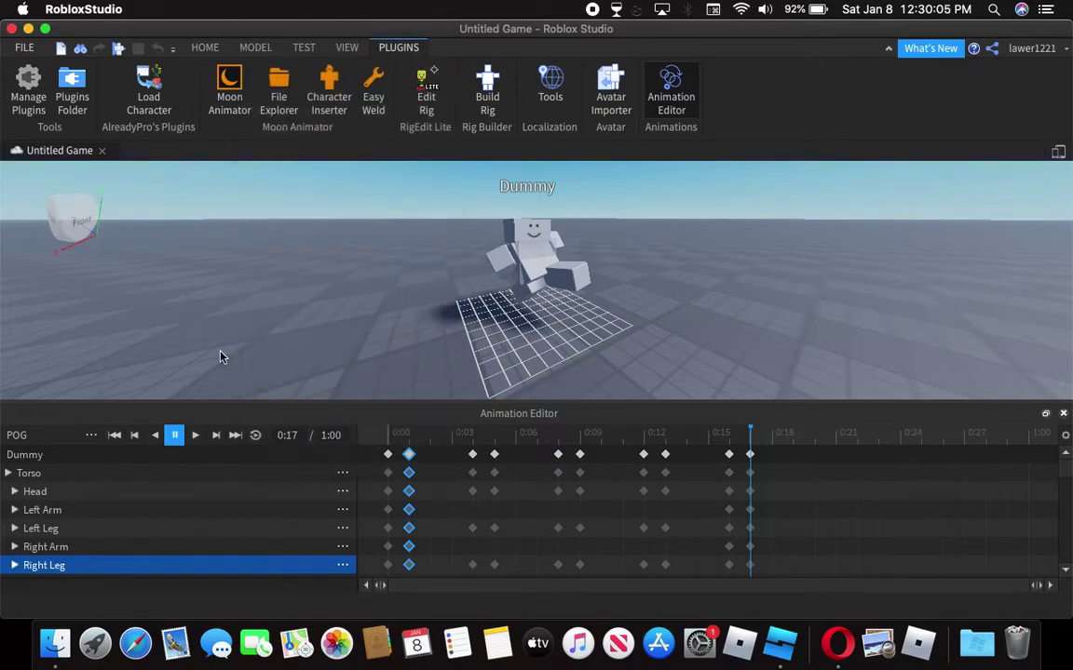
left_click(255, 436)
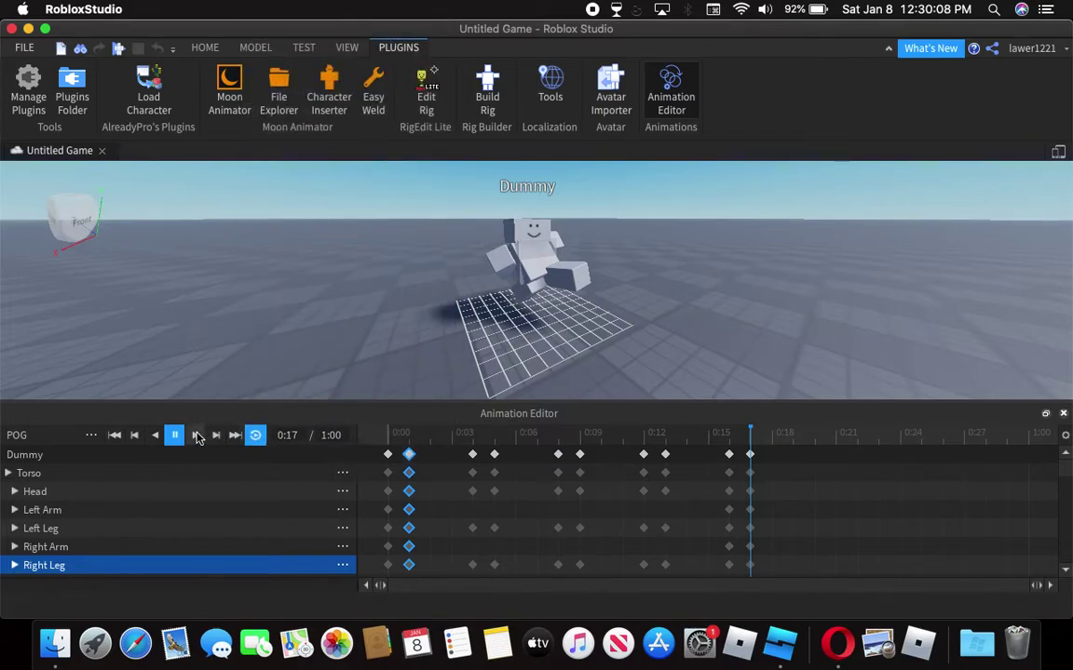
left_click(196, 435)
right_click_drag(402, 305, 402, 306)
scroll(403, 305, "up", 3)
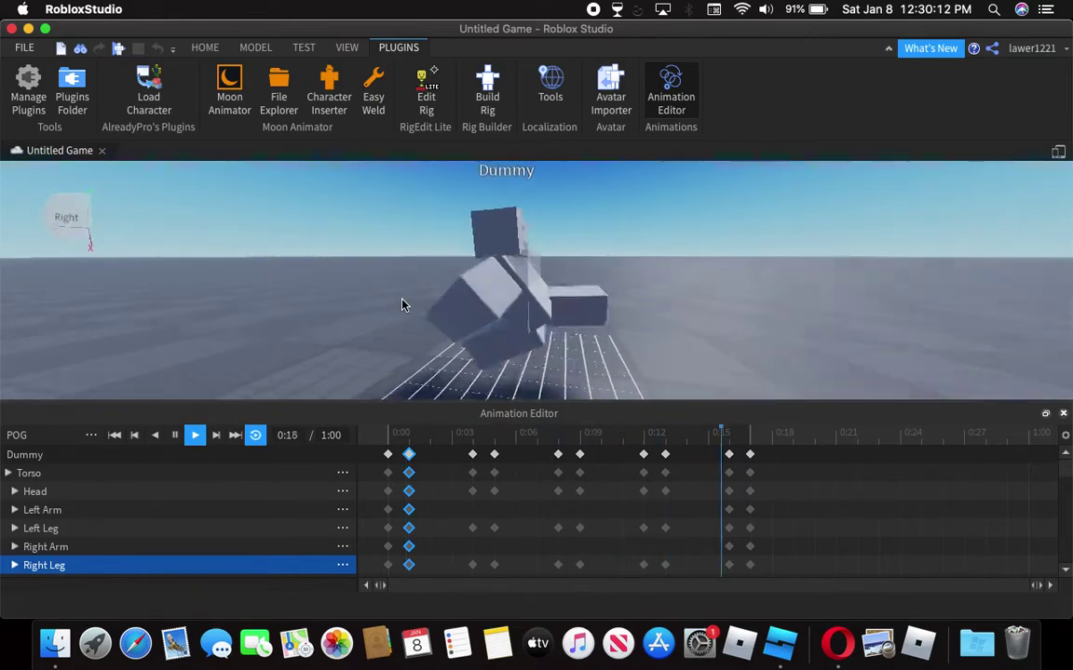
left_click(175, 438)
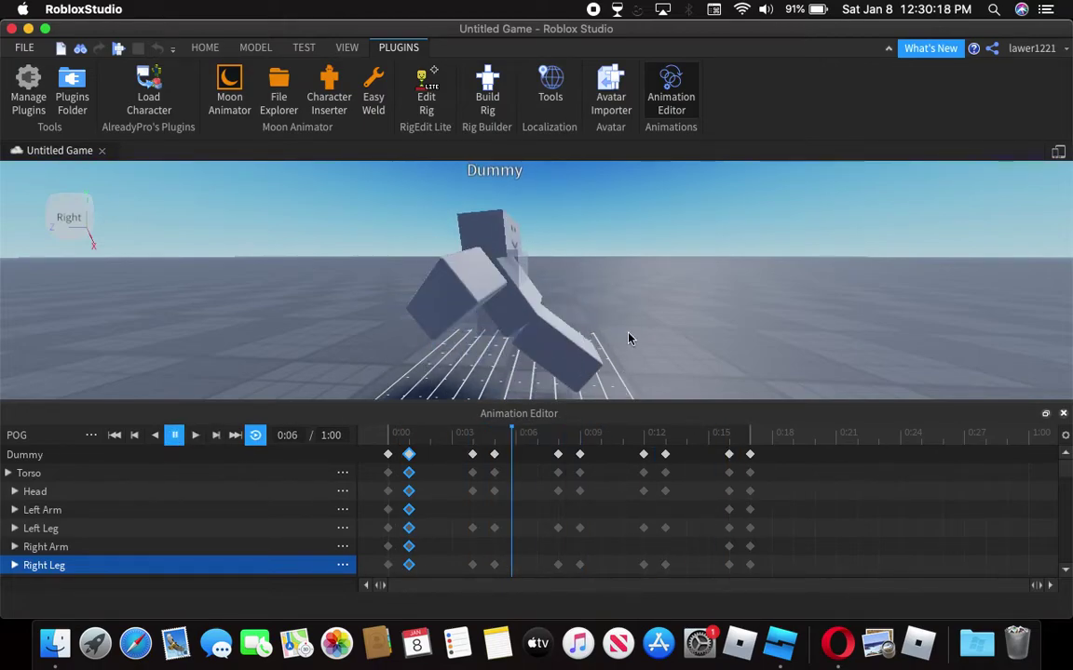
Play the looping run again, inspect the dummy's motion from the back and front, and pause playback
left_click(196, 438)
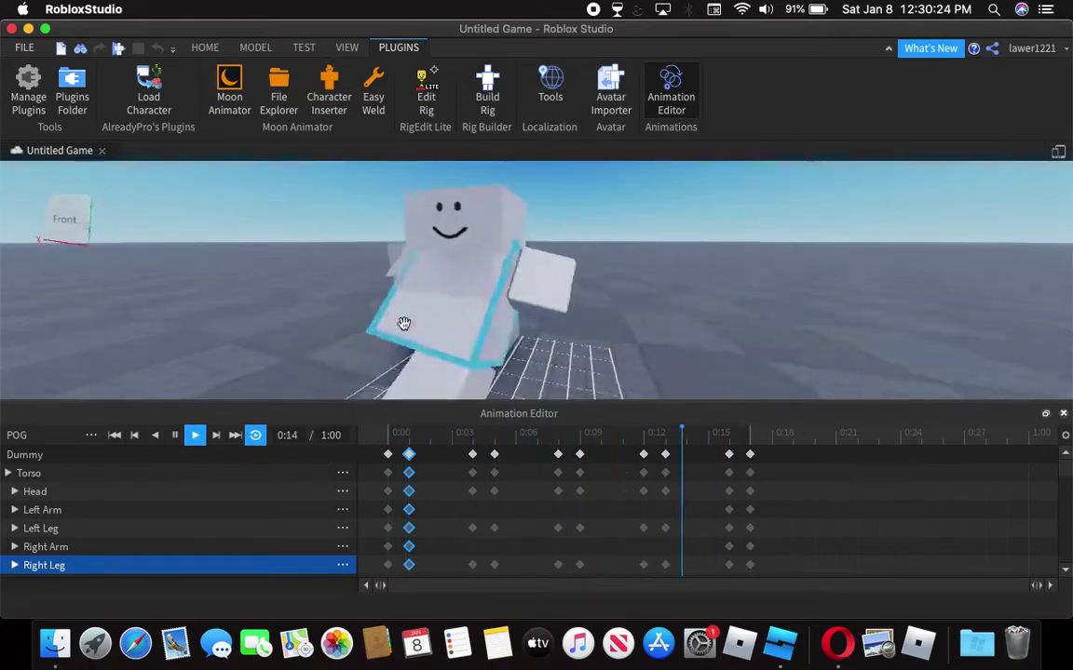
scroll(405, 328, "up", 4)
right_click_drag(405, 328, 405, 328)
scroll(405, 328, "down", 4)
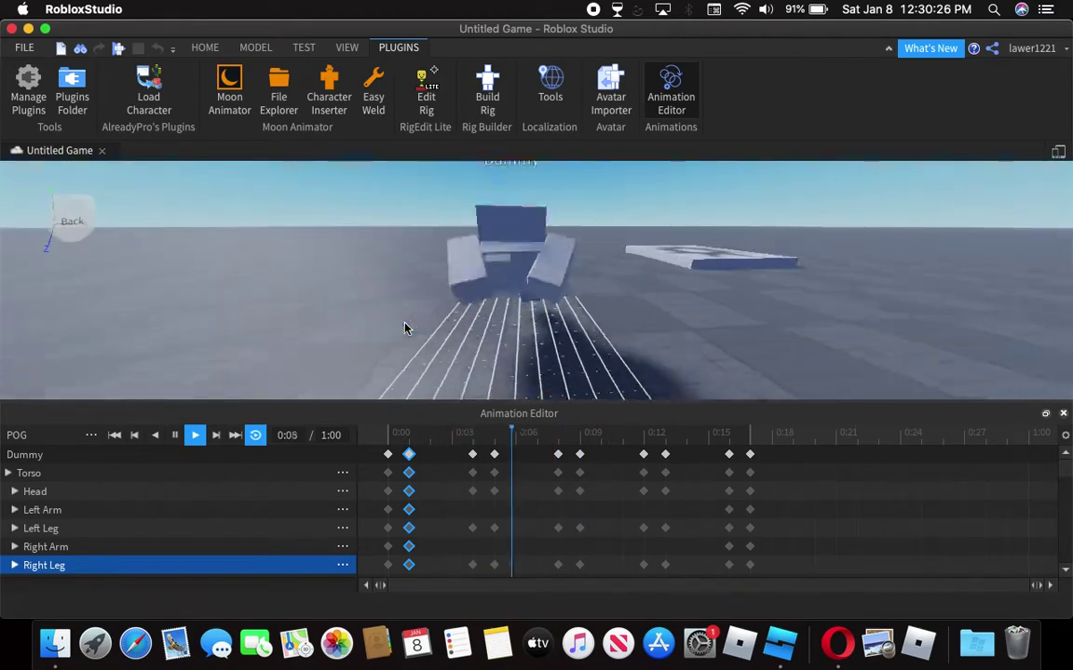
right_click_drag(618, 278, 617, 278)
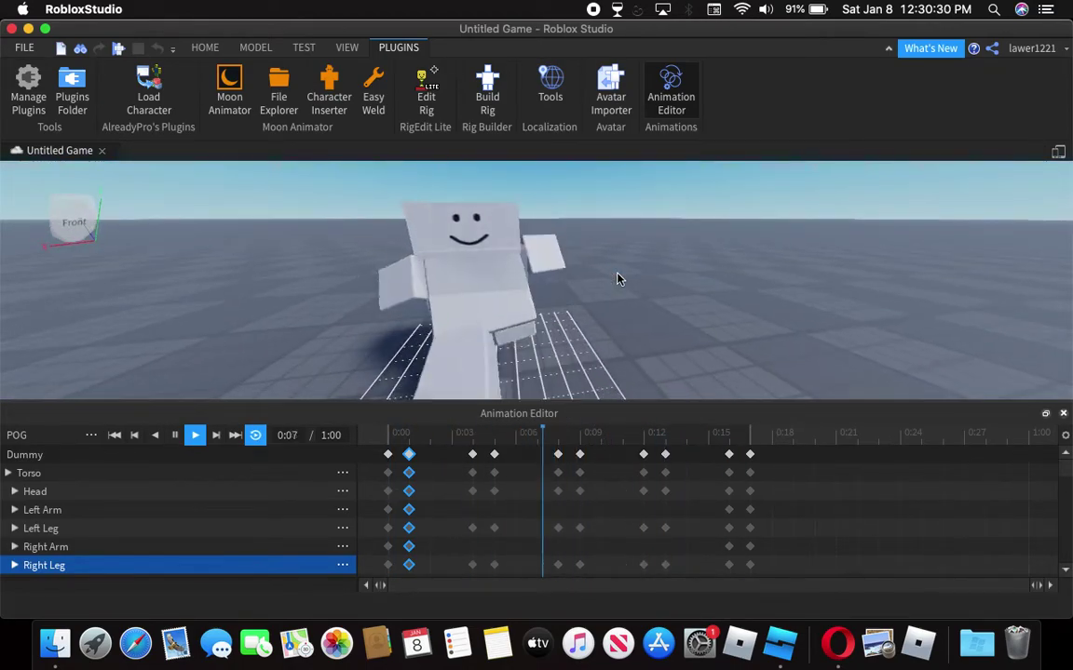
left_click(173, 434)
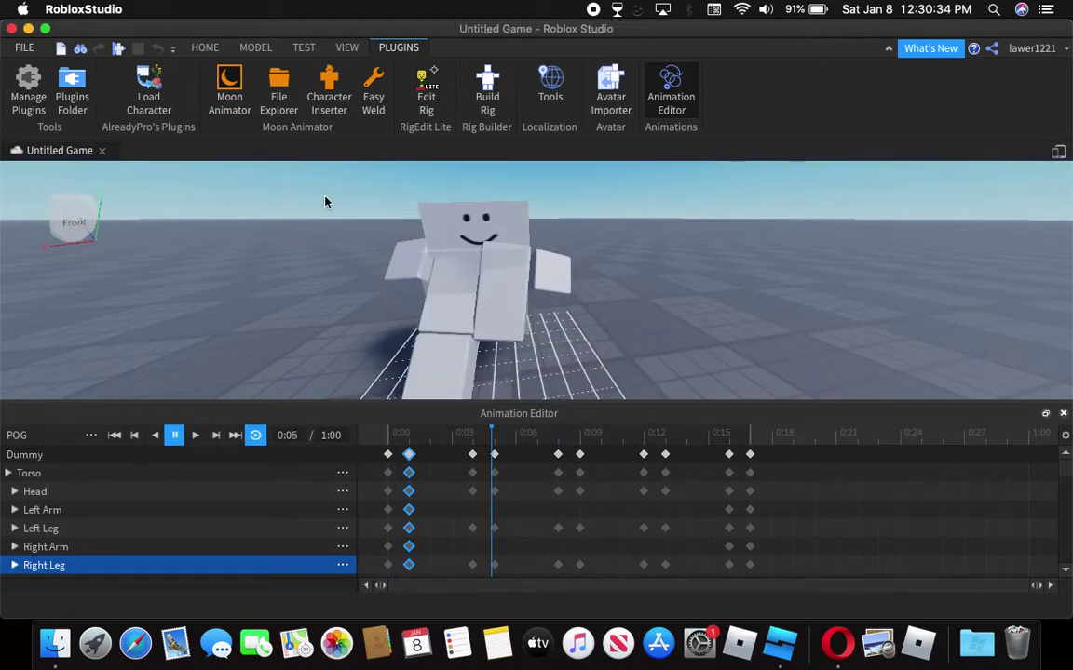
Set the POG animation's priority to Movement
left_click(90, 436)
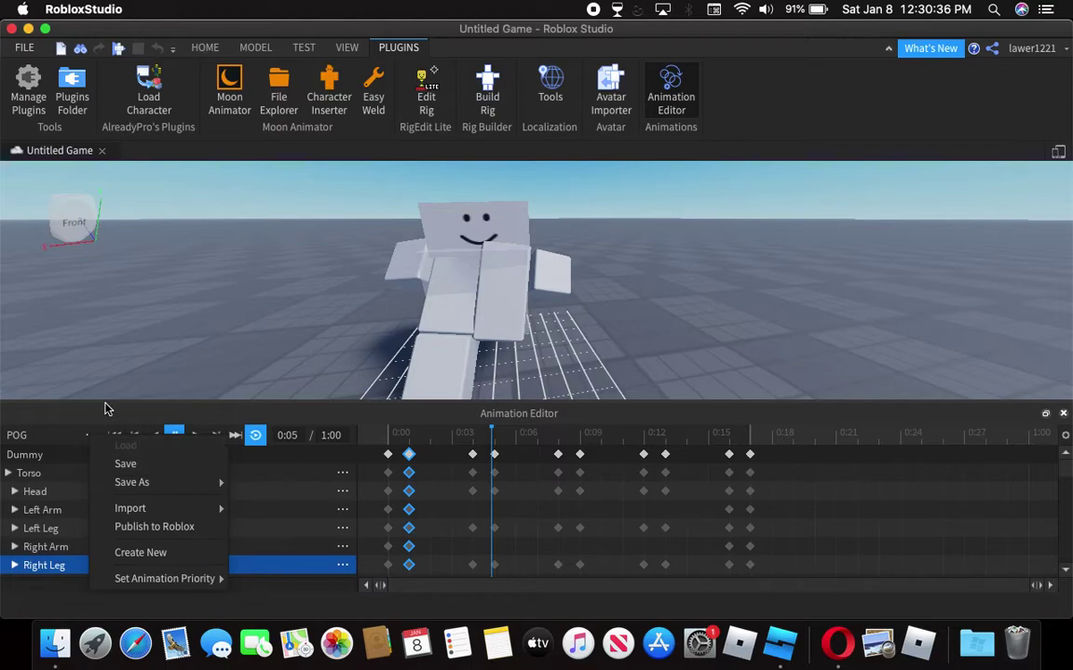
left_click(91, 437)
left_click(92, 437)
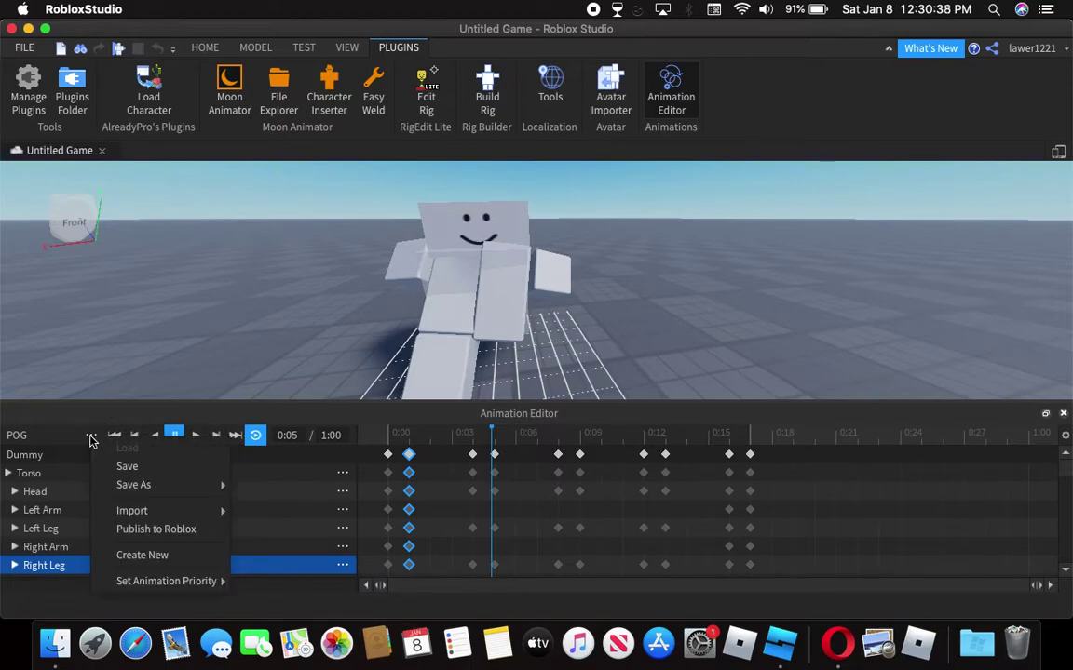
mouse_move(128, 582)
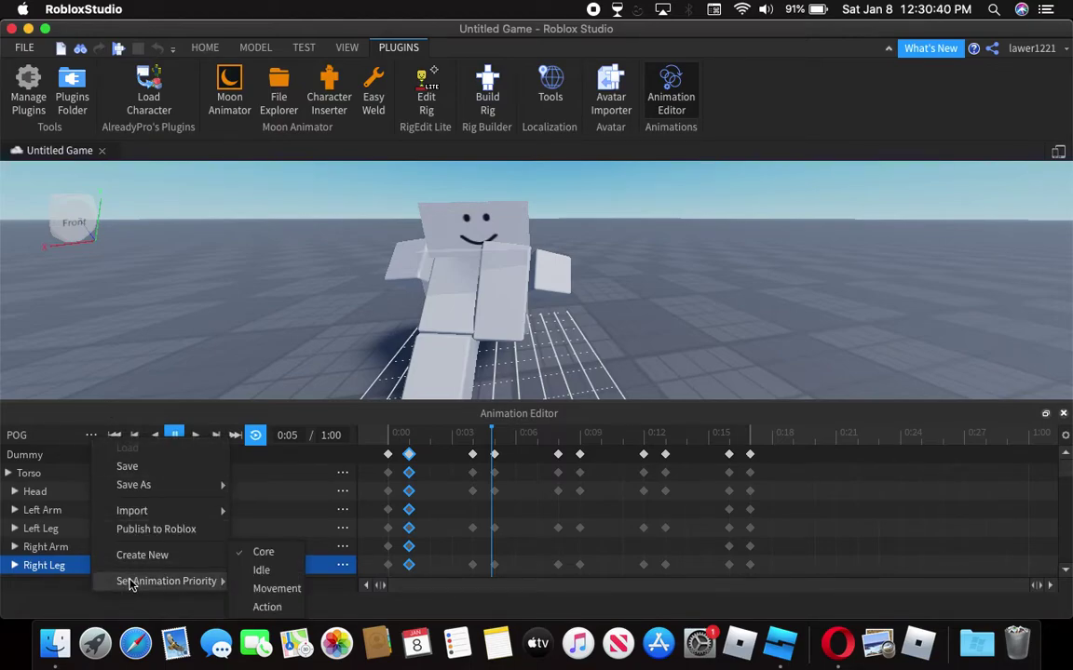
left_click(269, 595)
left_click(91, 434)
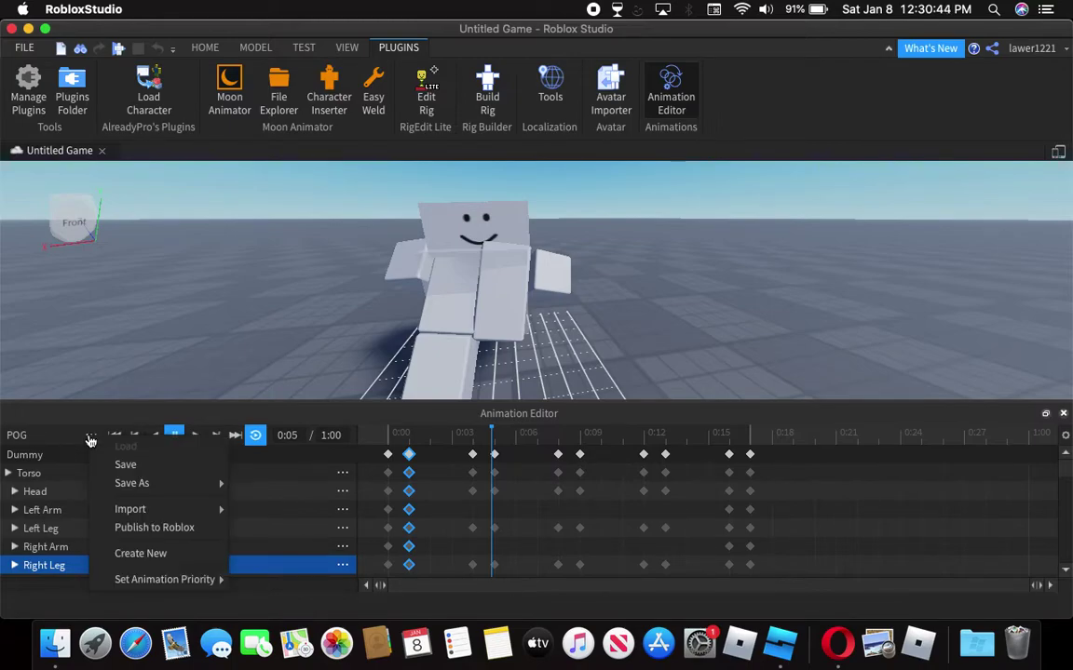
left_click(145, 526)
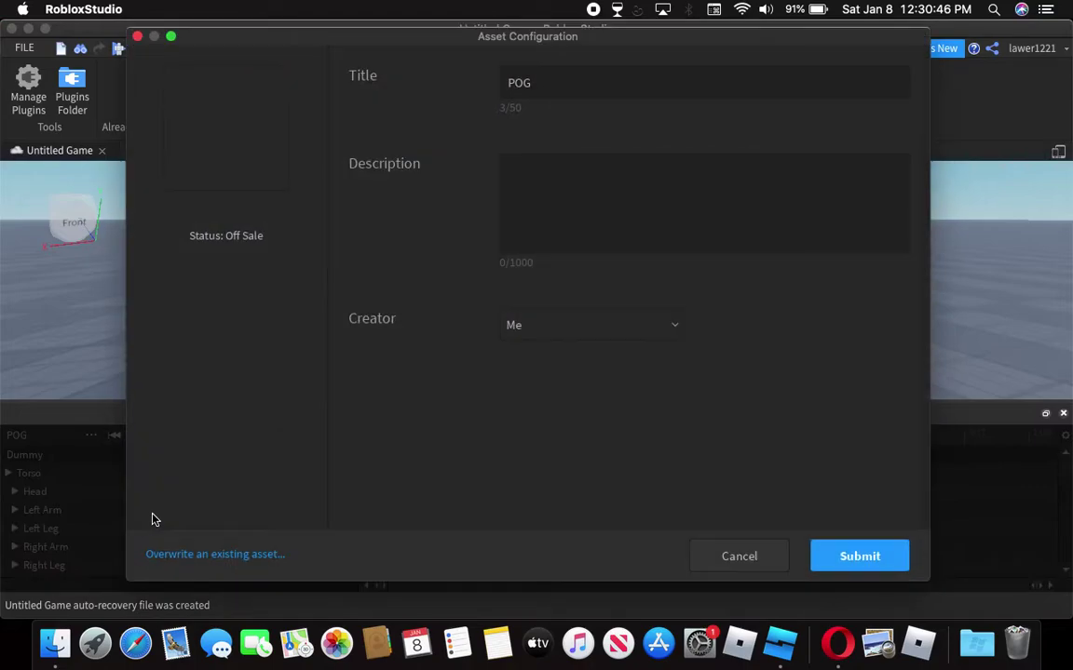
left_click(736, 562)
left_click(243, 489)
Publish the animation to Roblox with the title POG and Me as the creator
left_click(88, 435)
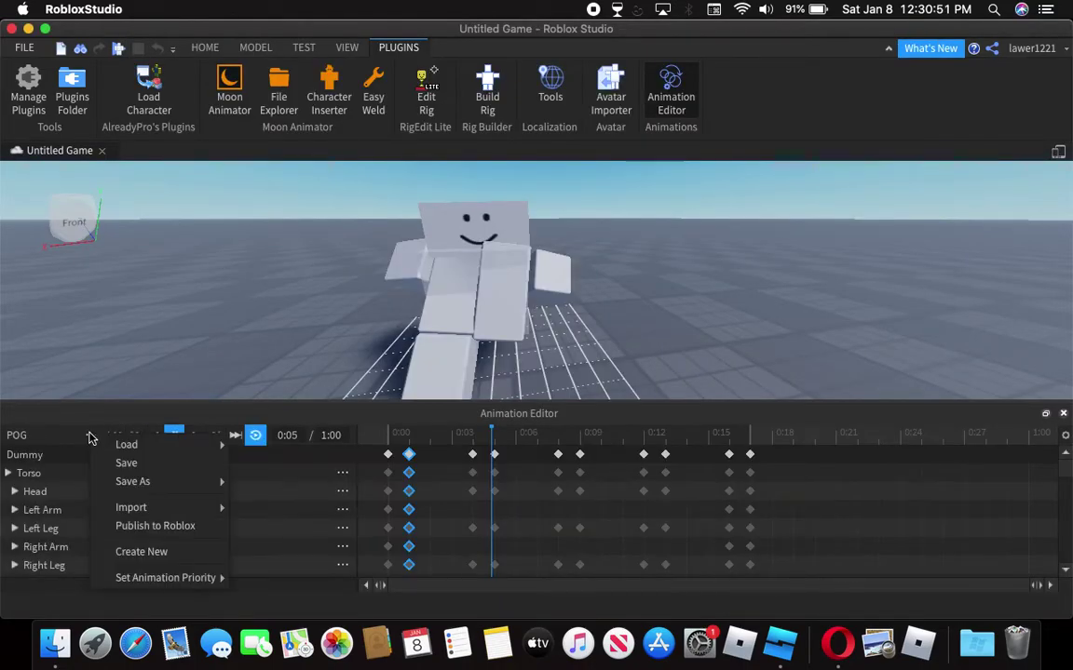
left_click(180, 528)
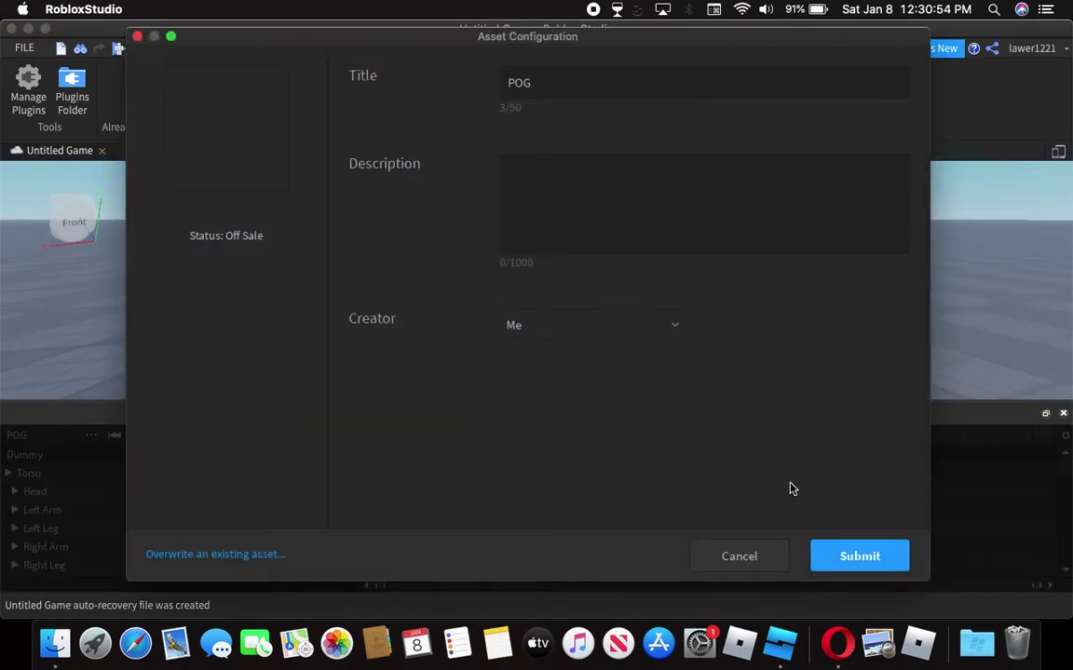
left_click(838, 556)
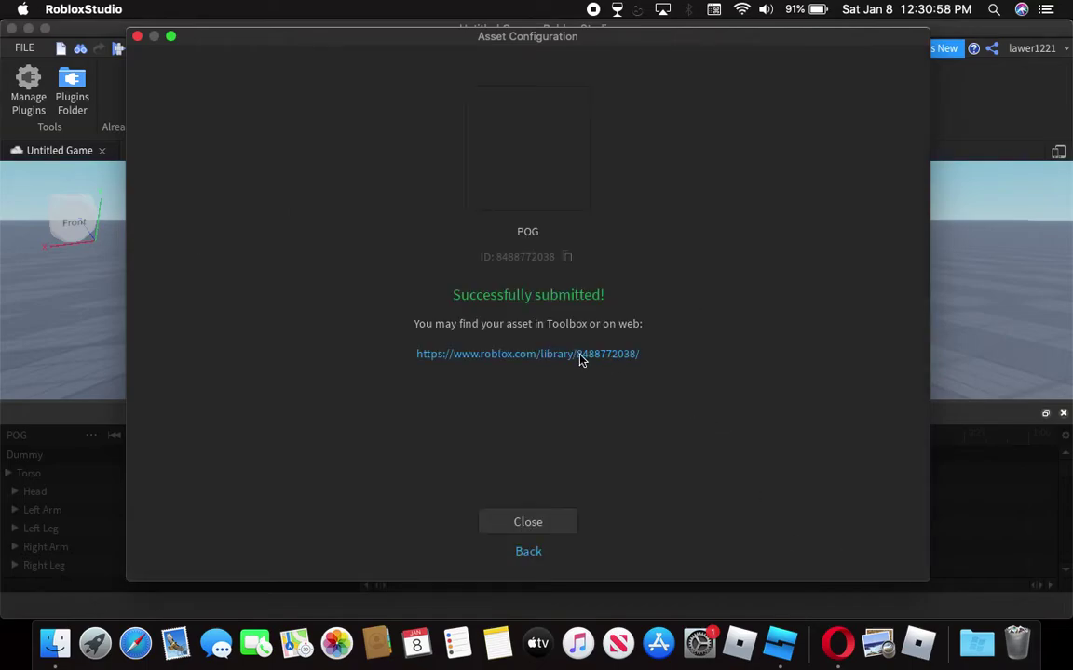
Open the published POG animation's library page in the browser, then close the publish confirmation and the Animation Editor
left_click(579, 355)
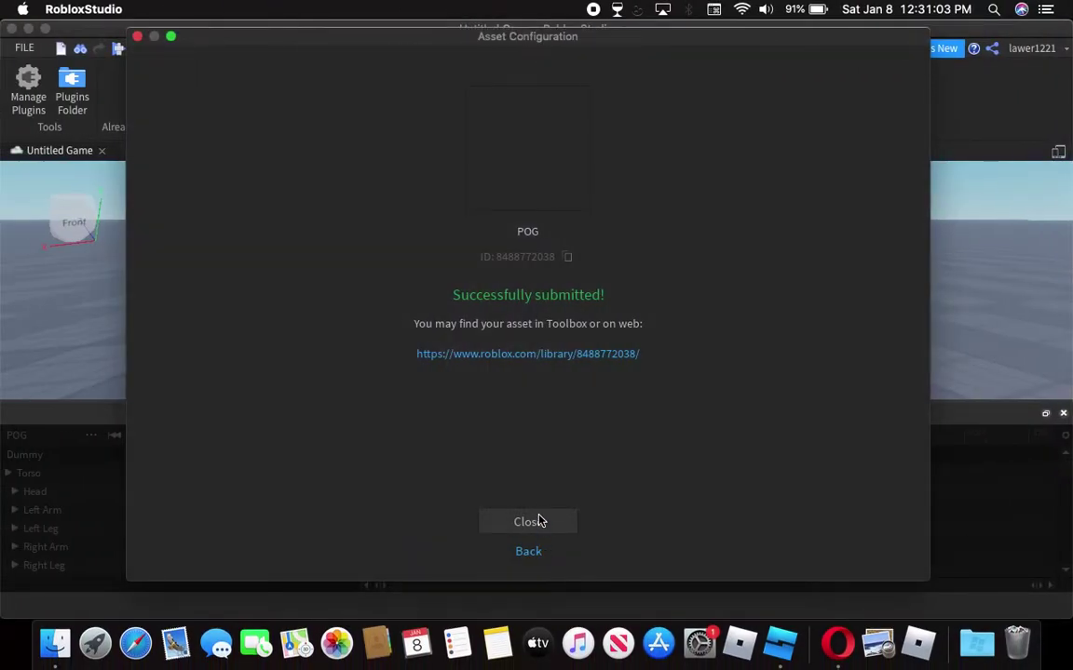
left_click(538, 522)
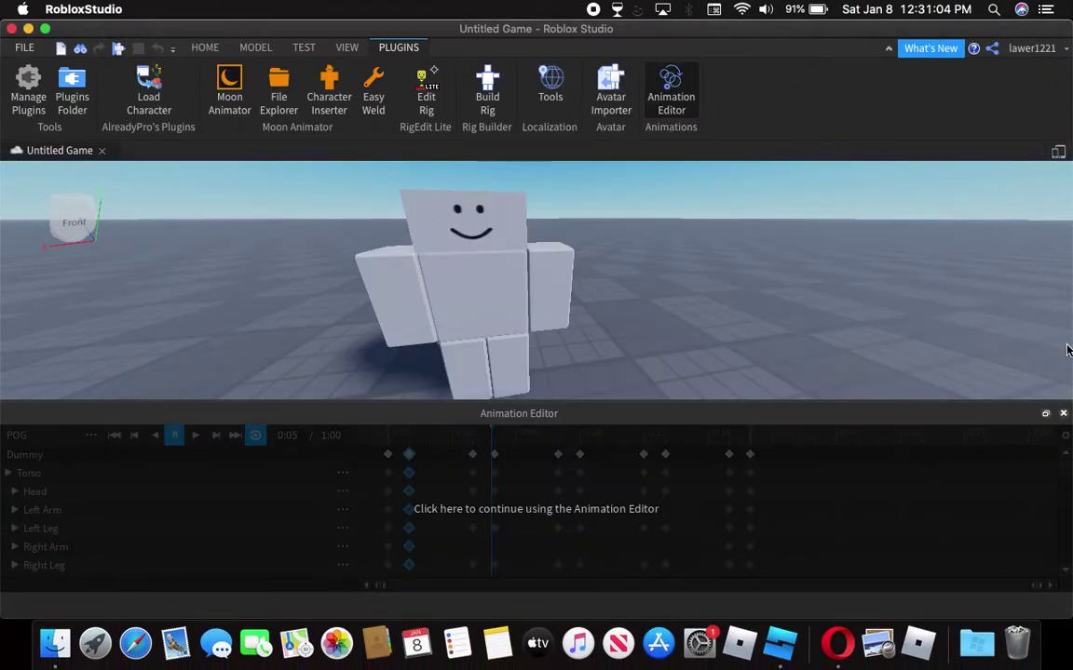
left_click(1063, 415)
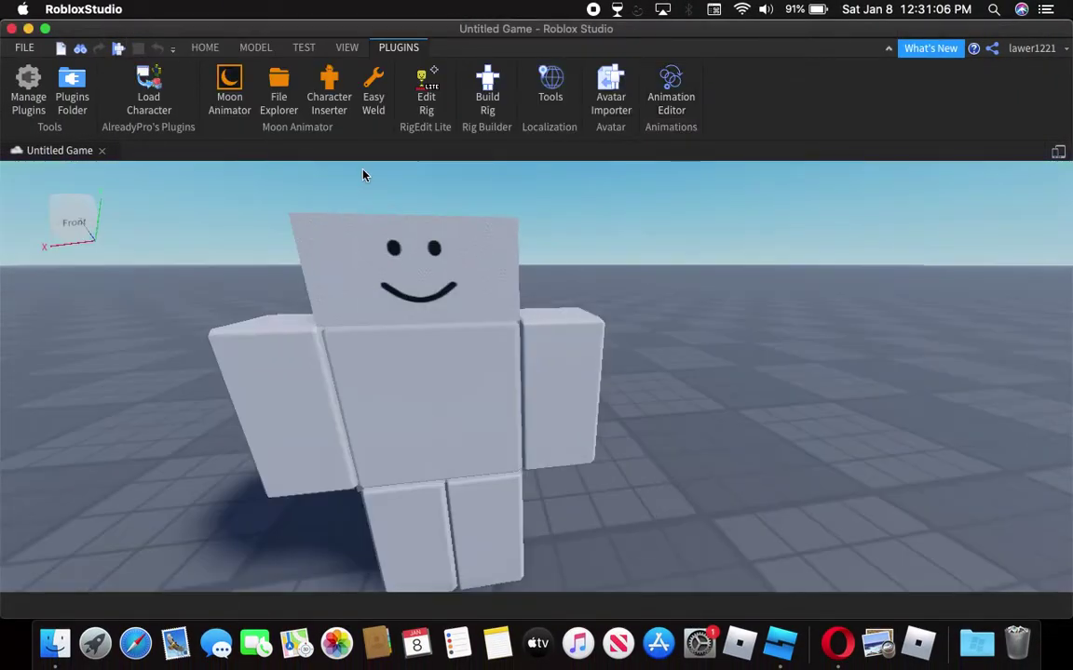
Show the Explorer and Properties windows beside the viewport
scroll(761, 283, "up", 2)
right_click_drag(762, 284, 761, 281)
left_click(205, 47)
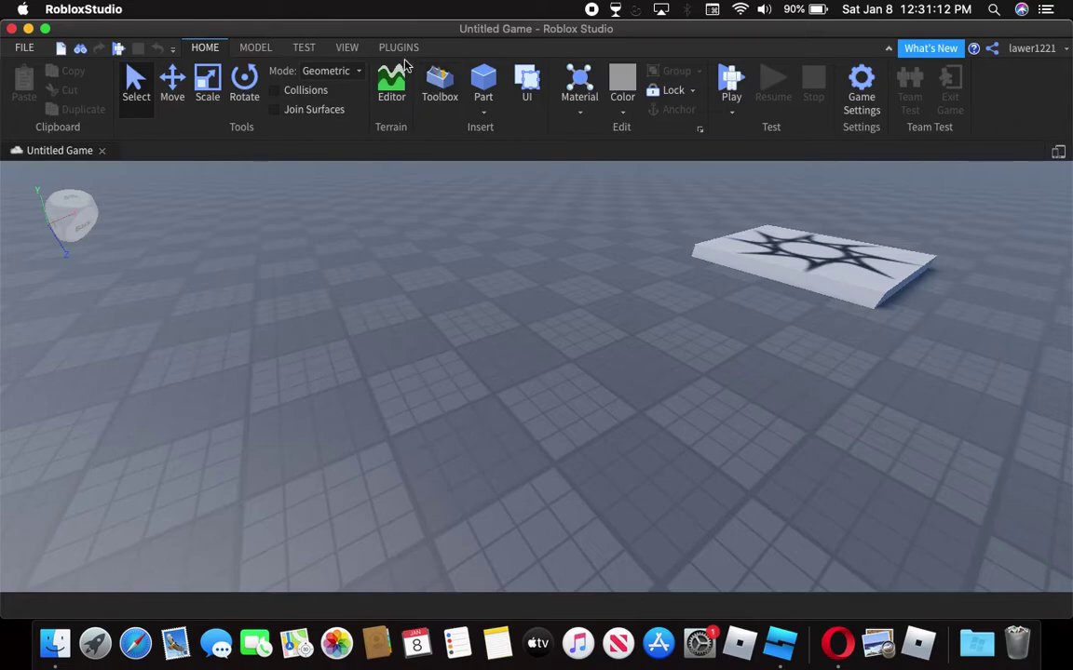
left_click(346, 47)
left_click(21, 72)
left_click(20, 71)
left_click(204, 48)
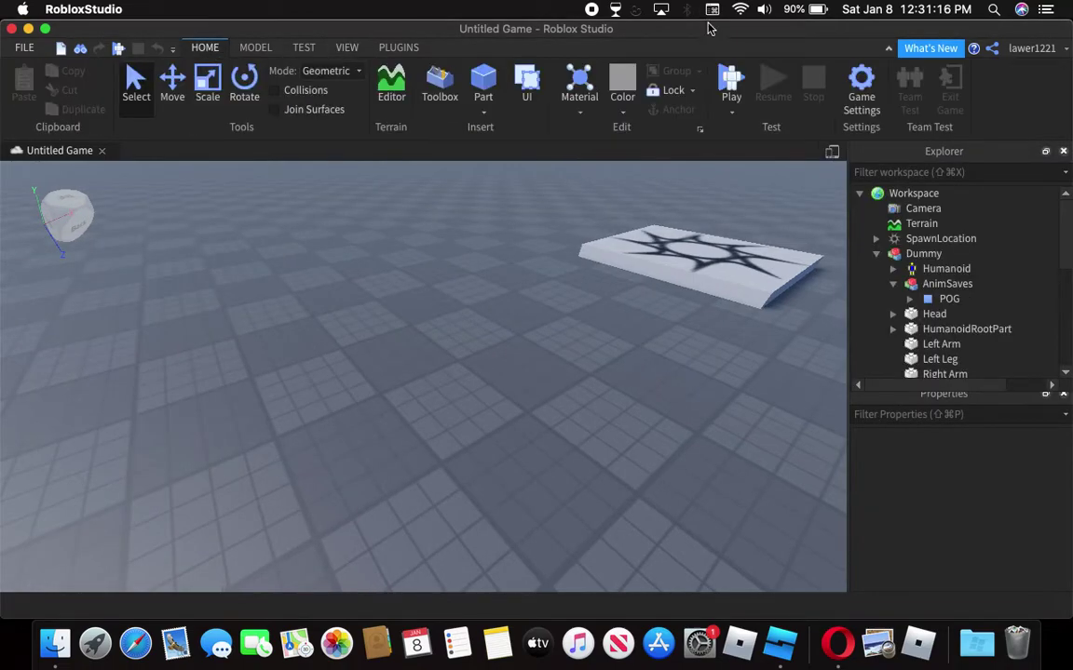
Start a playtest of the game and walk the character around near the spawn location and the dummy
left_click(733, 80)
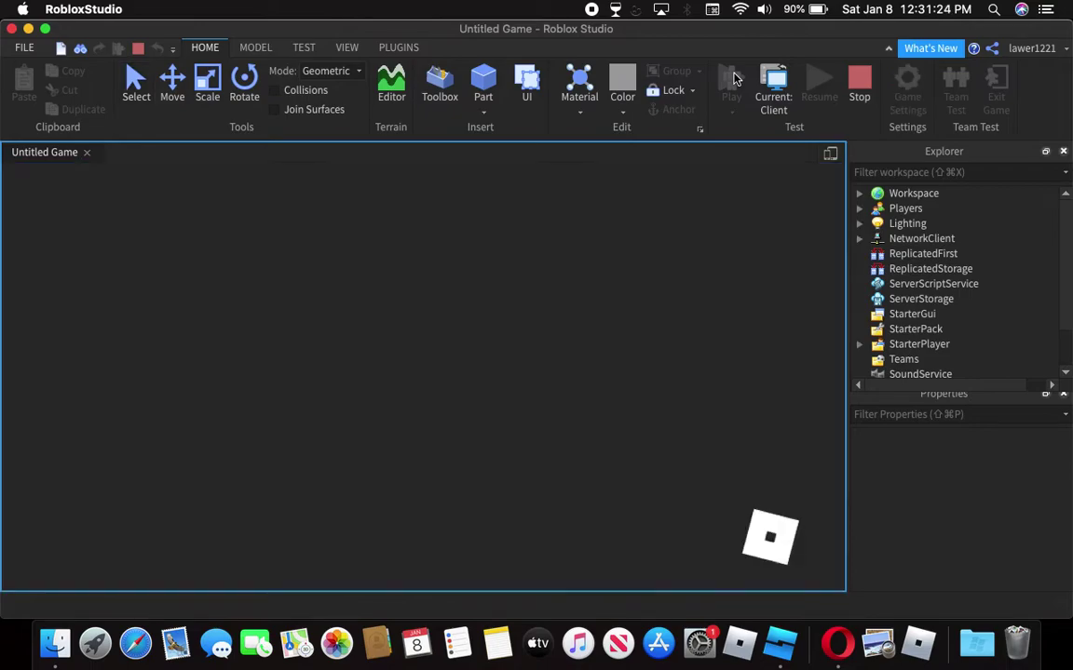
key("a")
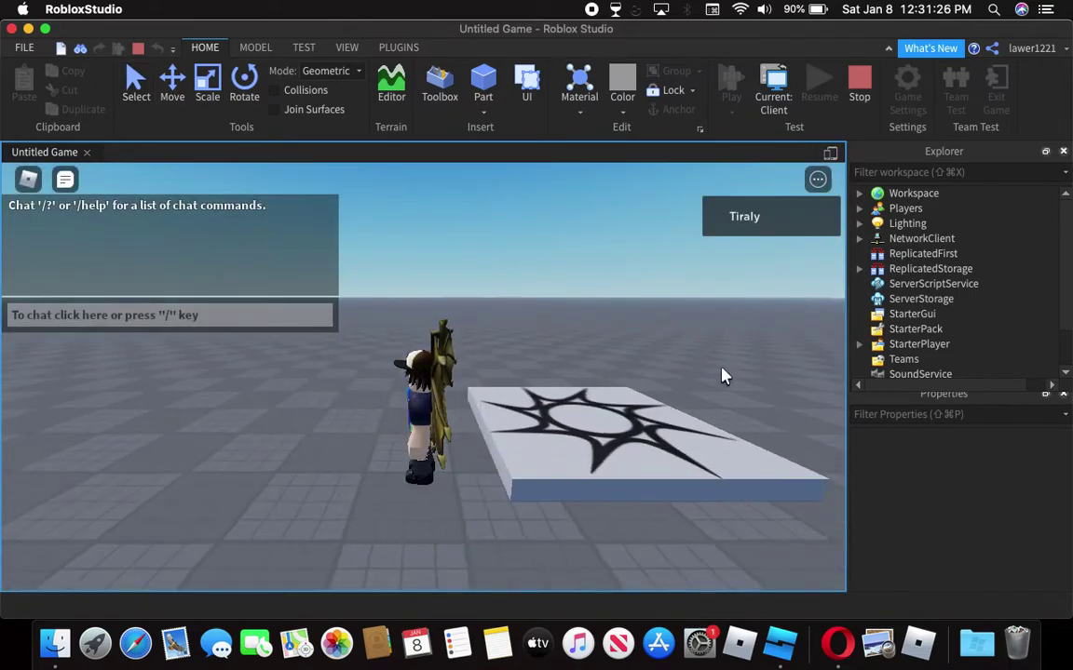
key("a")
key("s")
key("w")
key("d")
key("w")
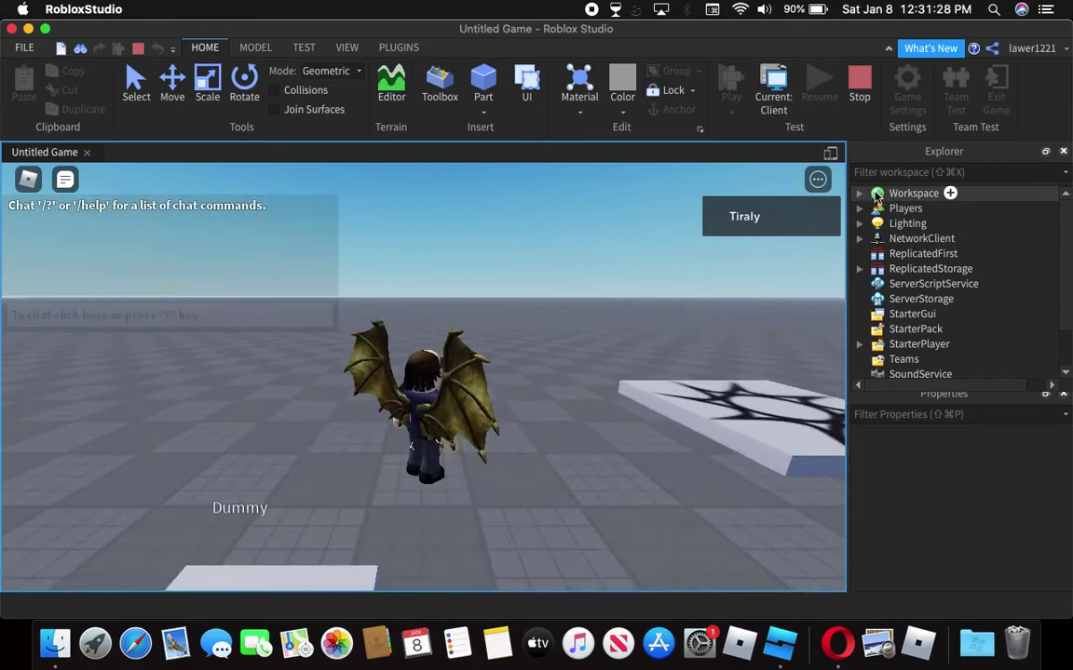
Copy the Animate script from the player's character in the Workspace, and end the playtest
left_click(860, 196)
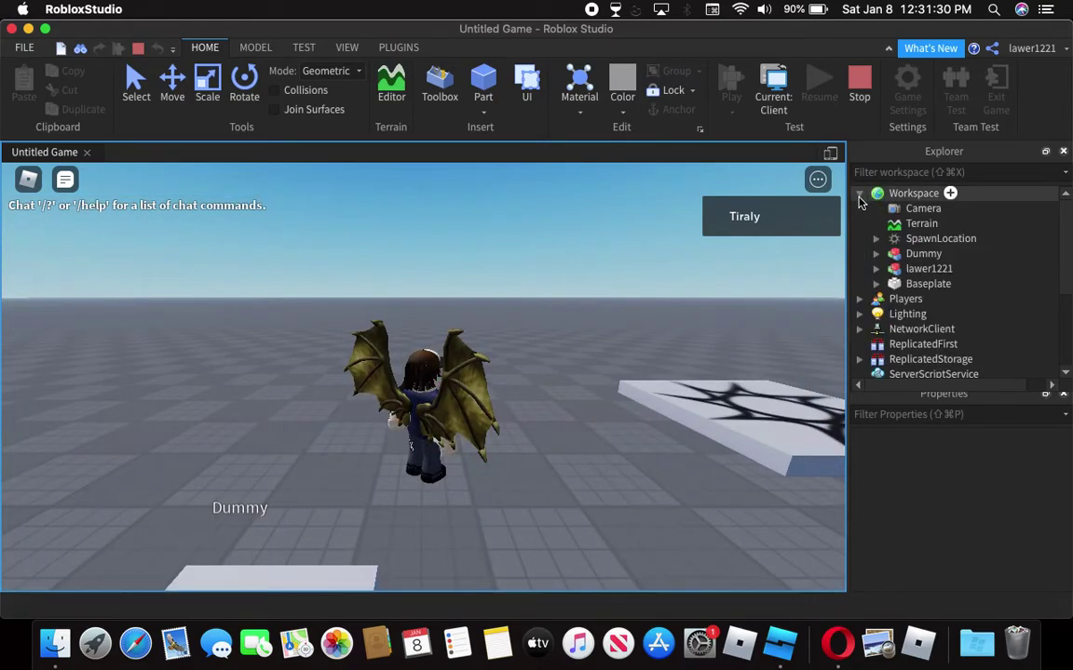
left_click(874, 269)
scroll(942, 309, "down", 4)
scroll(945, 309, "down", 1)
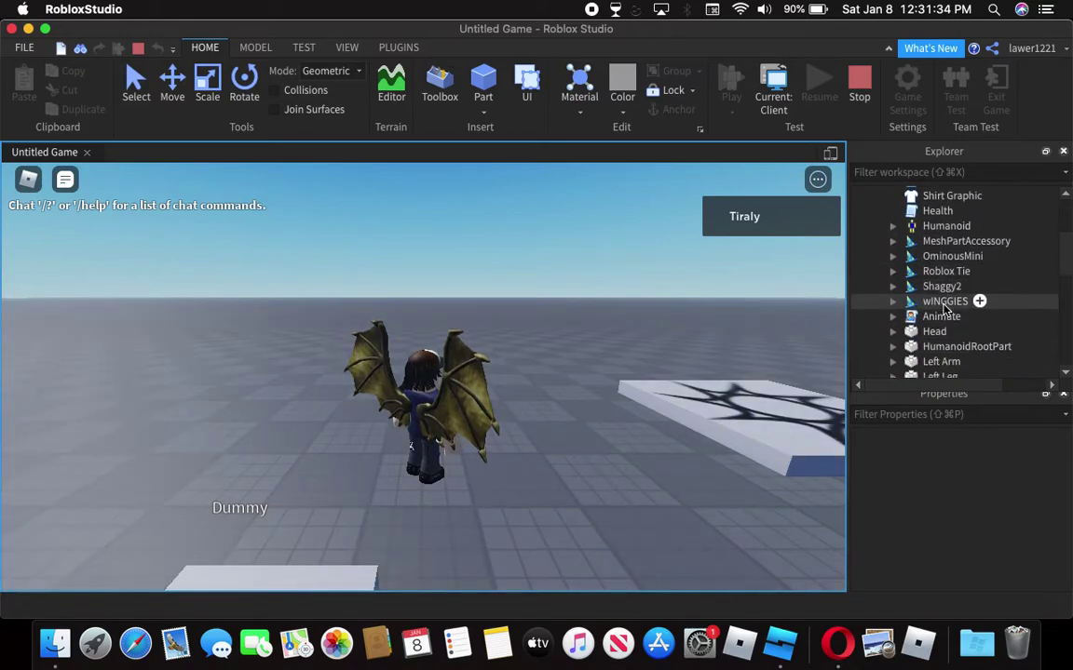
right_click(925, 317)
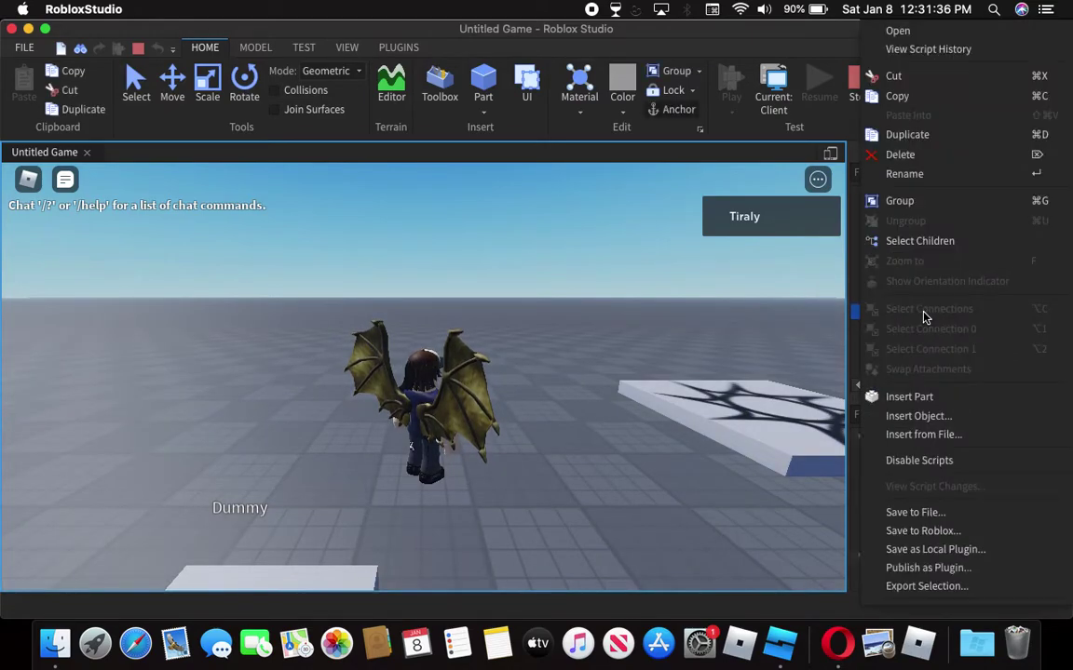
left_click(897, 97)
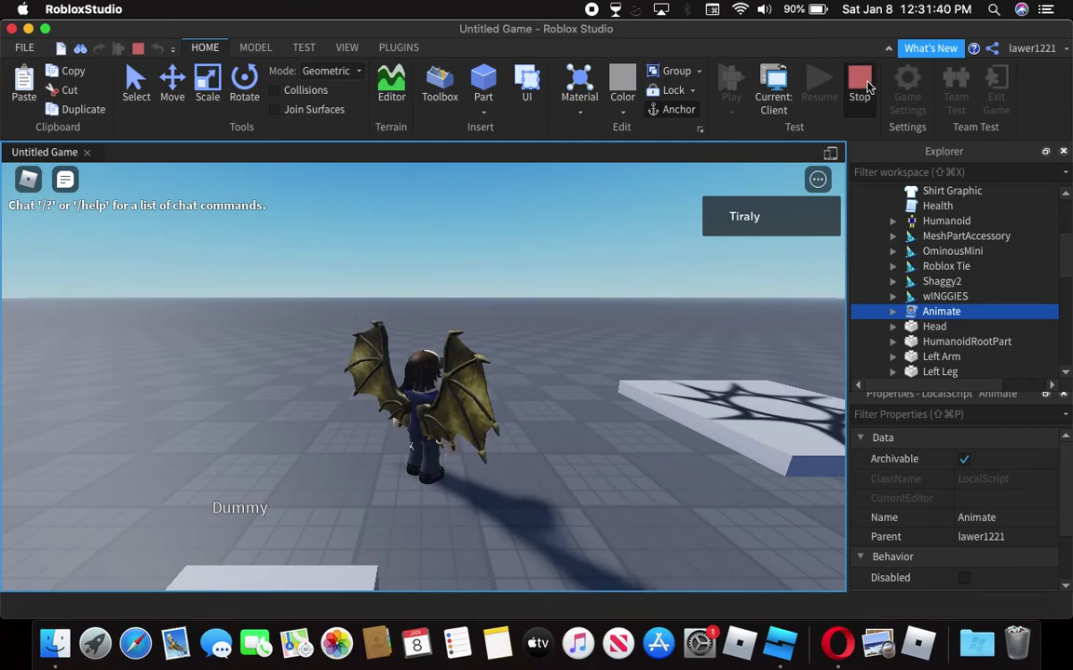
left_click(861, 86)
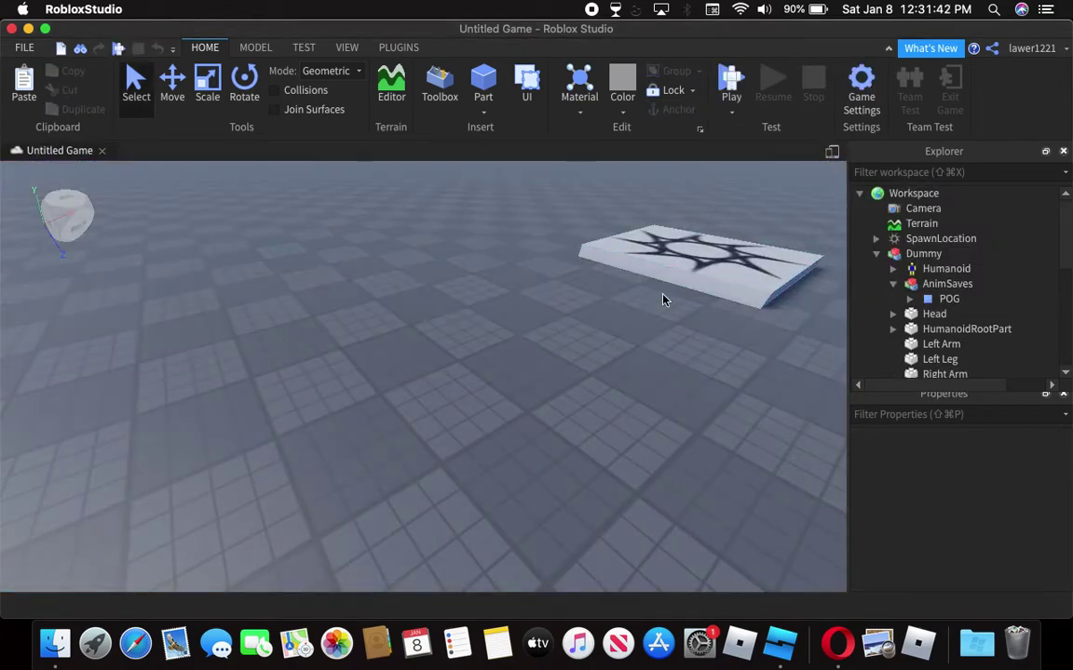
left_click(862, 88)
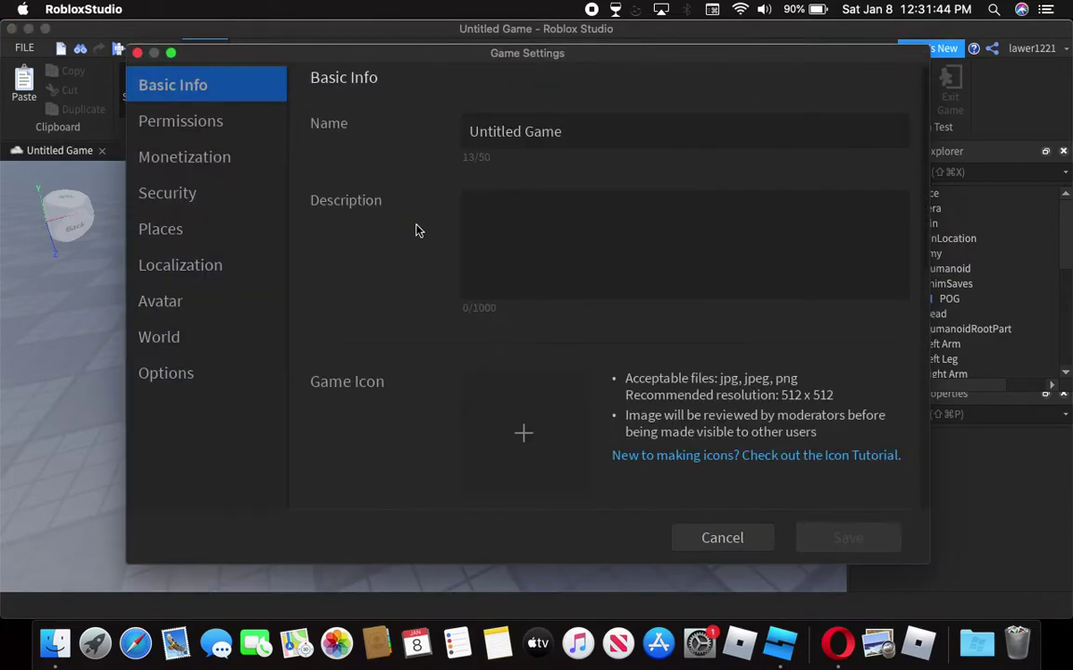
left_click(685, 542)
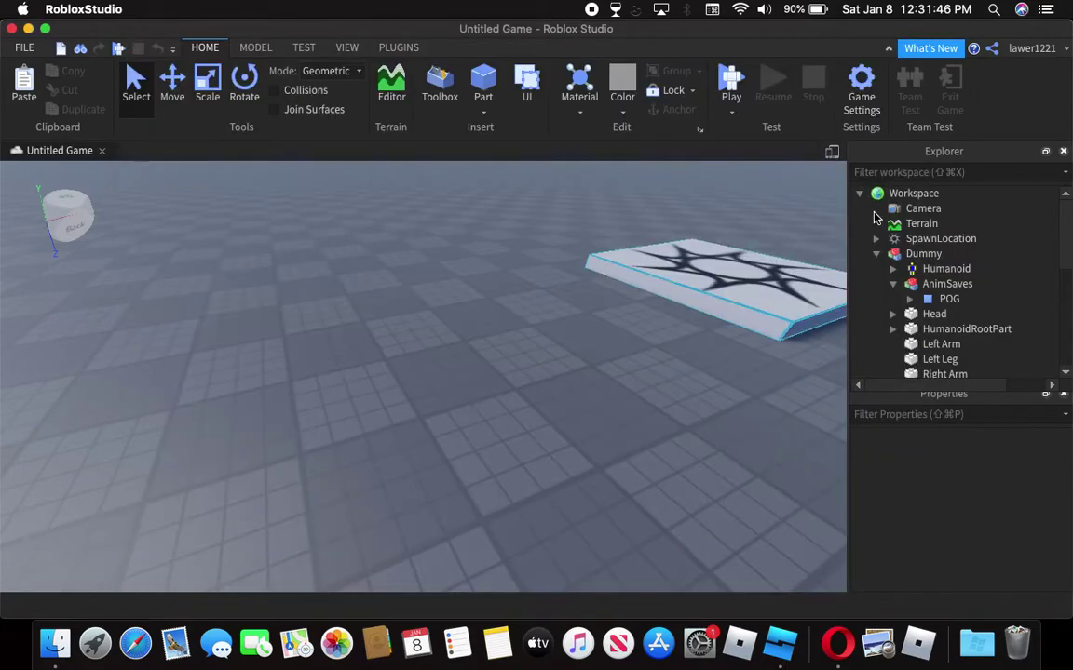
Paste the copied Animate script into StarterCharacterScripts under StarterPlayer
scroll(911, 291, "down", 5)
left_click(859, 295)
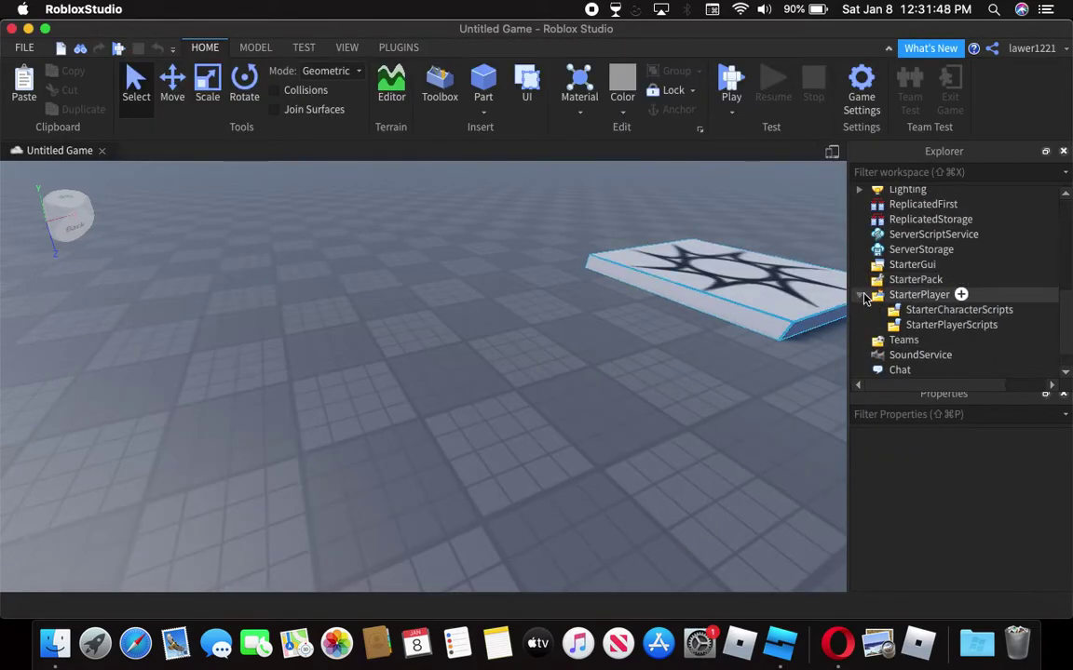
right_click(912, 314)
left_click(891, 72)
Select WalkAnim inside the pasted Animate script's walk value and clear its AnimationId
left_click(892, 325)
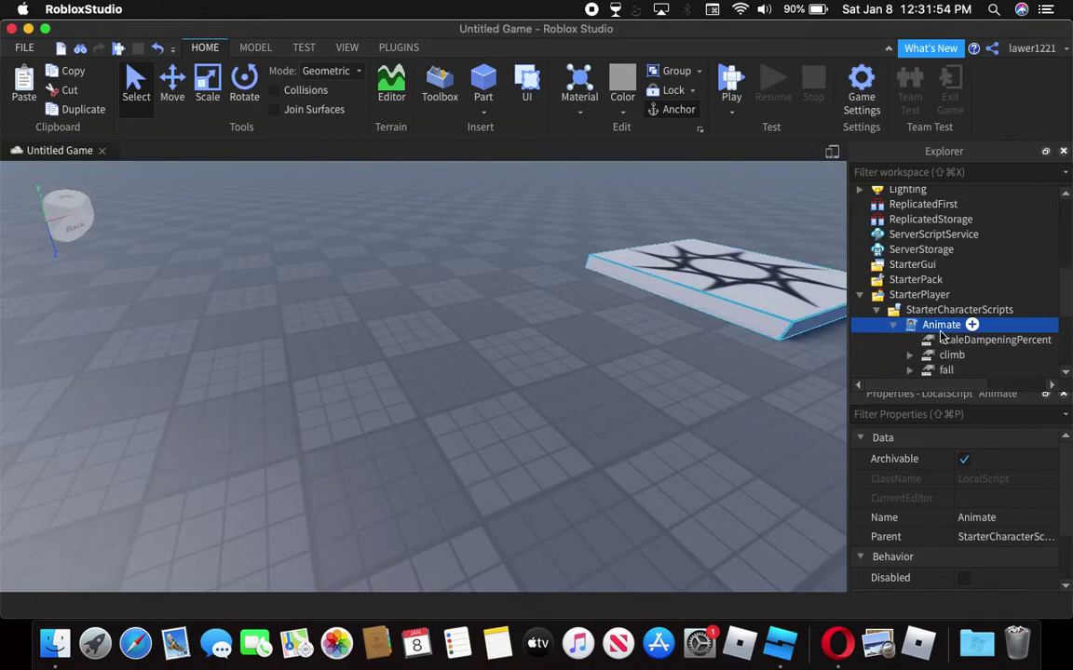
scroll(917, 330, "down", 1)
scroll(917, 331, "down", 5)
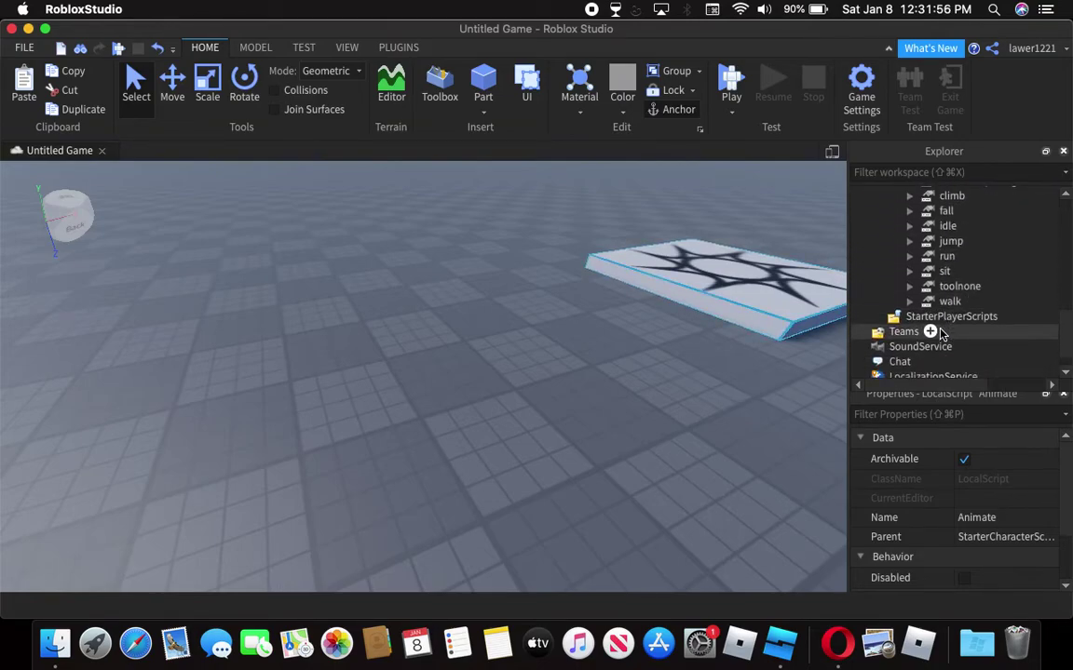
left_click(910, 303)
left_click(936, 315)
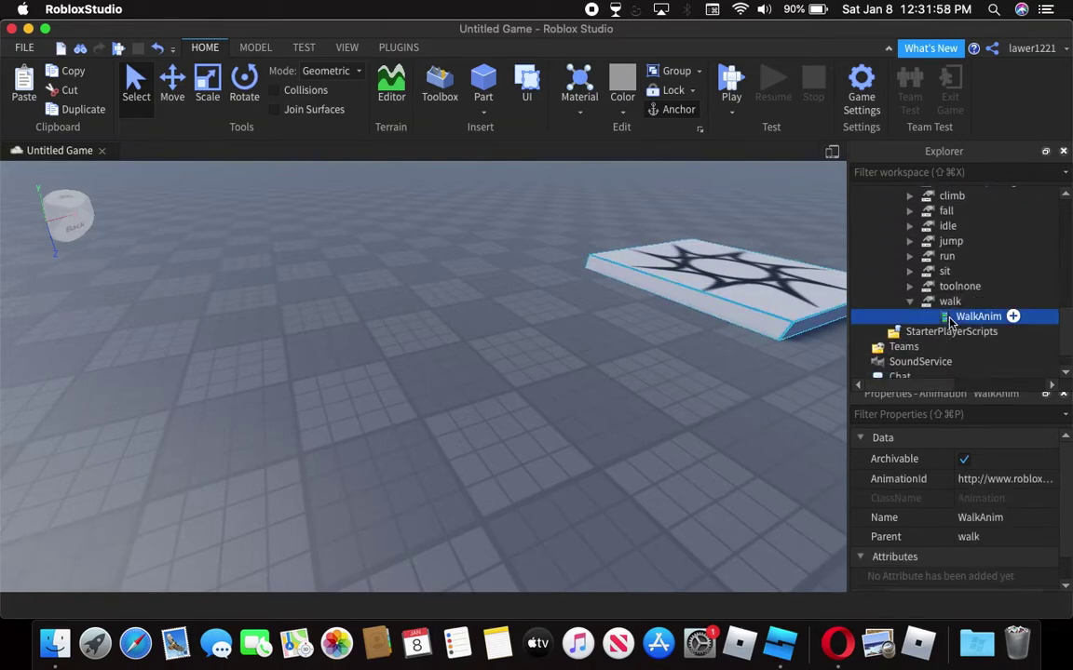
left_click(1004, 480)
key("BackSpace")
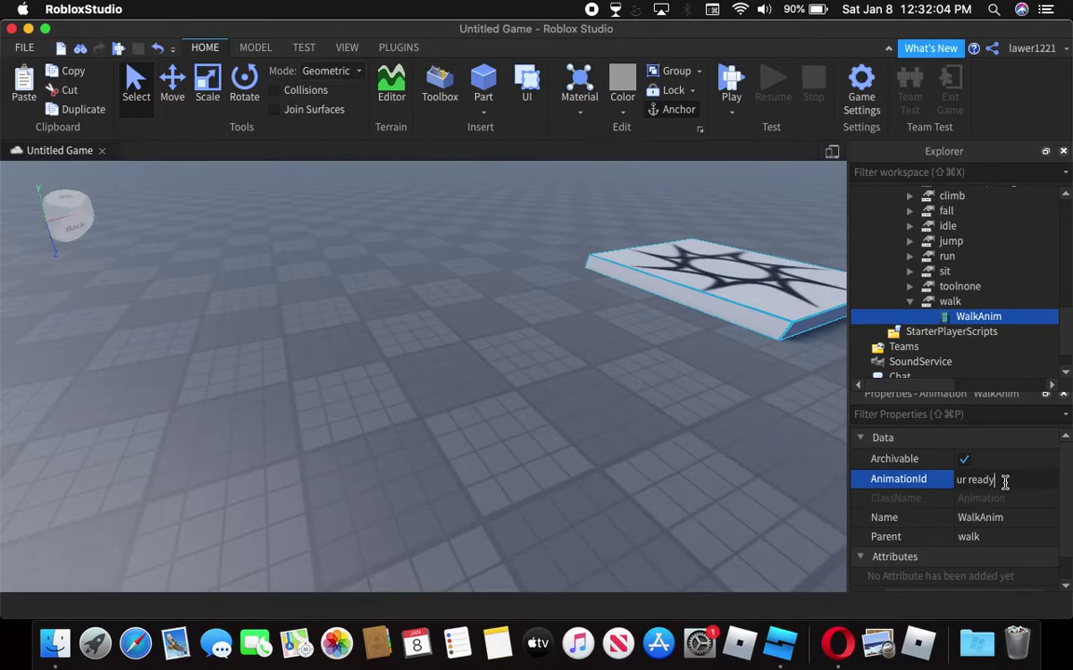
key("BackSpace")
key("BackSpace")
type("jjust paste ur link her")
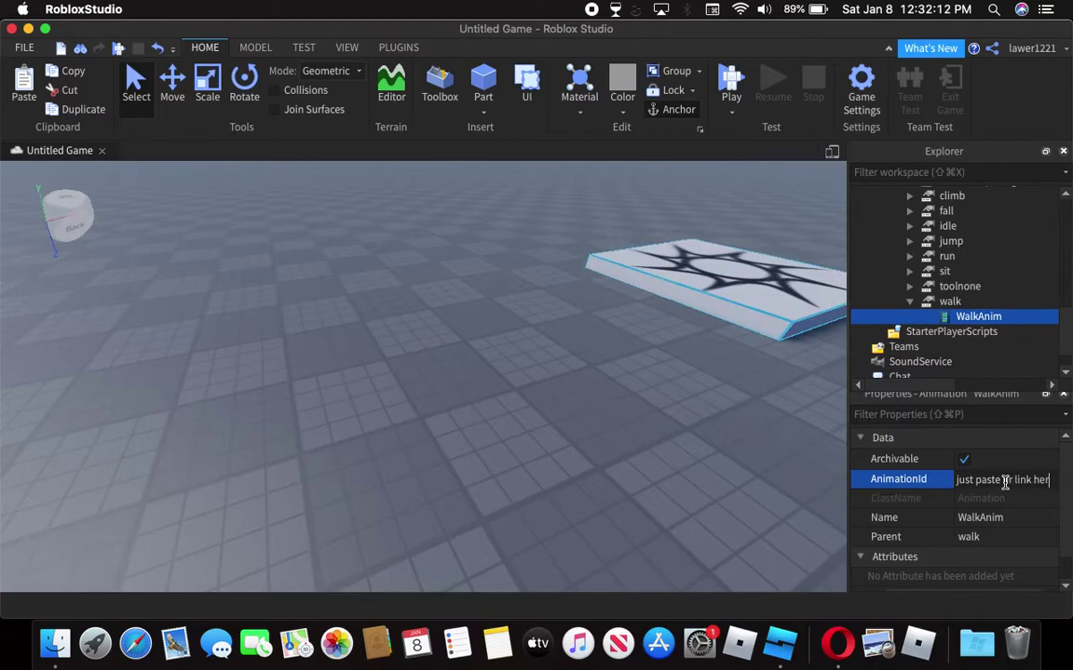
key("BackSpace")
key("BackSpace")
key("BackSpace")
key("BackSpace")
key("BackSpace")
key("BackSpace")
key("BackSpace")
key("BackSpace")
key("BackSpace")
key("BackSpace")
key("BackSpace")
key("BackSpace")
key("BackSpace")
key("BackSpace")
key("BackSpace")
key("BackSpace")
key("BackSpace")
key("BackSpace")
key("BackSpace")
key("BackSpace")
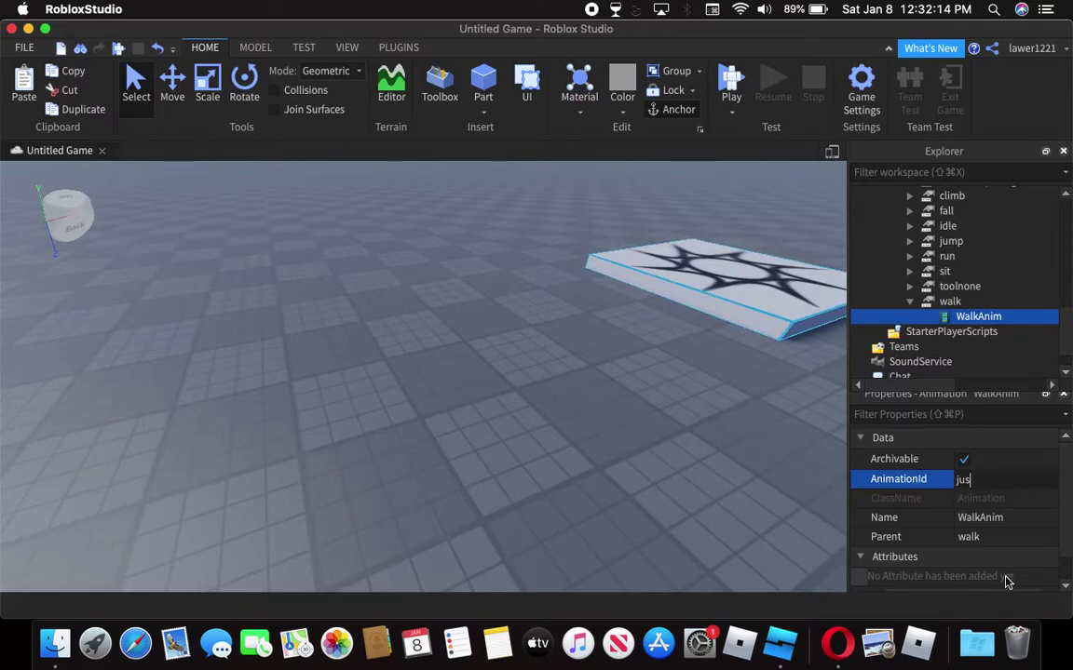
Switch to the browser, copy the web address of the POG animation page, and return to Roblox Studio
left_click(671, 463)
key("ctrl+Right")
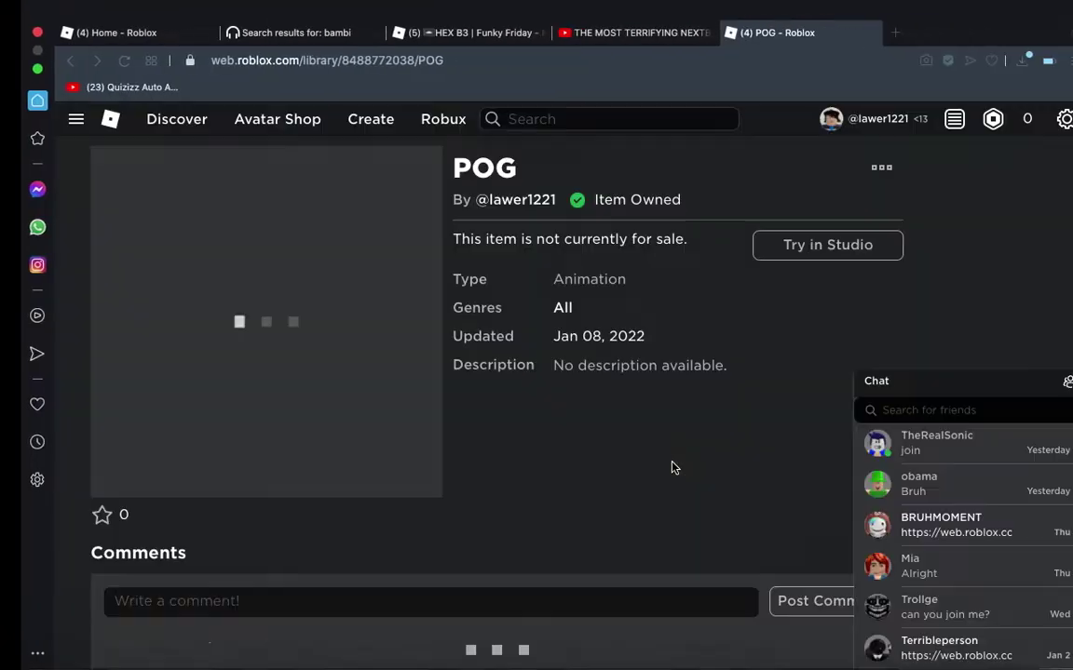
triple_click(346, 42)
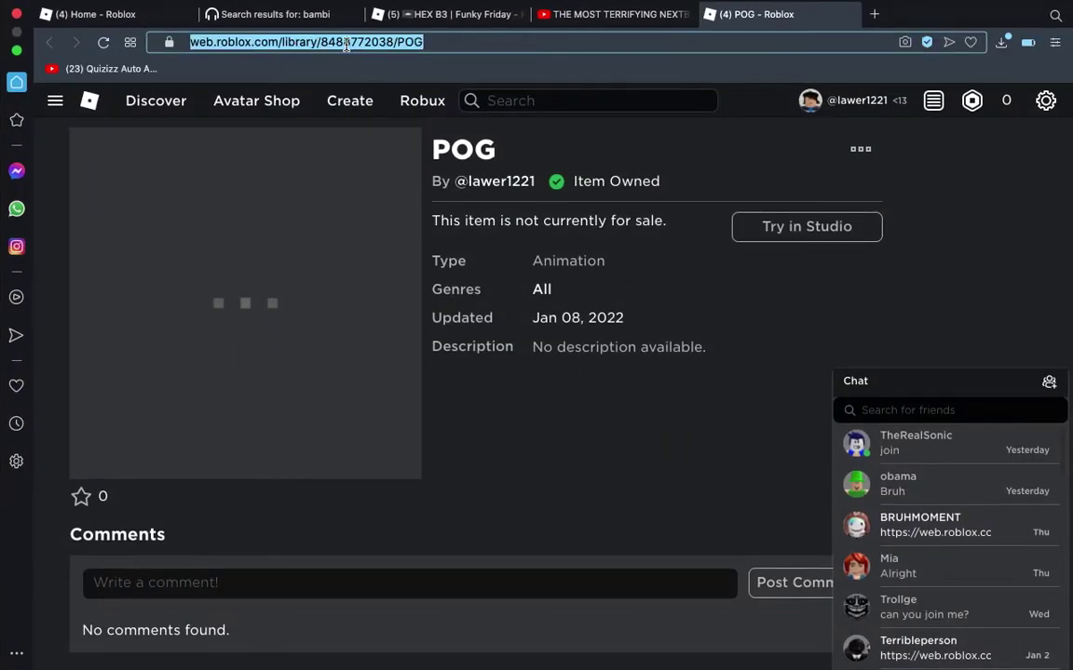
key("super+Tab")
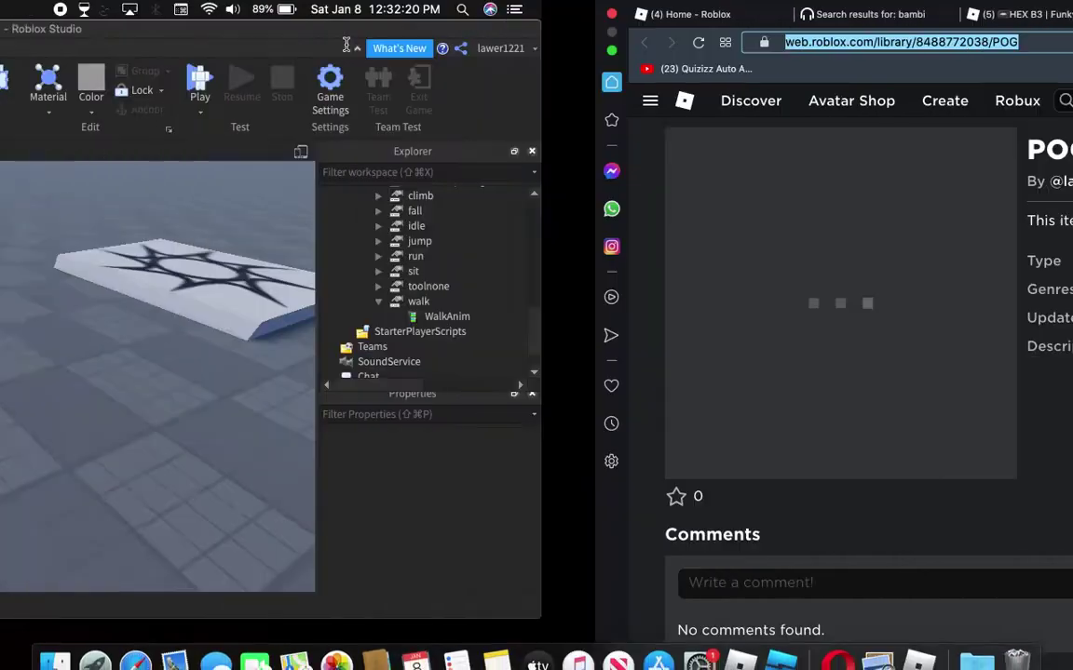
Set WalkAnim's AnimationId to the copied POG animation link
left_click(972, 317)
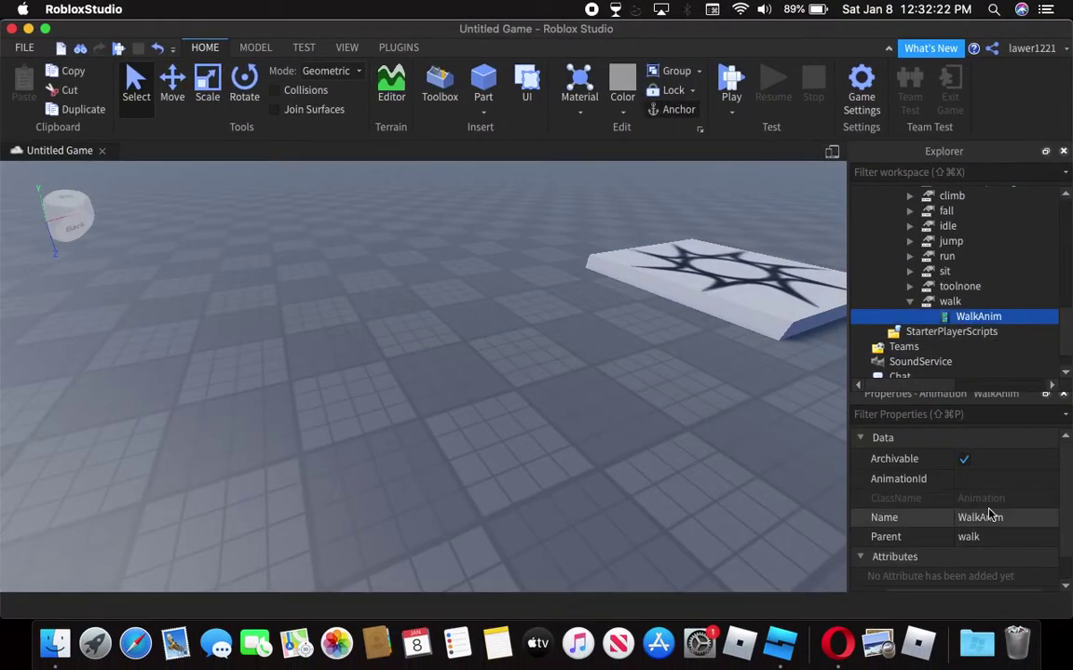
scroll(989, 511, "down", 2)
scroll(989, 511, "up", 2)
left_click(978, 479)
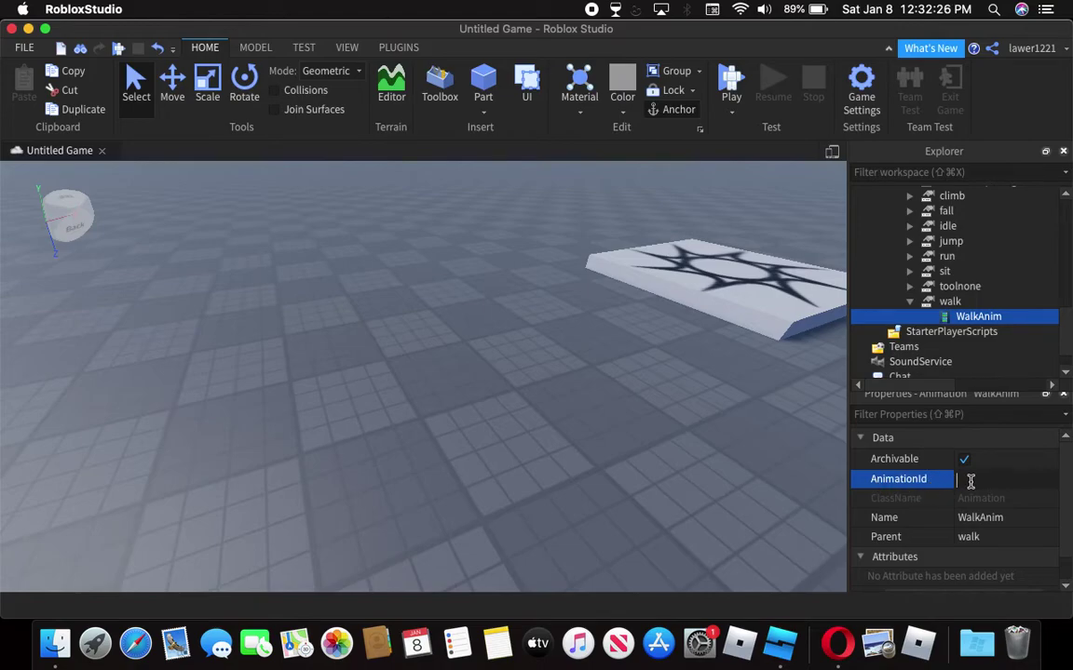
key("super+v")
key("Return")
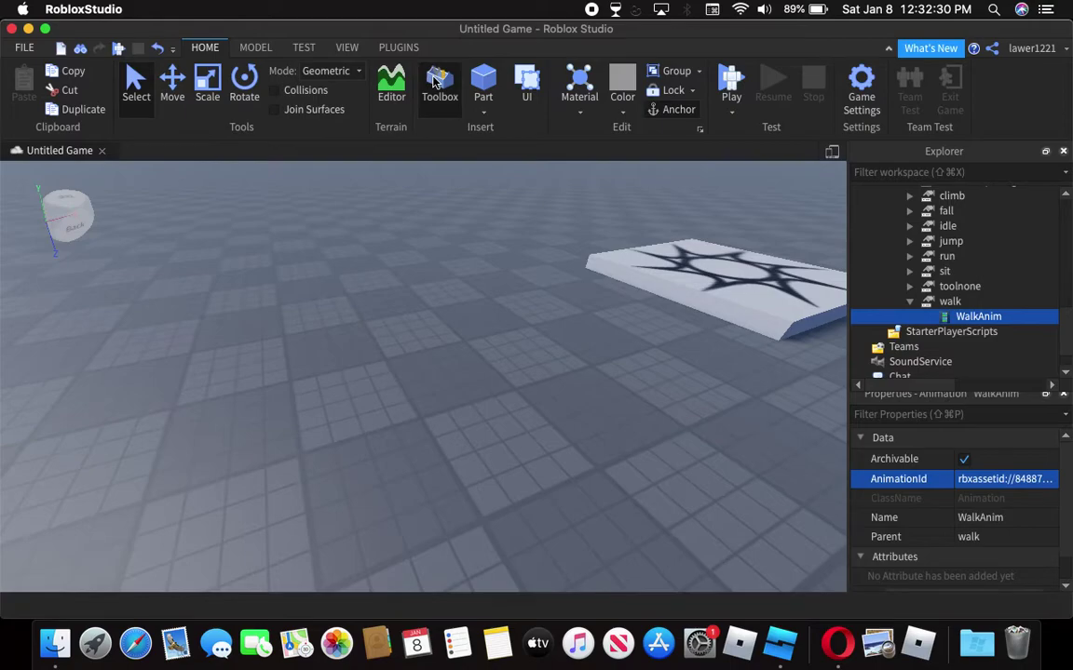
left_click(439, 88)
left_click(162, 218)
type("TES")
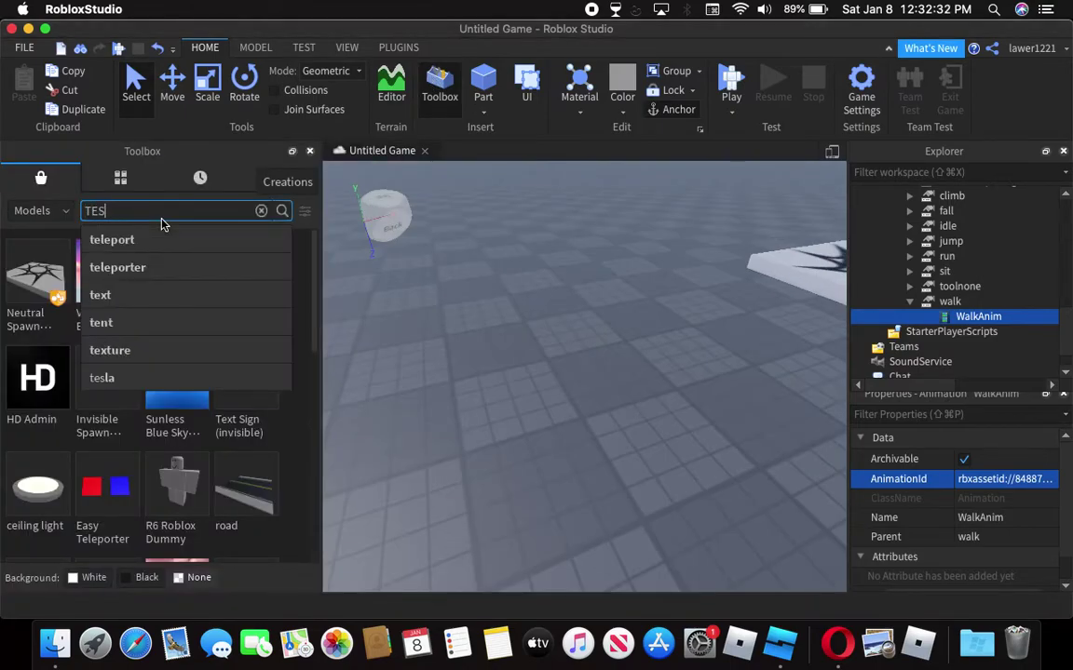
type("T IT")
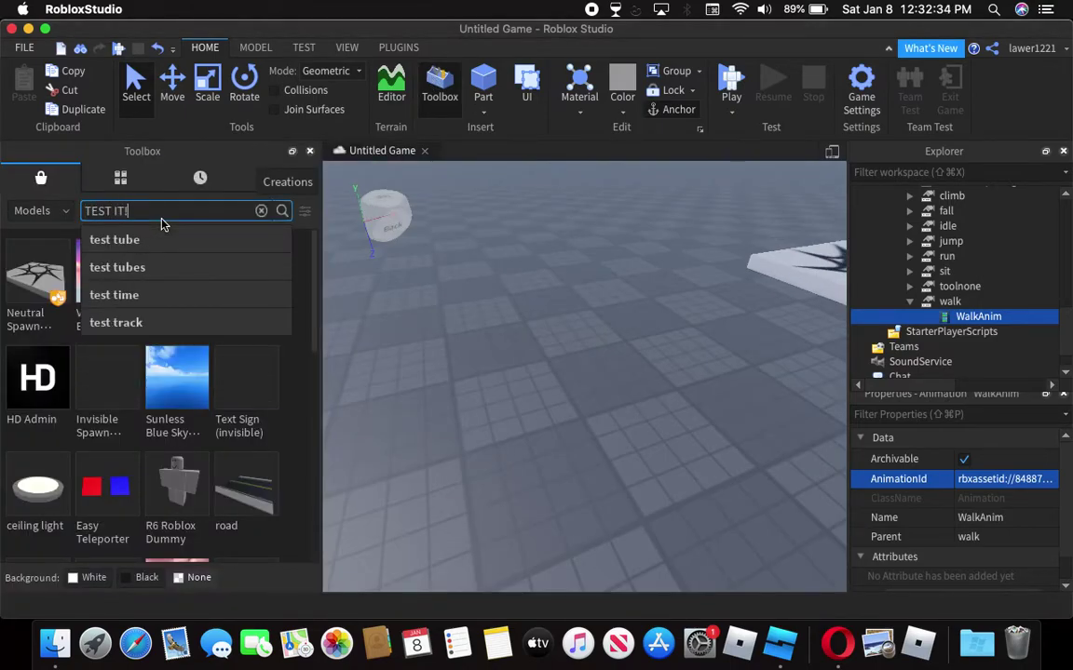
key("BackSpace")
key("BackSpace")
key("BackSpace")
key("BackSpace")
key("BackSpace")
left_click(647, 253)
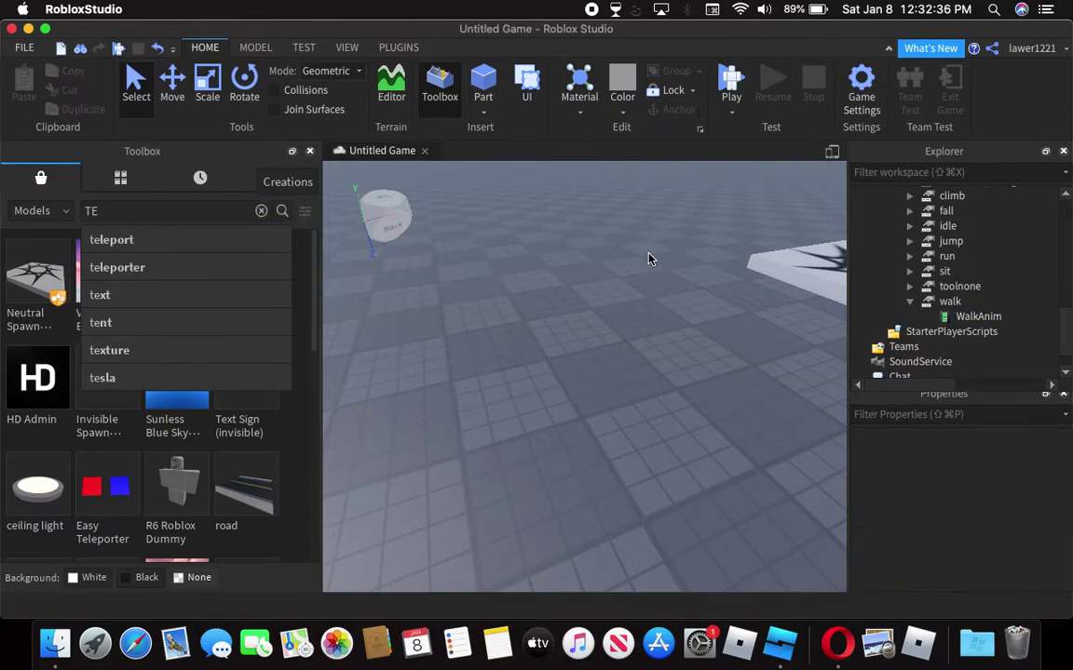
left_click(309, 150)
Playtest the game with the custom run animation and send the chat message "hope you enjoy"
left_click(733, 84)
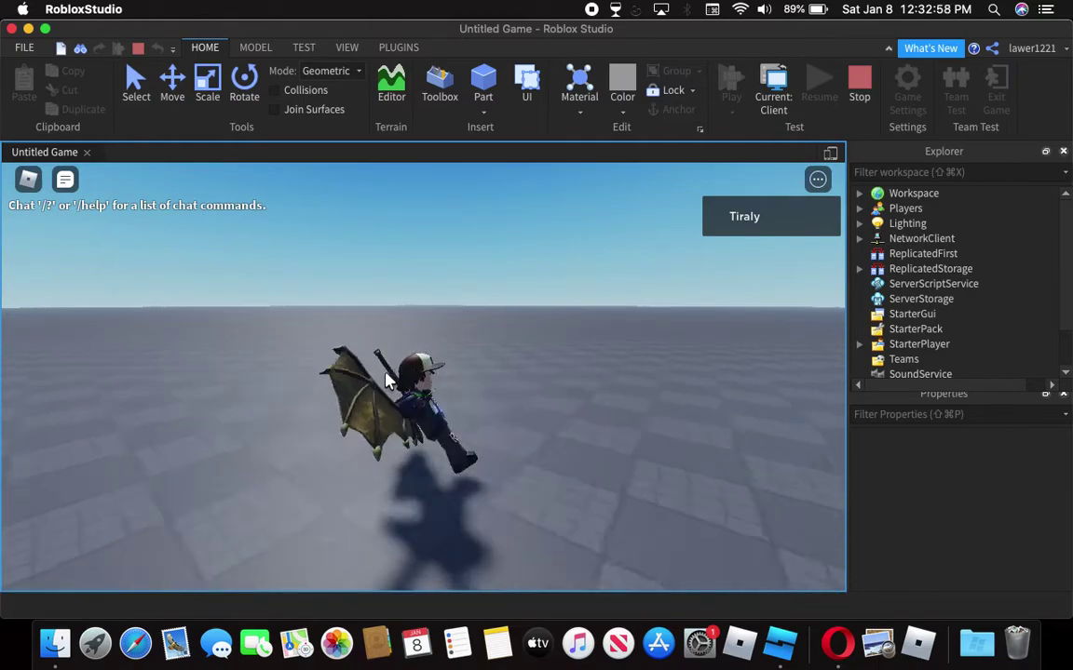
key("slash")
type("he")
key("BackSpace")
type("ope")
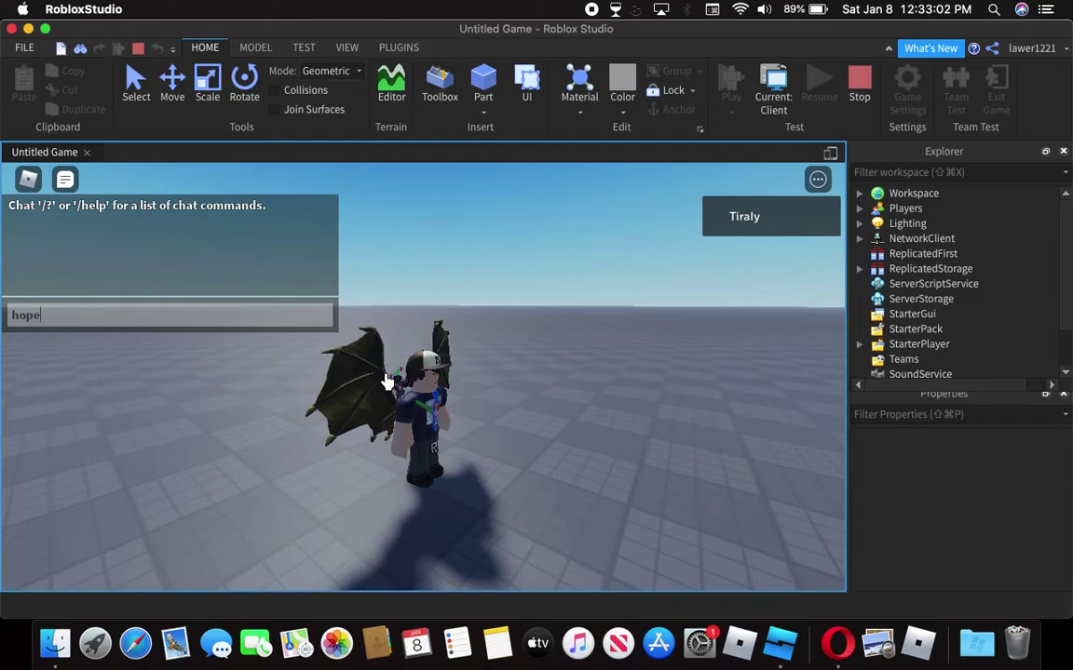
type(" you enjoi")
key("BackSpace")
type("y")
key("Return")
Run the character around, send the chat message "also got to show you something k?", and end the playtest
key("w")
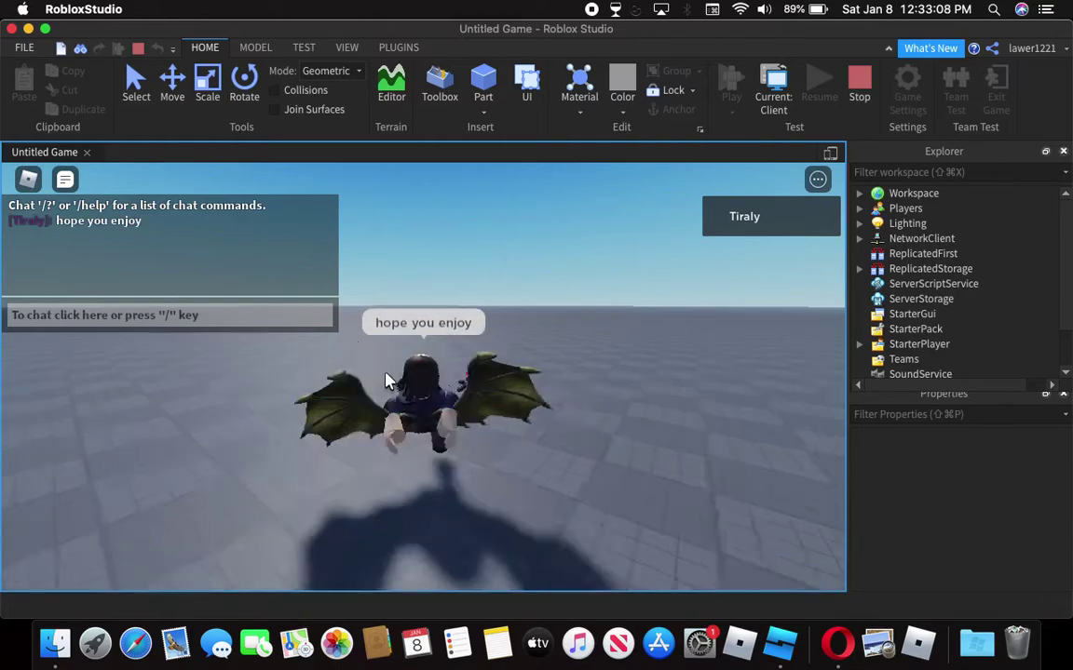
key("s")
key("slash")
type("also ")
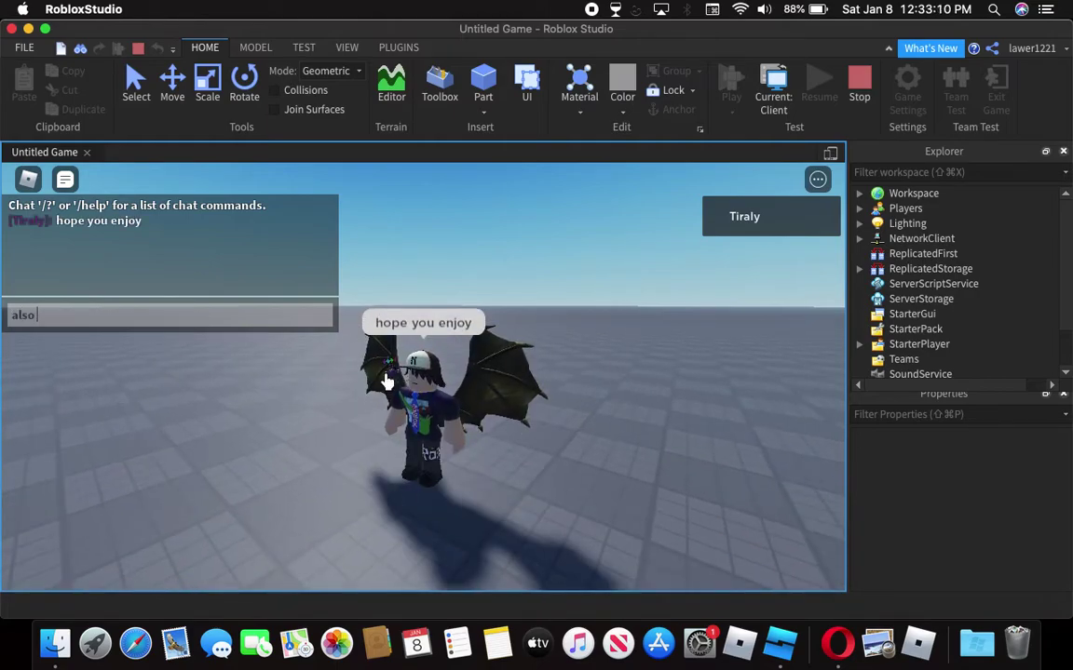
type("got to show ")
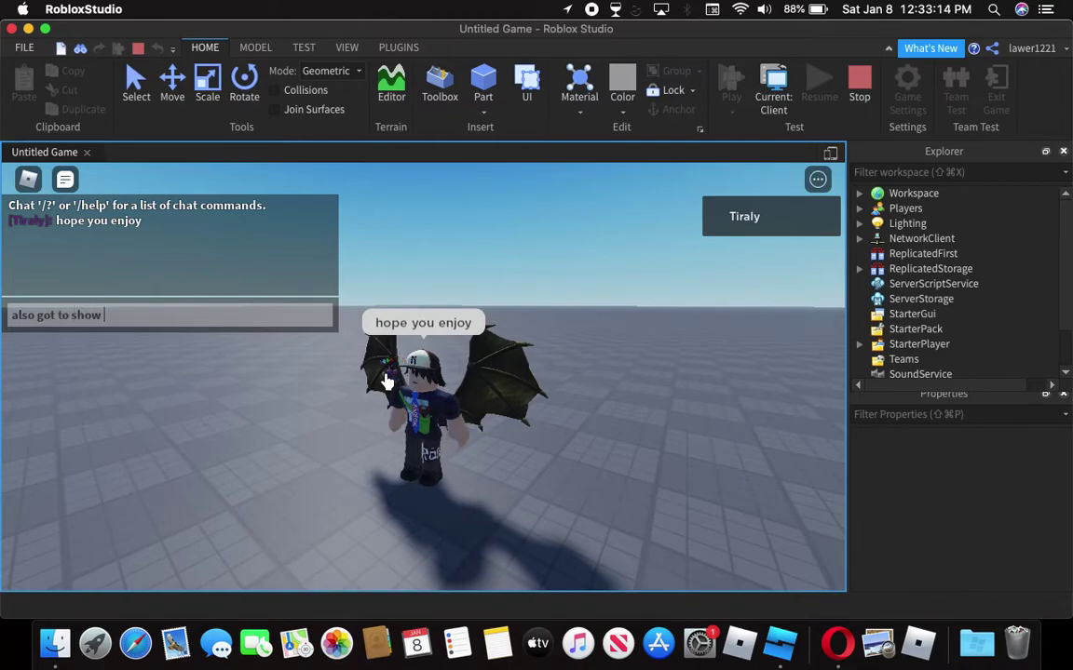
type("you someth")
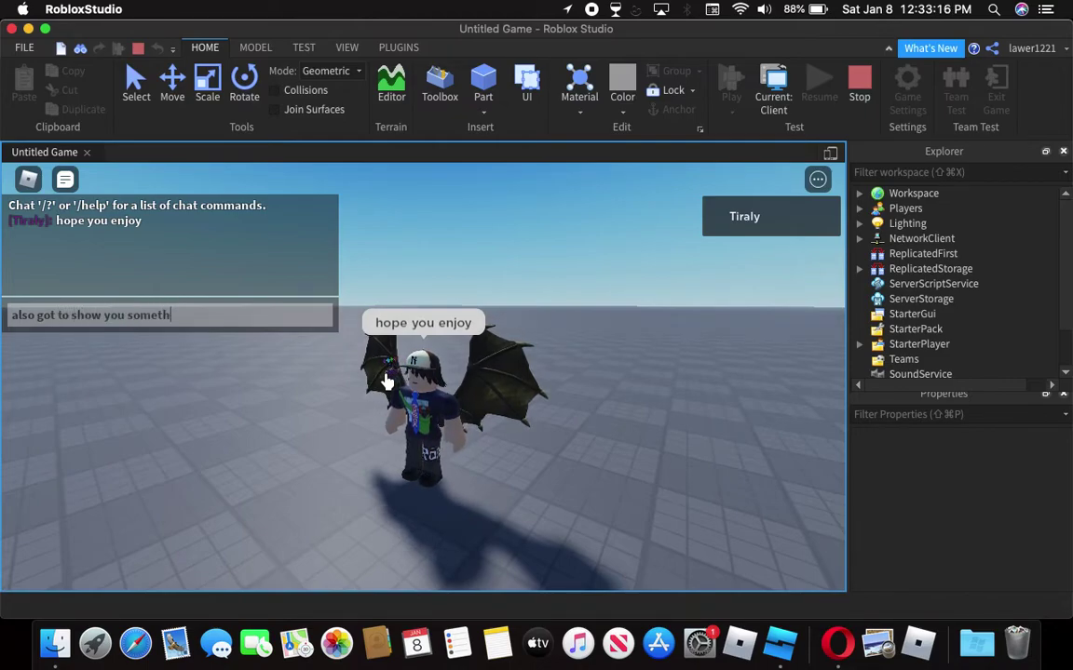
type("igng")
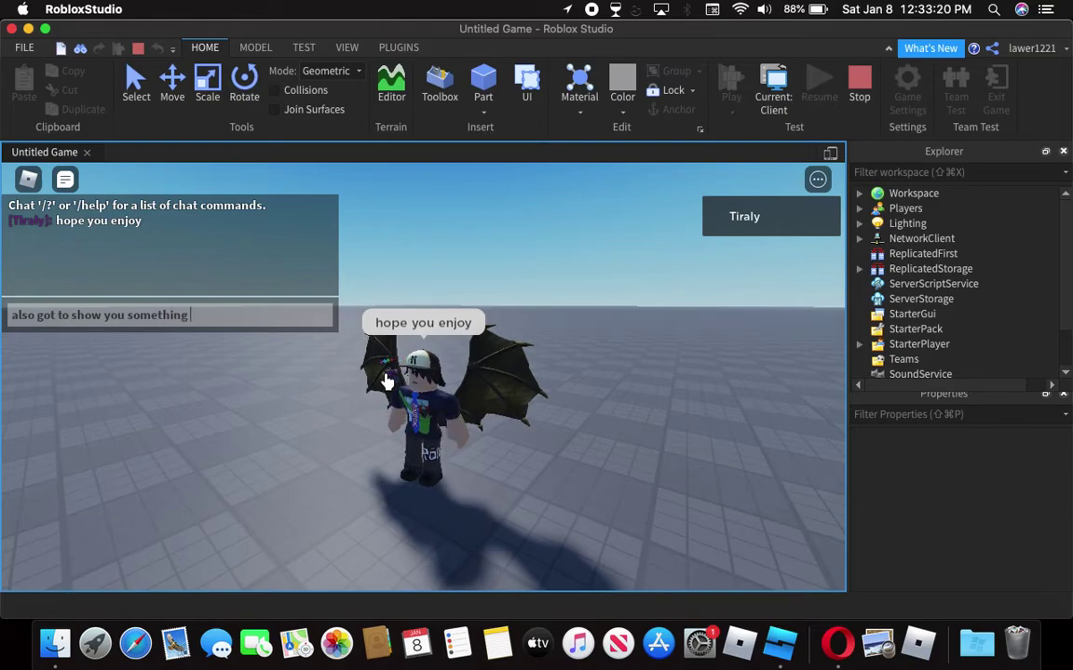
type(" k?")
key("Return")
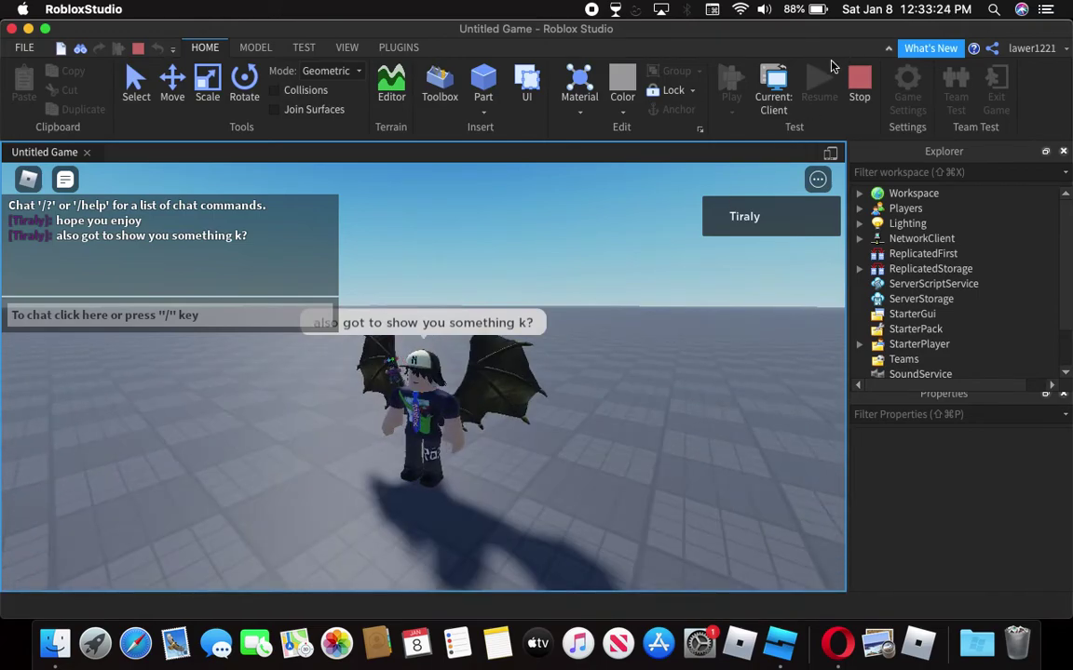
left_click(859, 84)
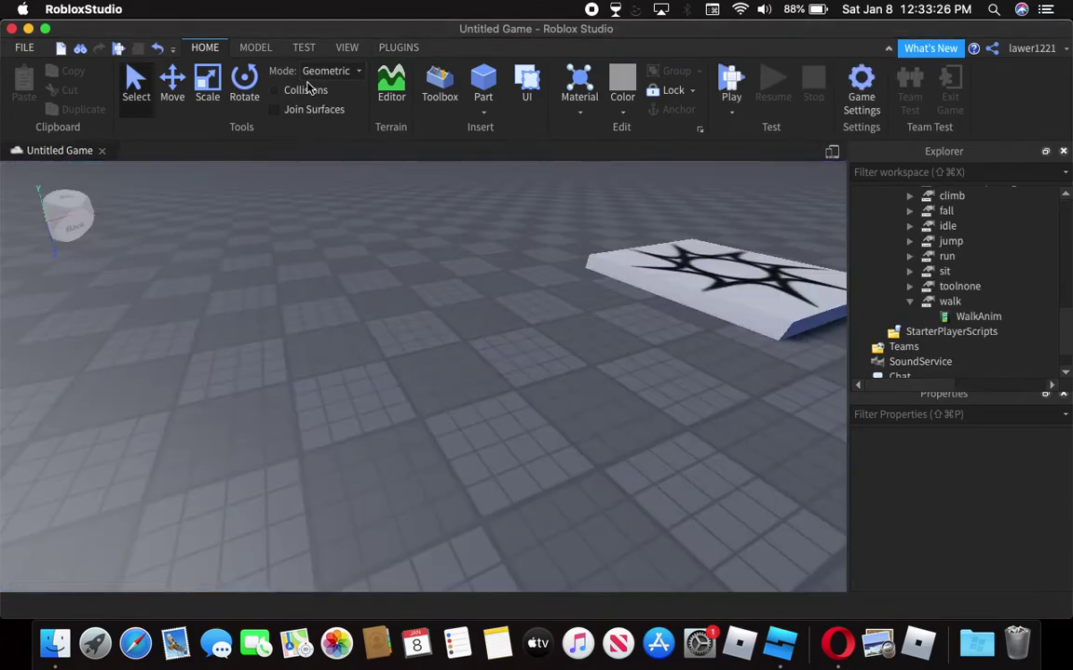
Rename the game to "dummy run animation lessons part //" in its basic info and save the settings
left_click(860, 93)
left_click(575, 132)
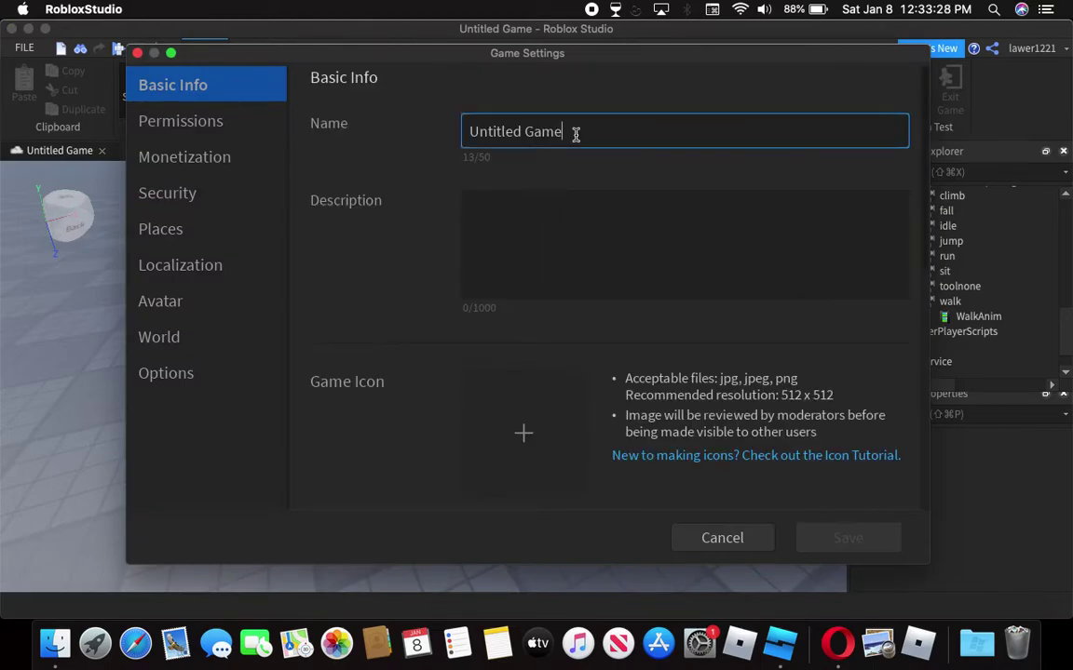
key("super+a")
key("BackSpace")
type("d")
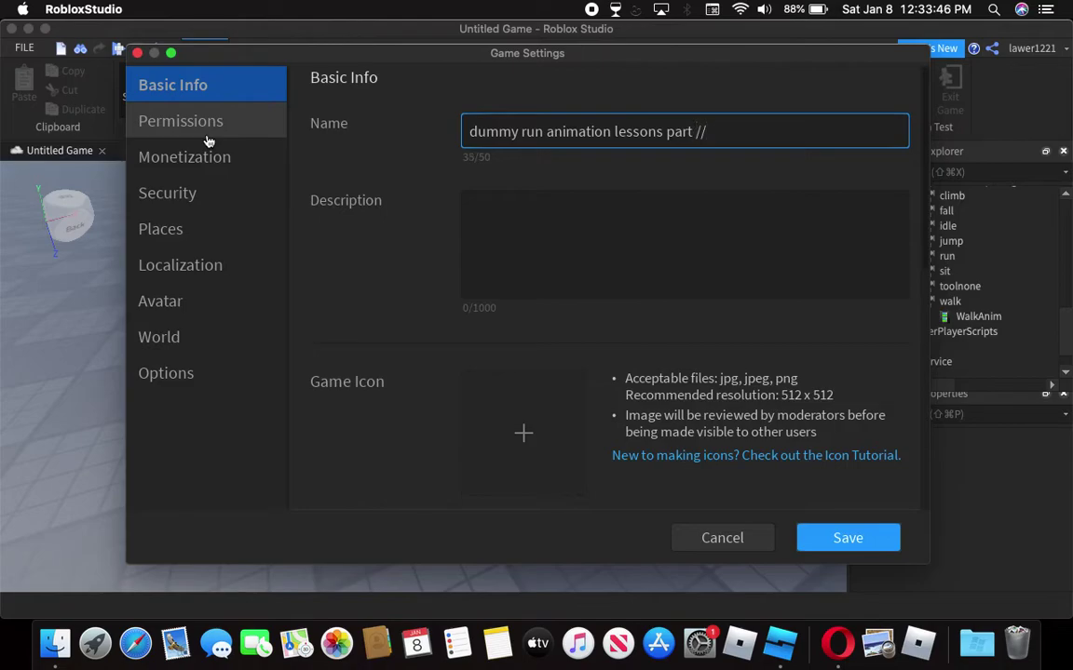
left_click(849, 540)
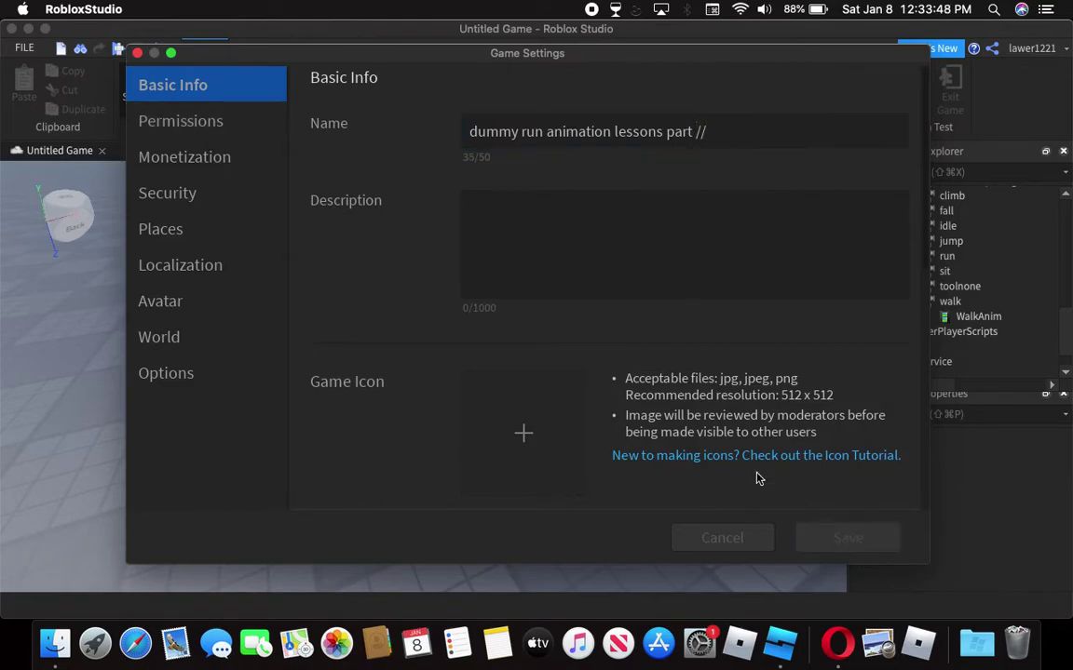
Close the current game's Roblox Studio window
left_click(24, 46)
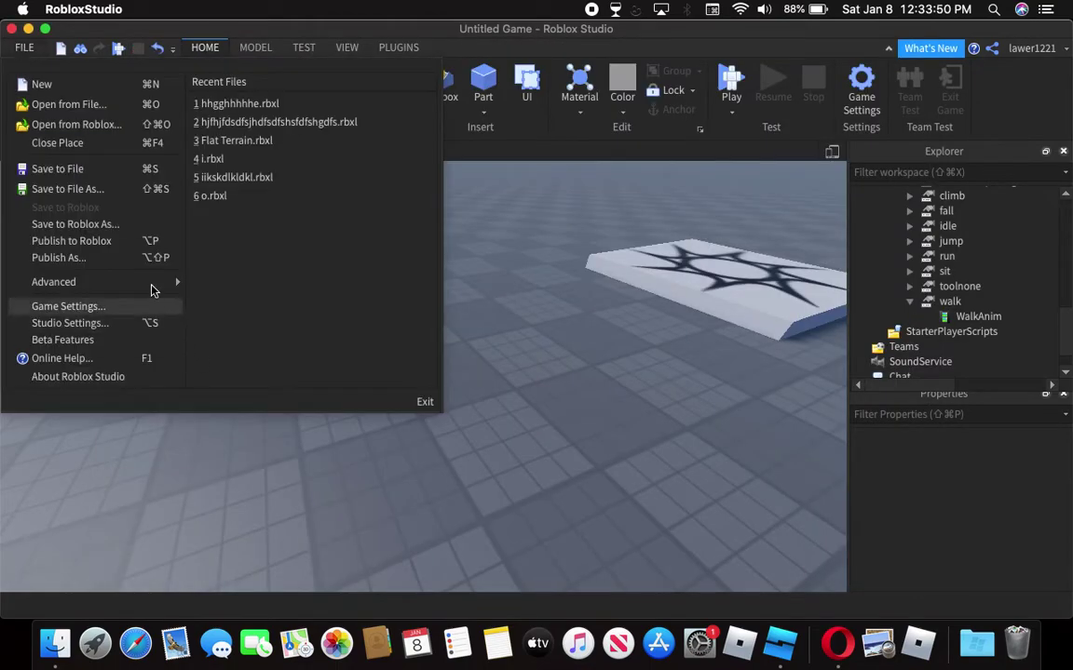
left_click(87, 182)
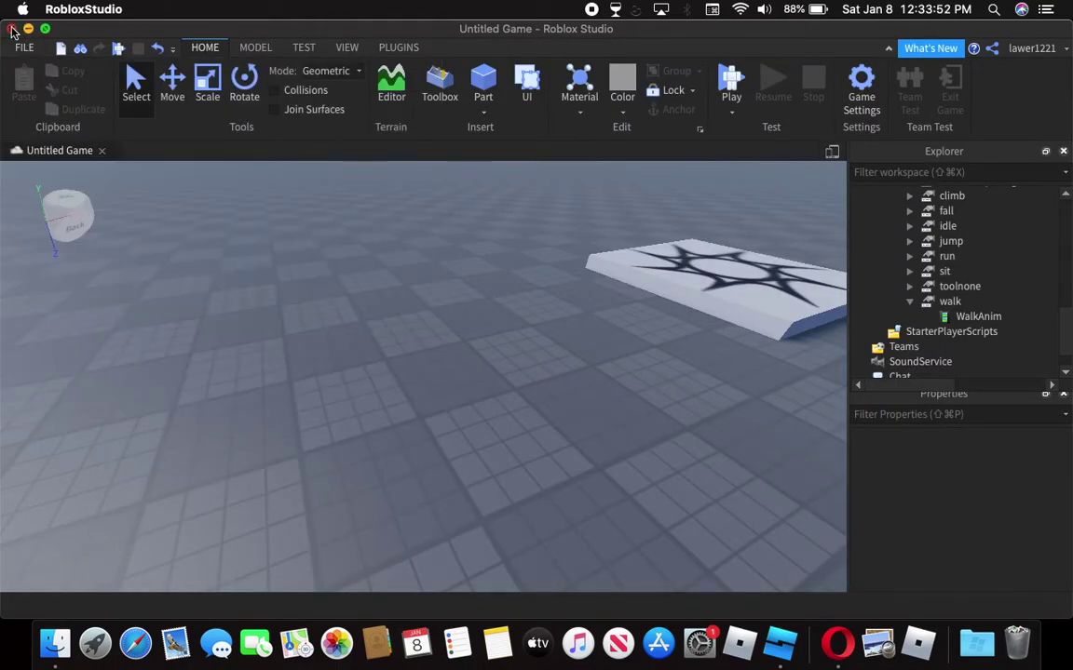
left_click(11, 29)
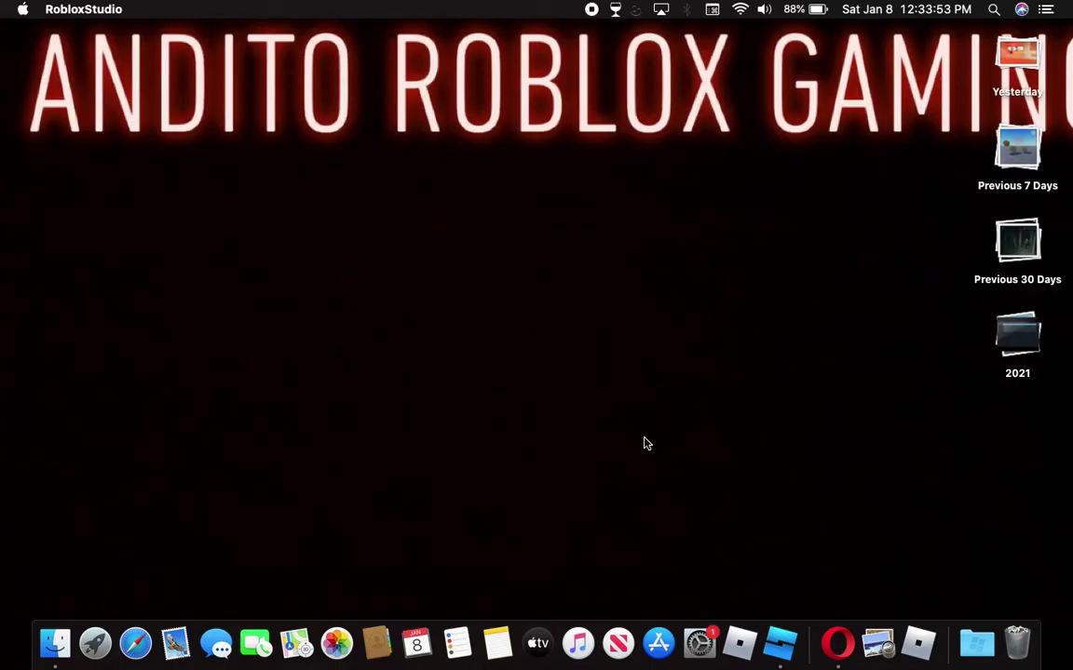
Relaunch Roblox Studio, ignore the auto-recovered file, and open the recent game "game animation working"
left_click(783, 650)
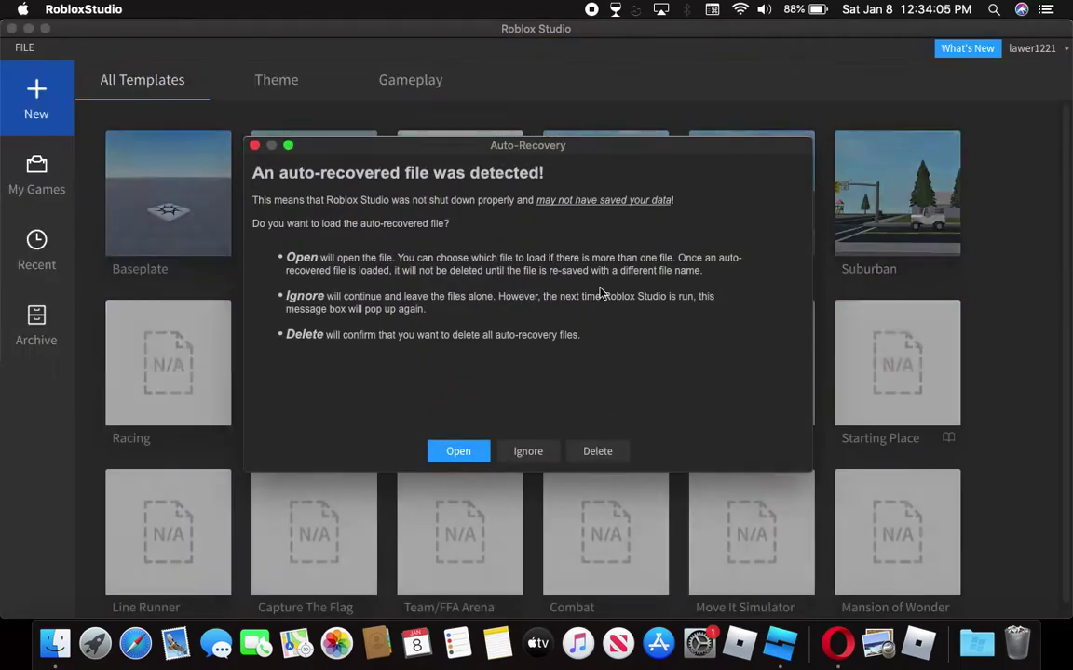
left_click(529, 451)
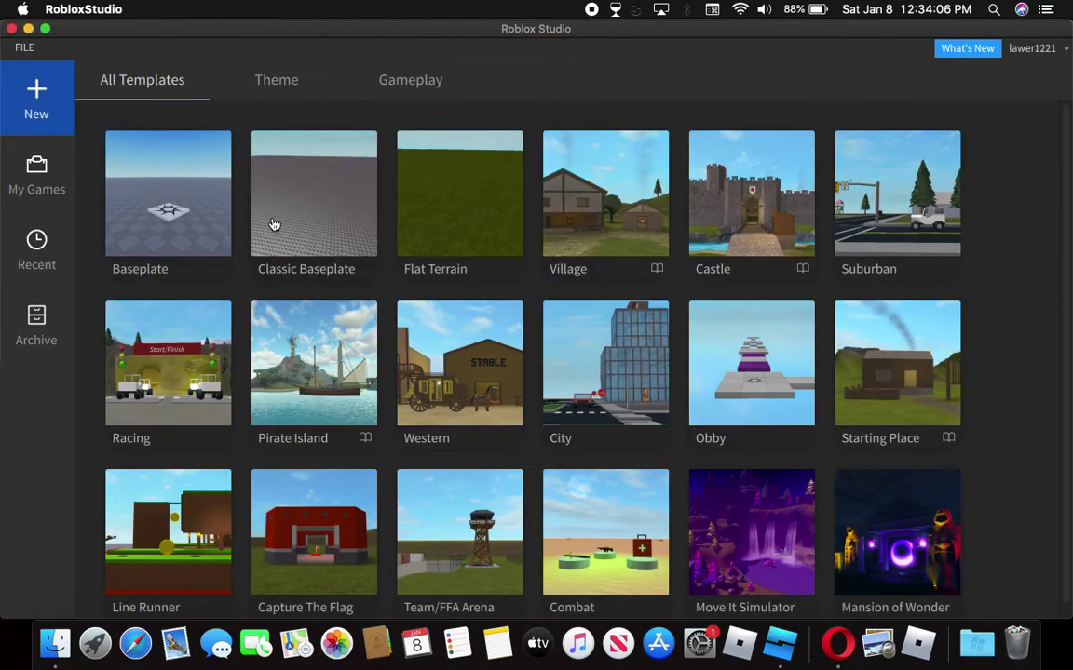
left_click(56, 182)
left_click(46, 242)
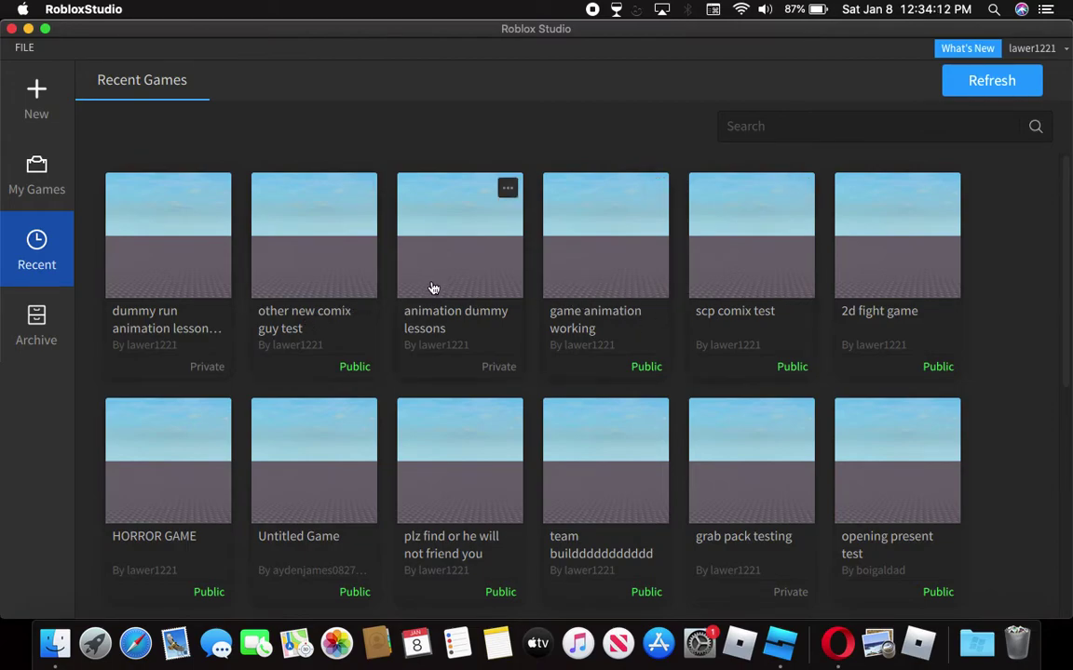
left_click(616, 268)
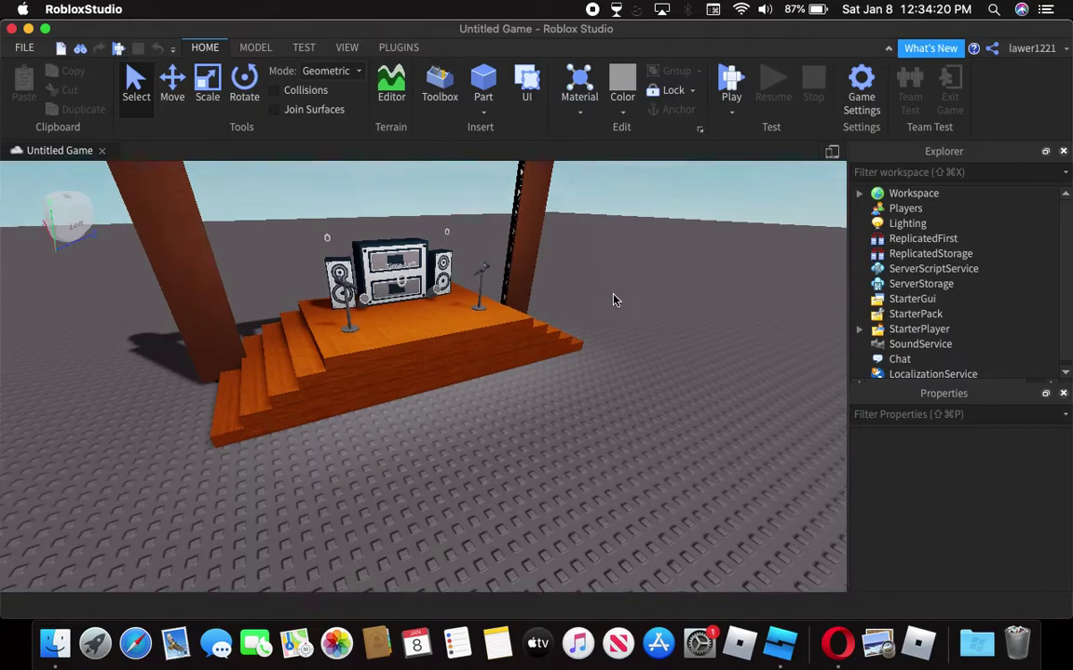
Start a playtest at the current camera position beside the stage and send the chat messages "game is public" and "by me"
right_click_drag(615, 299, 614, 301)
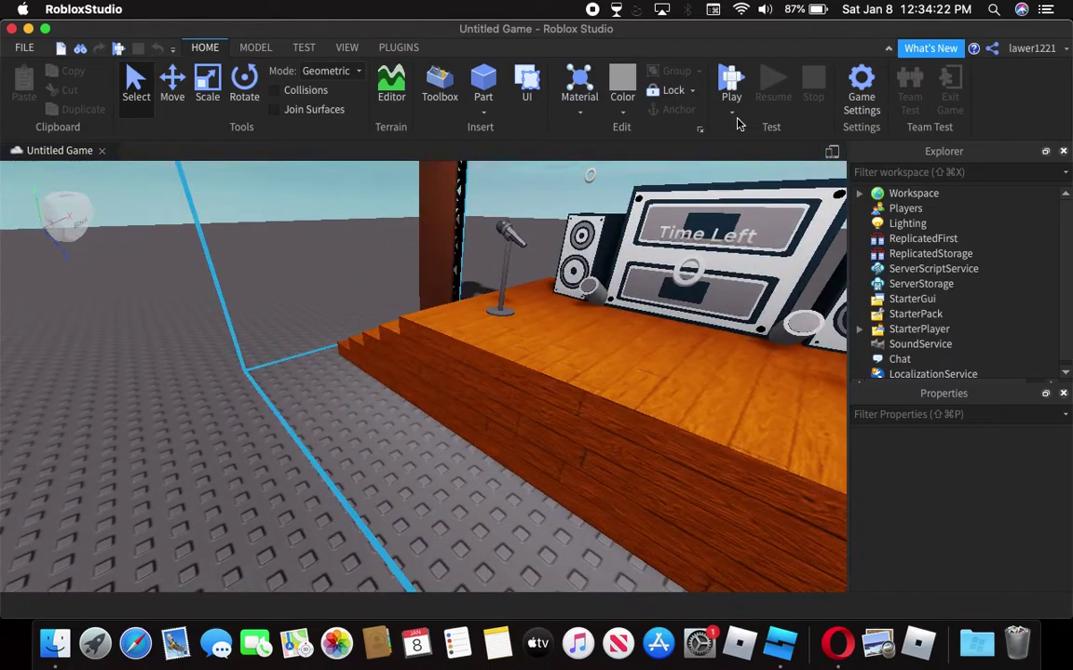
left_click(732, 113)
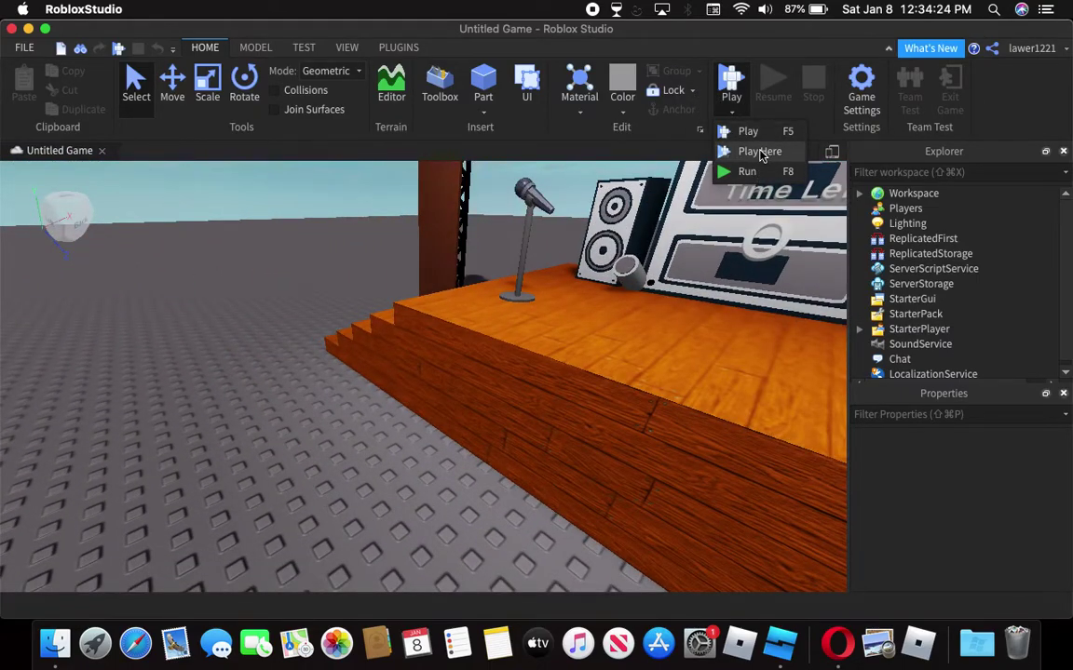
left_click(759, 152)
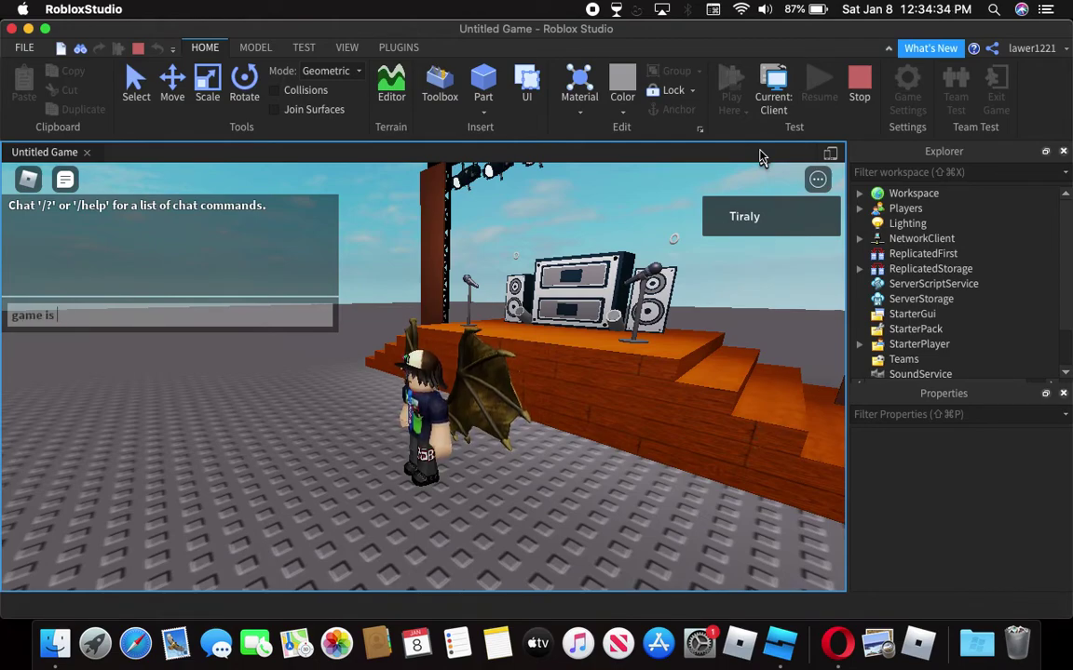
type("c")
key("Return")
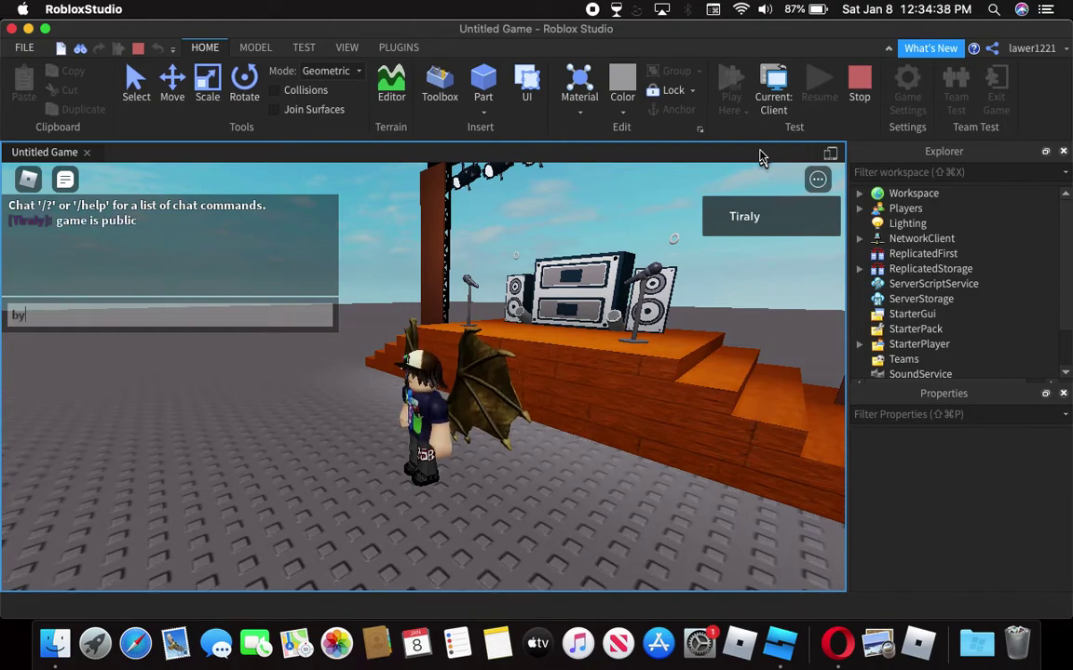
key("BackSpace")
key("Return")
Walk the character up to the stage microphone, interact with it, and start a song from the lower part of the song selection
key("s")
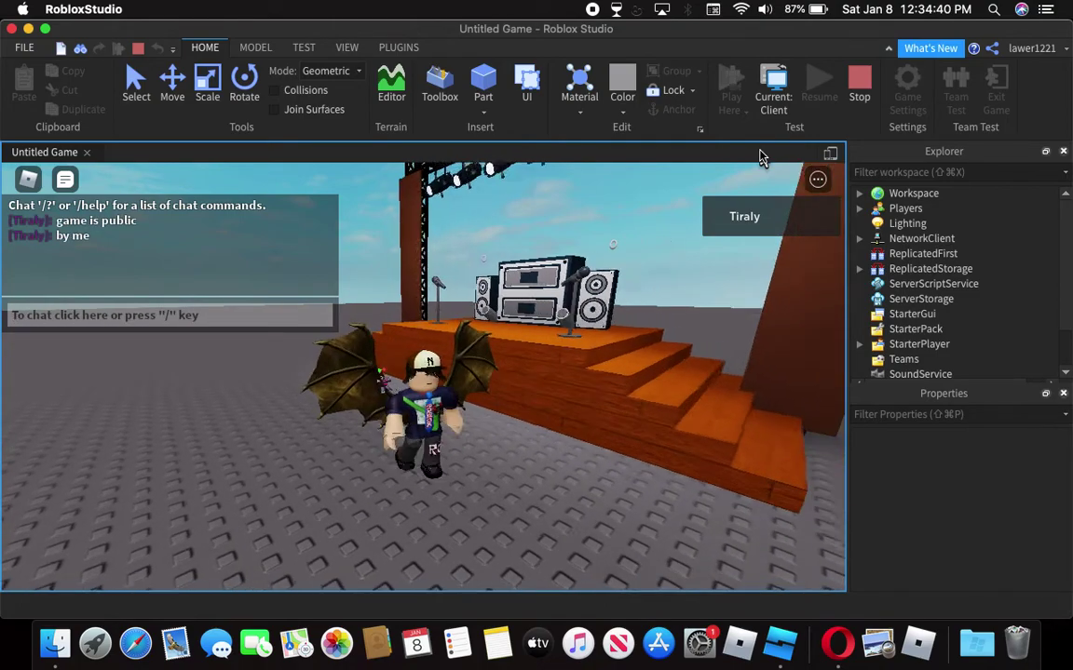
key("d")
key("w")
key("e")
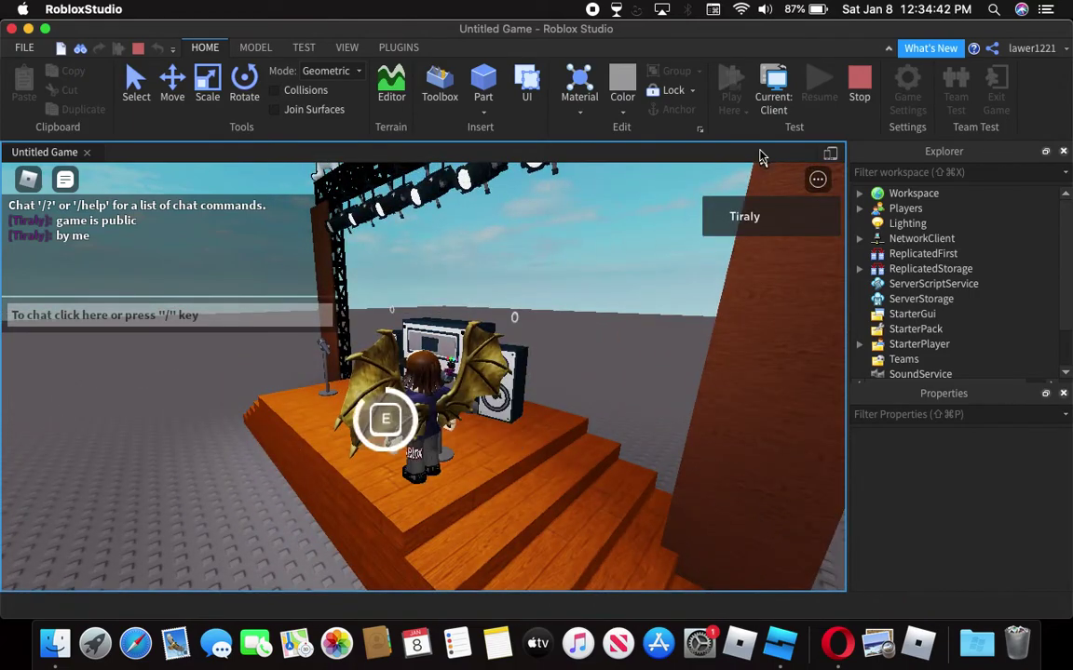
left_click(498, 538)
scroll(559, 415, "down", 10)
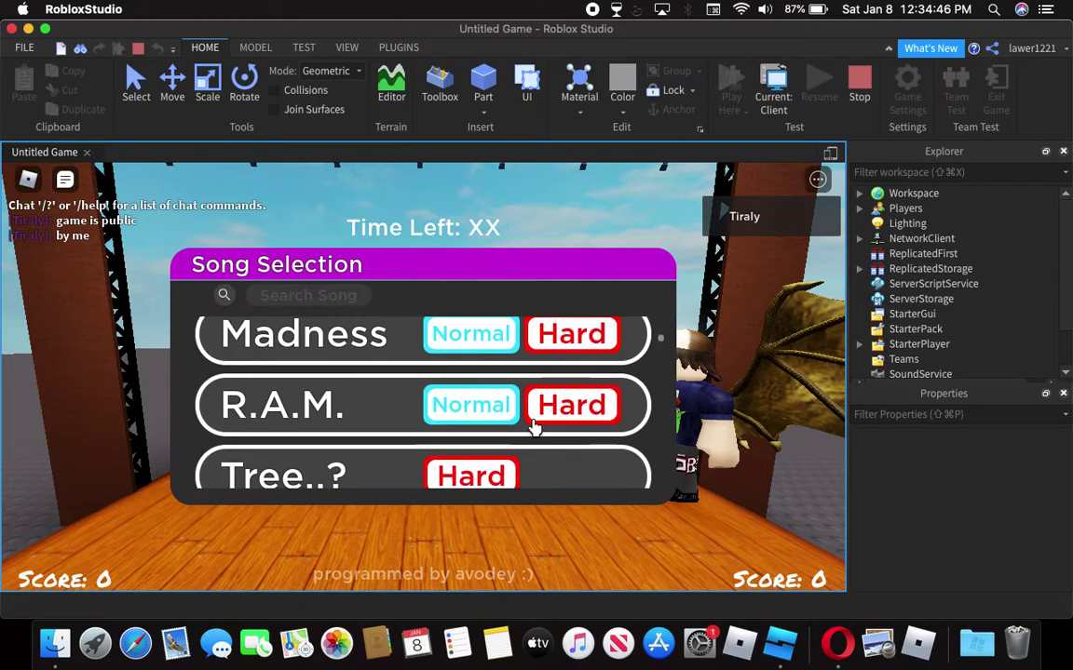
scroll(536, 426, "down", 10)
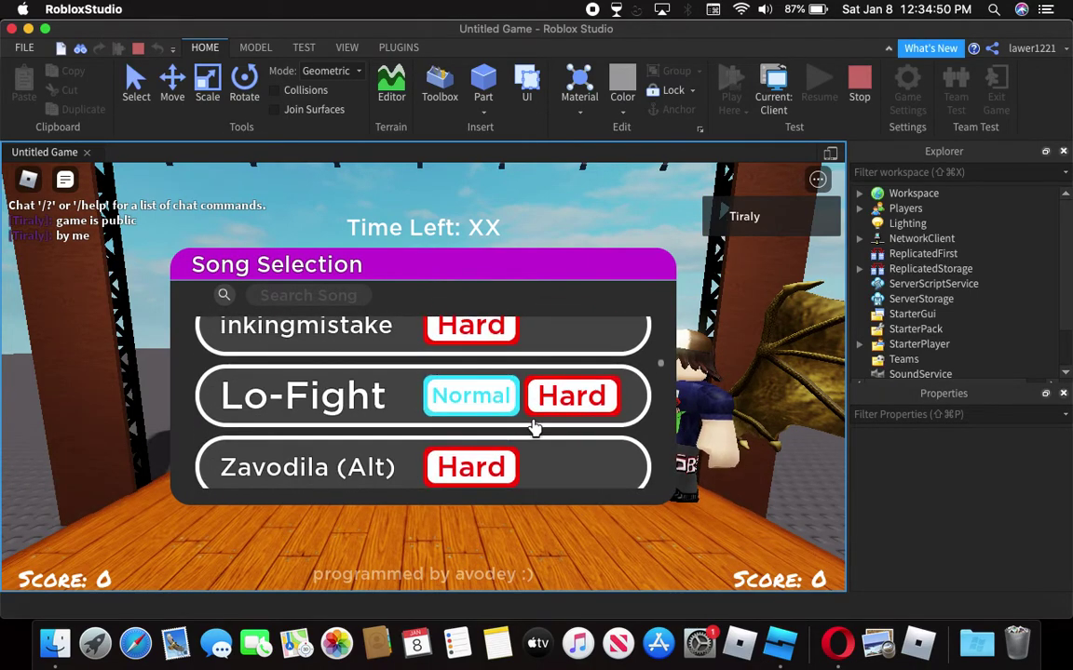
scroll(533, 427, "down", 3)
left_click(476, 417)
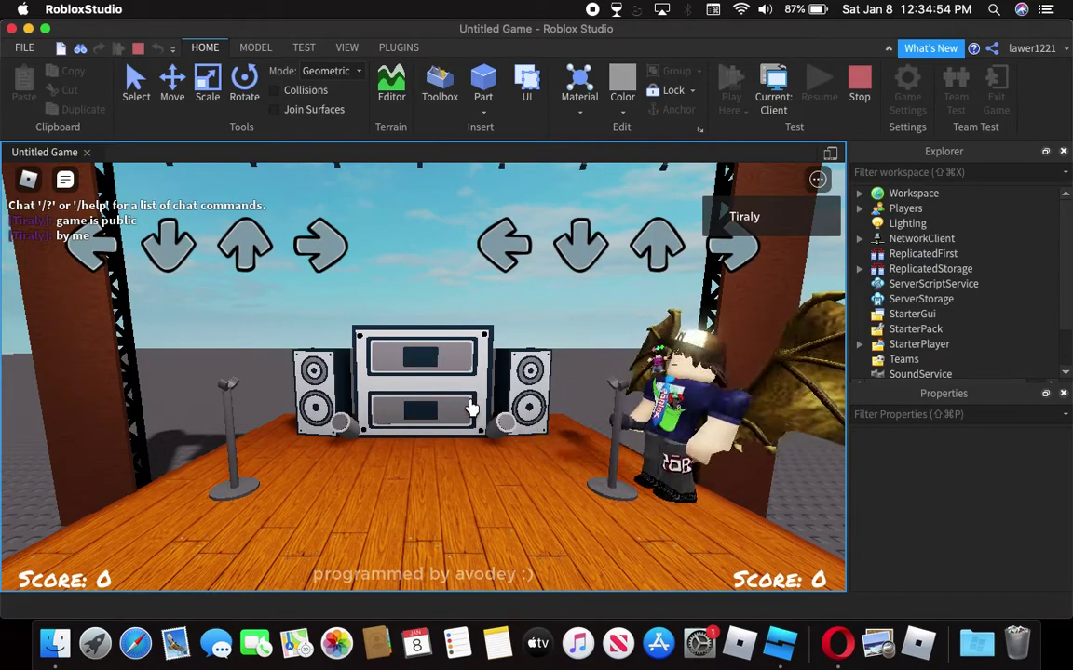
Send the chat message "custom animation" while the song is starting
key("slash")
type("custom animation")
key("Return")
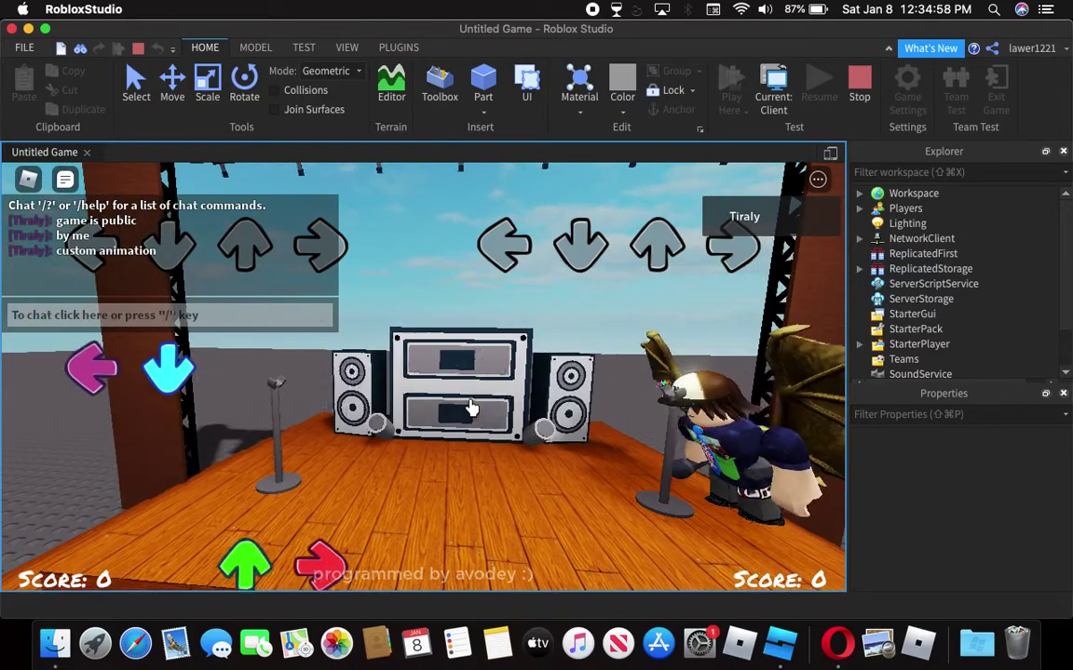
Play the song by hitting the matching arrow notes to demonstrate the character's custom singing animations
key("Left")
key("Down")
key("Up")
key("Right")
key("Left")
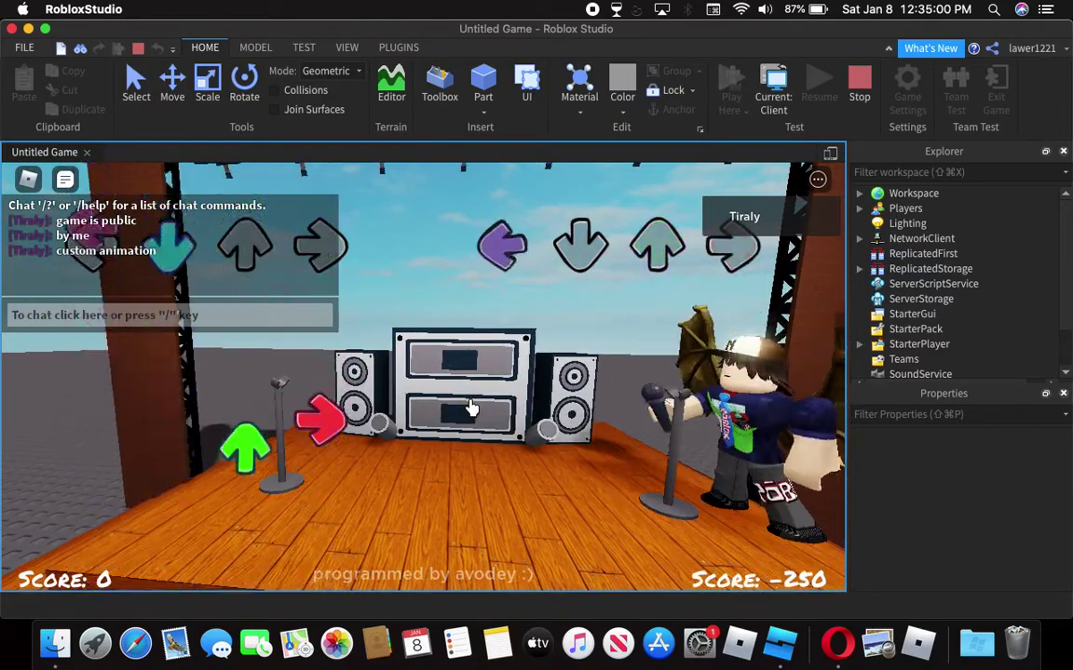
key("Left")
key("Down")
key("Up")
key("Right")
key("Up")
key("Left")
key("Down")
key("Right")
key("Up")
key("Left")
key("Left")
key("Down")
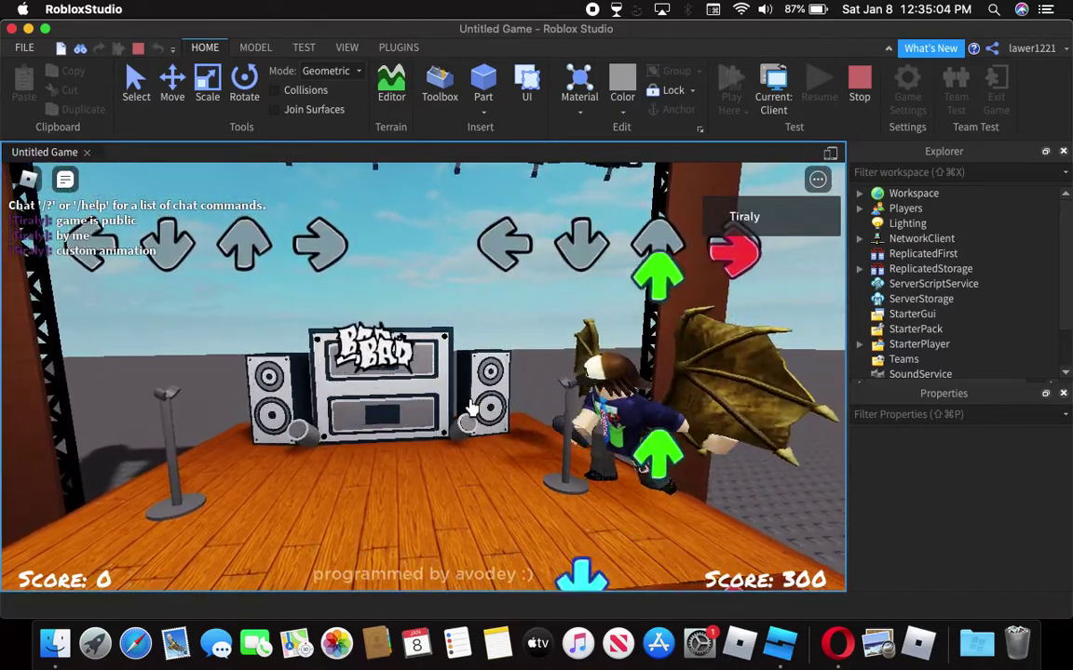
key("Up")
key("Right")
key("Up")
key("Down")
key("Right")
key("Down")
key("Left")
key("Right")
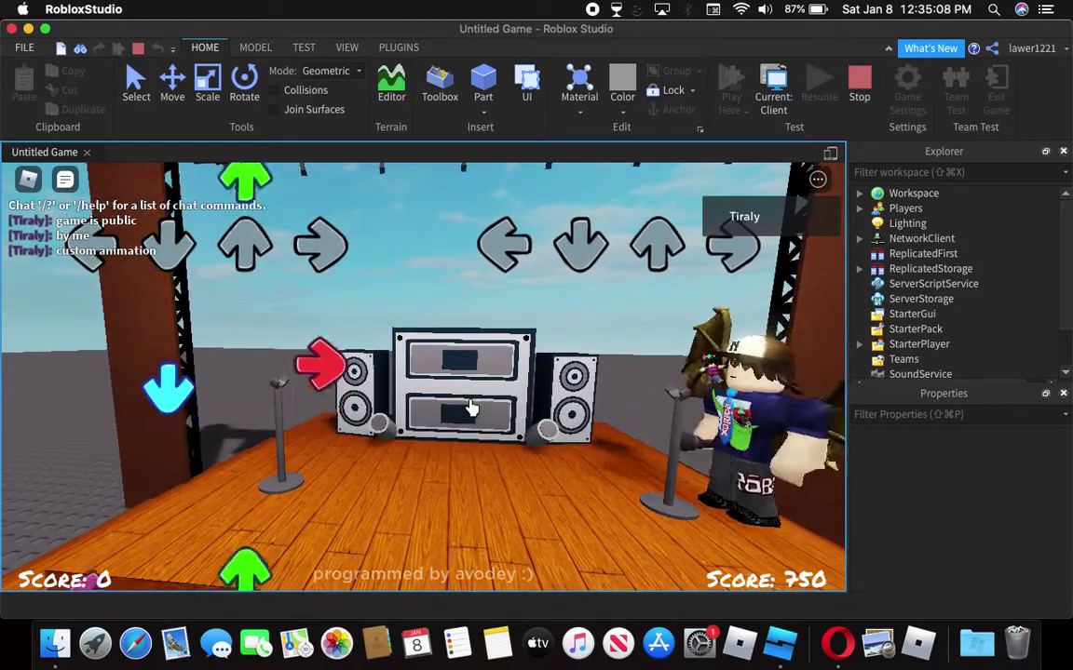
key("Up")
key("Down")
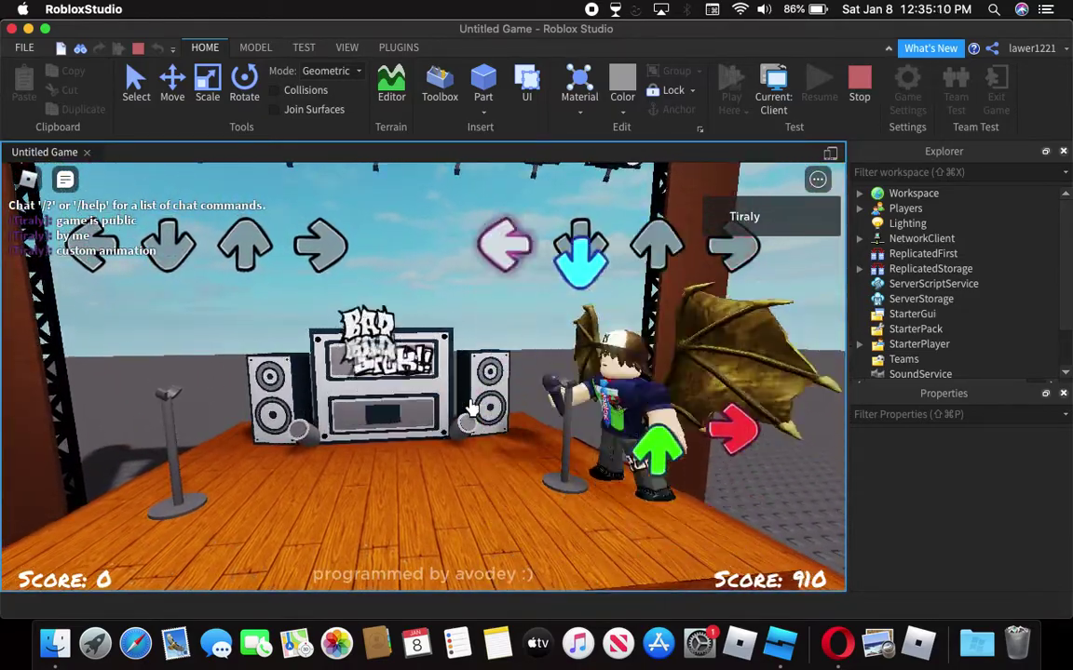
key("Down")
key("Right")
key("Up")
key("Left")
key("Right")
key("Down")
key("Right")
key("Left")
key("Right")
key("Down")
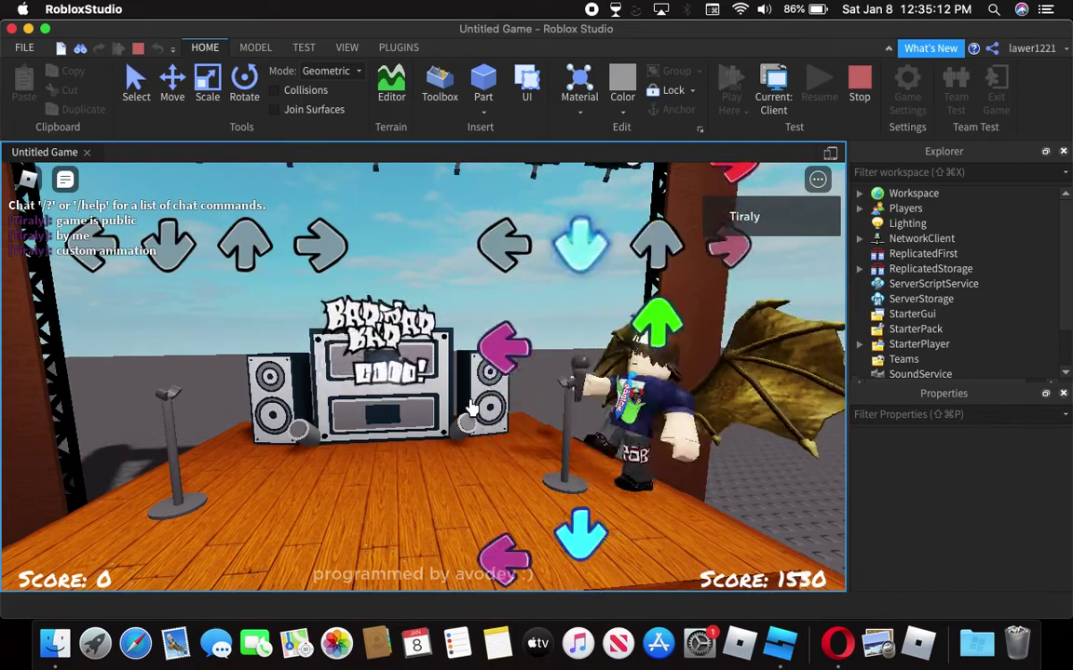
key("Up")
key("Left")
key("Down")
key("Left")
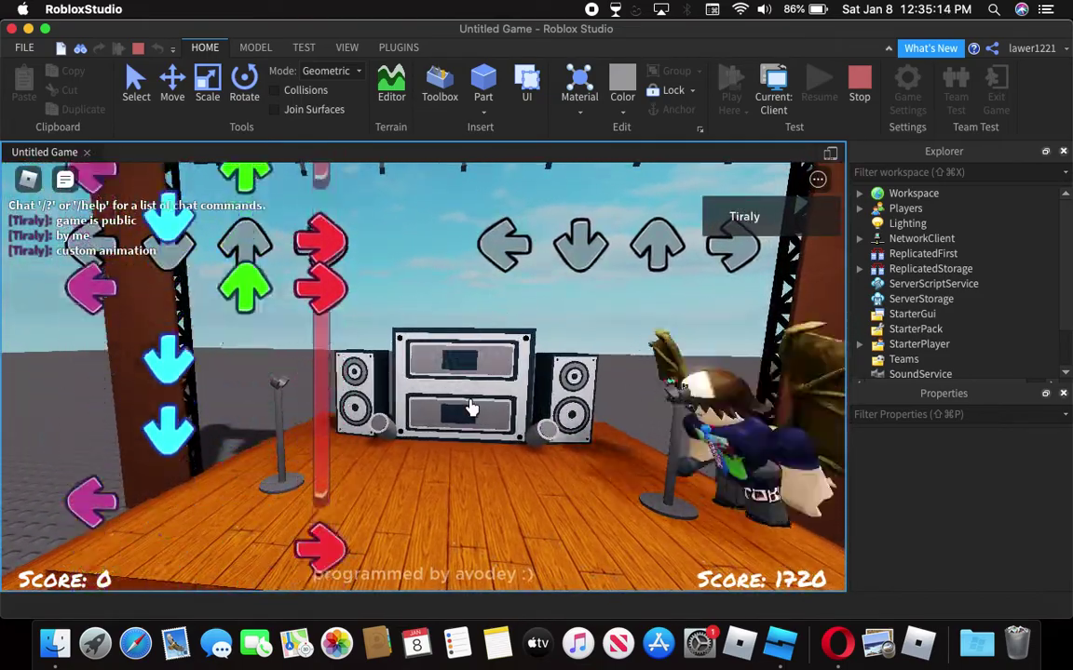